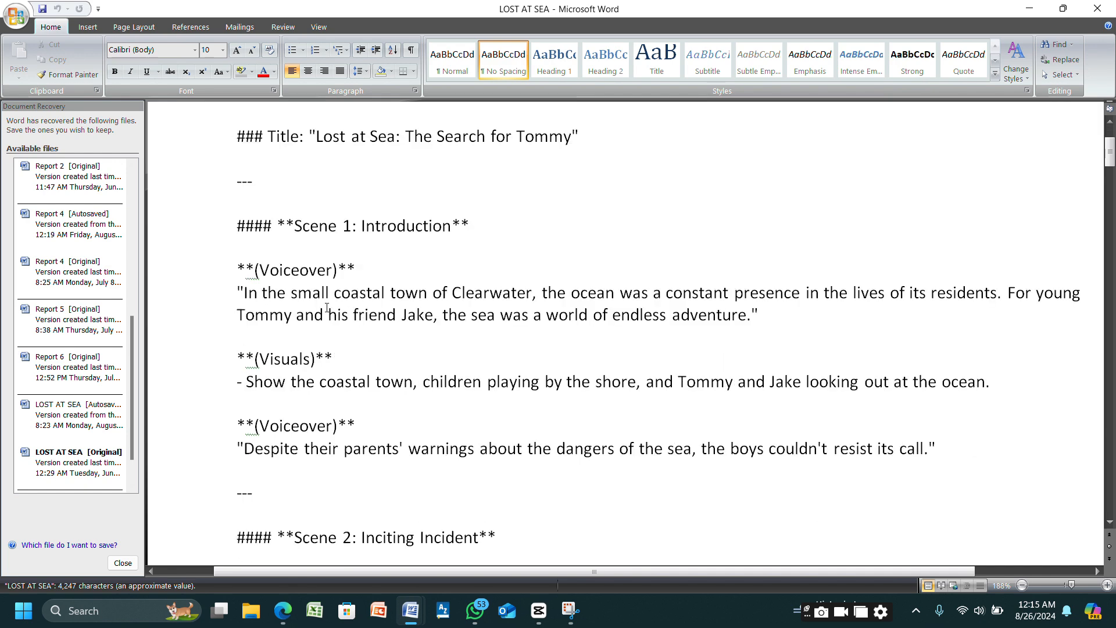
# - Copy Scene 1's first voiceover passage from the Word script and paste it into Clipchamp's text-to-speech text in the browser
pyautogui.moveTo(244, 289); pyautogui.dragTo(537, 334)
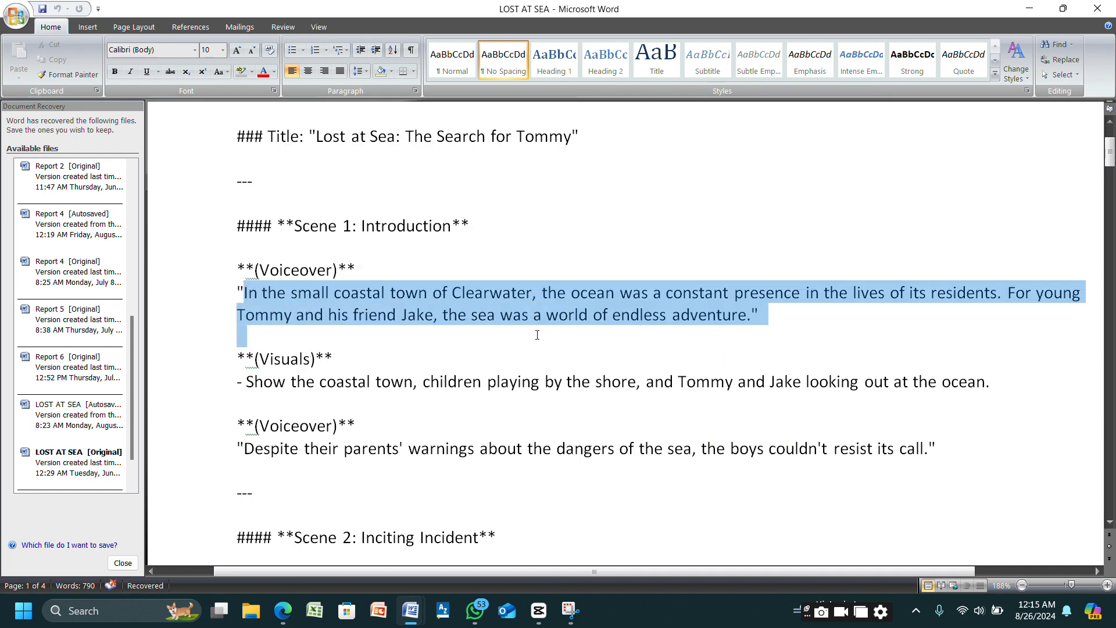
pyautogui.moveTo(623, 334); pyautogui.dragTo(624, 337)
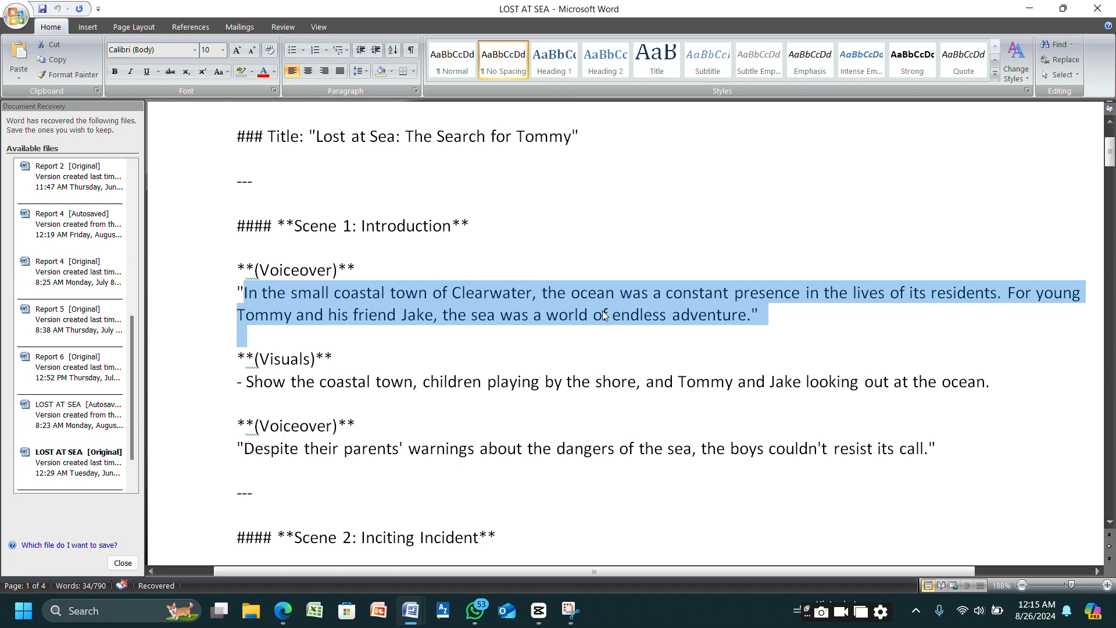
pyautogui.rightClick(605, 315)
pyautogui.click(627, 340)
pyautogui.hotkey('alt', 'Tab')
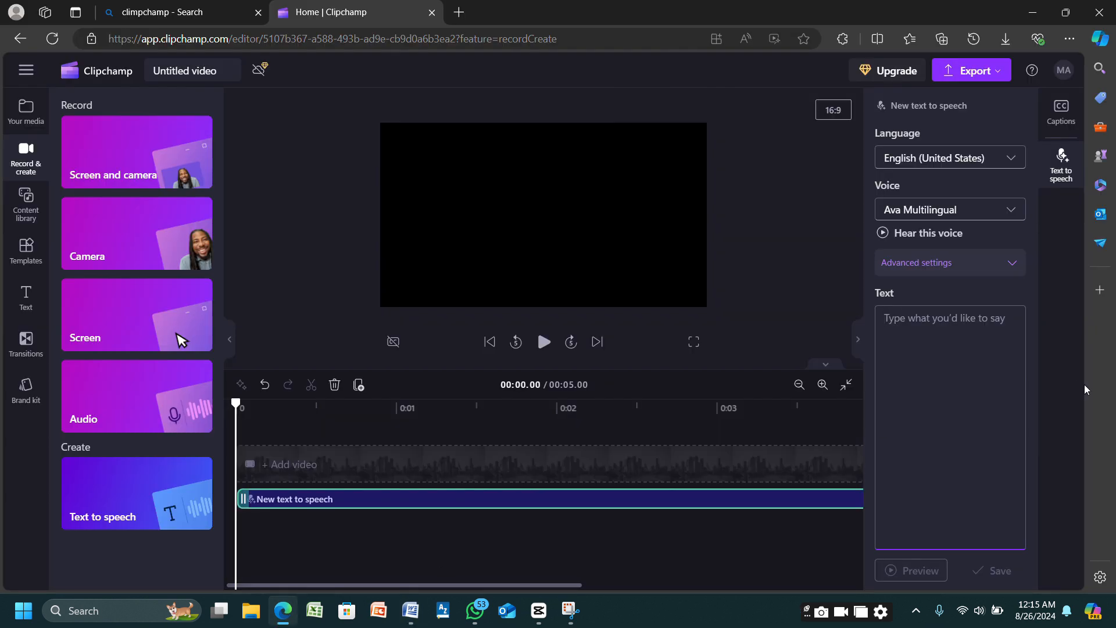
pyautogui.hotkey('ctrl', 'v')
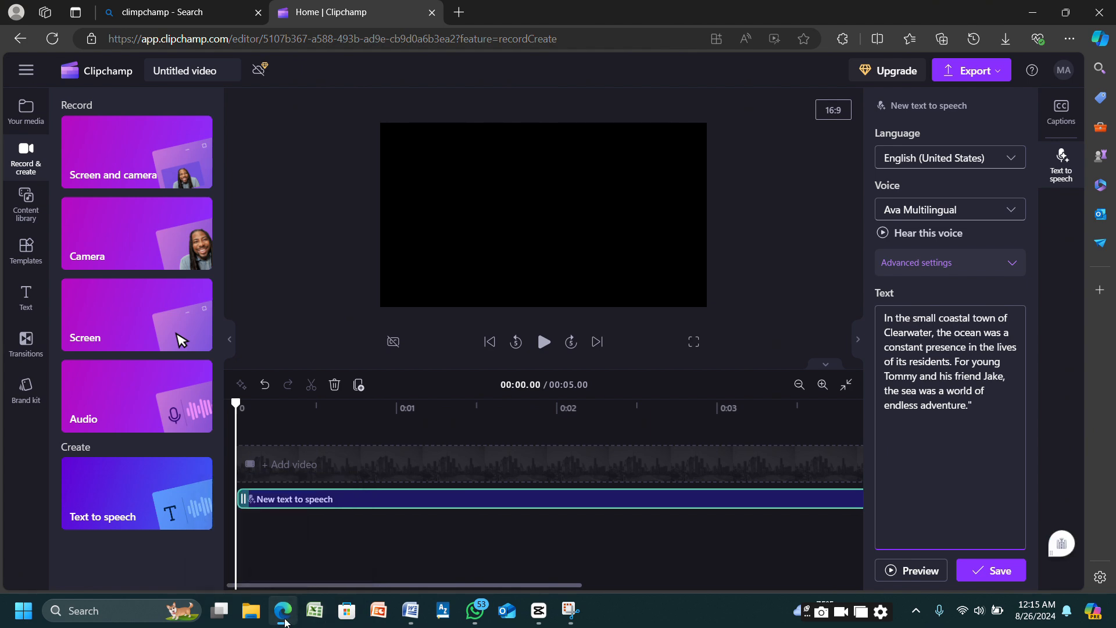
# - Copy Scene 1's second voiceover line, "Despite their parents' warnings…", from Word and add it below the first passage in Clipchamp
pyautogui.click(488, 529)
pyautogui.moveTo(243, 448); pyautogui.dragTo(927, 456)
pyautogui.rightClick(924, 456)
pyautogui.click(941, 284)
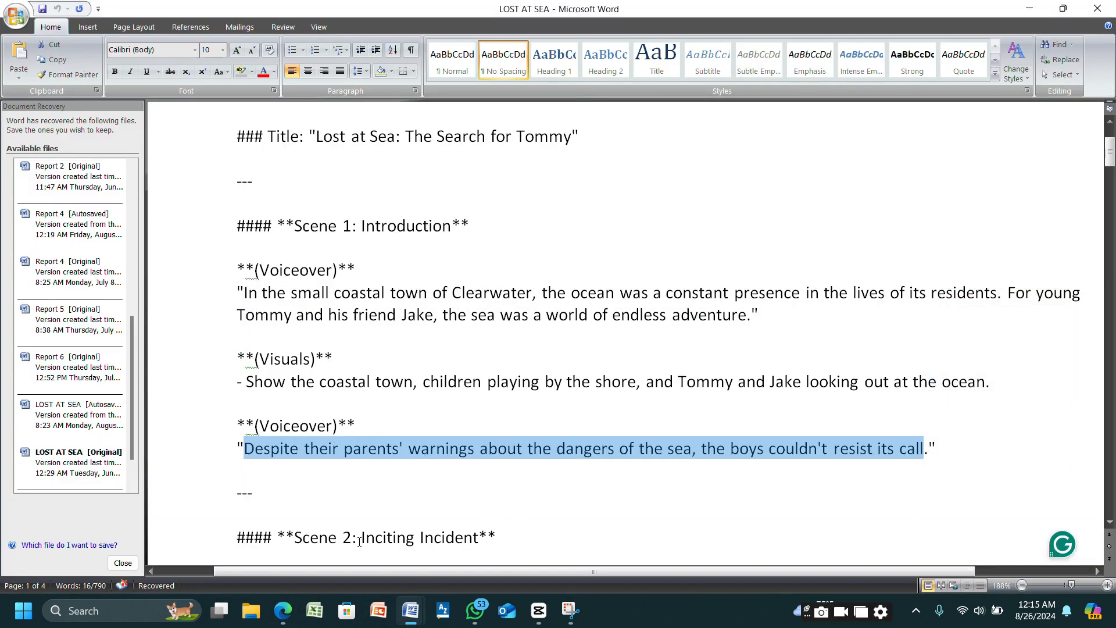
pyautogui.hotkey('alt', 'Tab')
pyautogui.rightClick(896, 439)
pyautogui.click(879, 271)
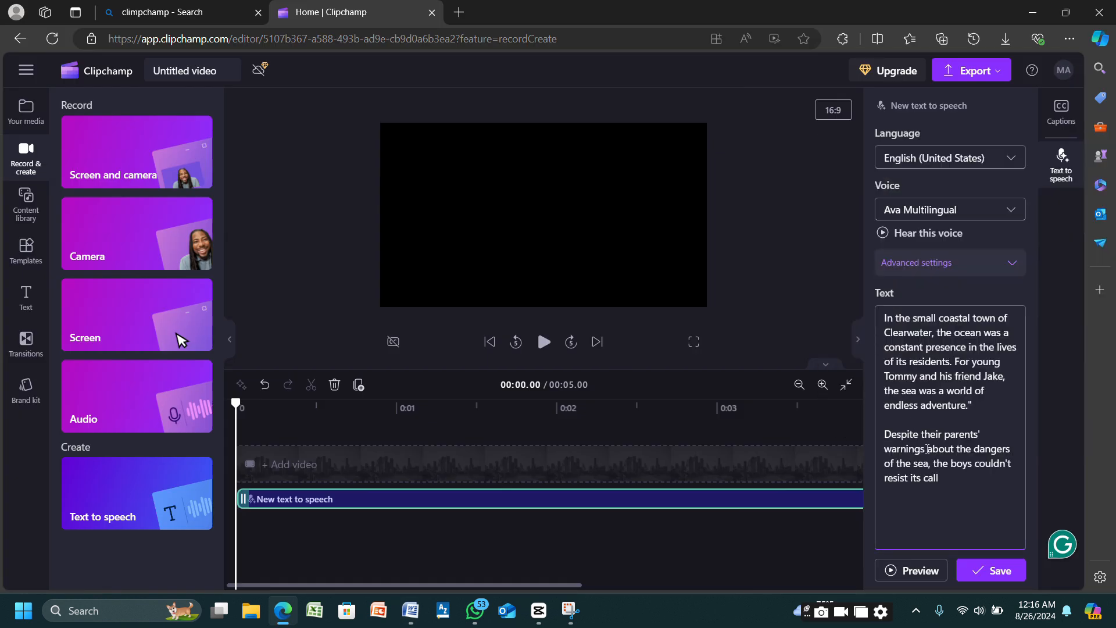
# - Browse the text-to-speech voices and choose Andrew Multilingual
pyautogui.click(930, 212)
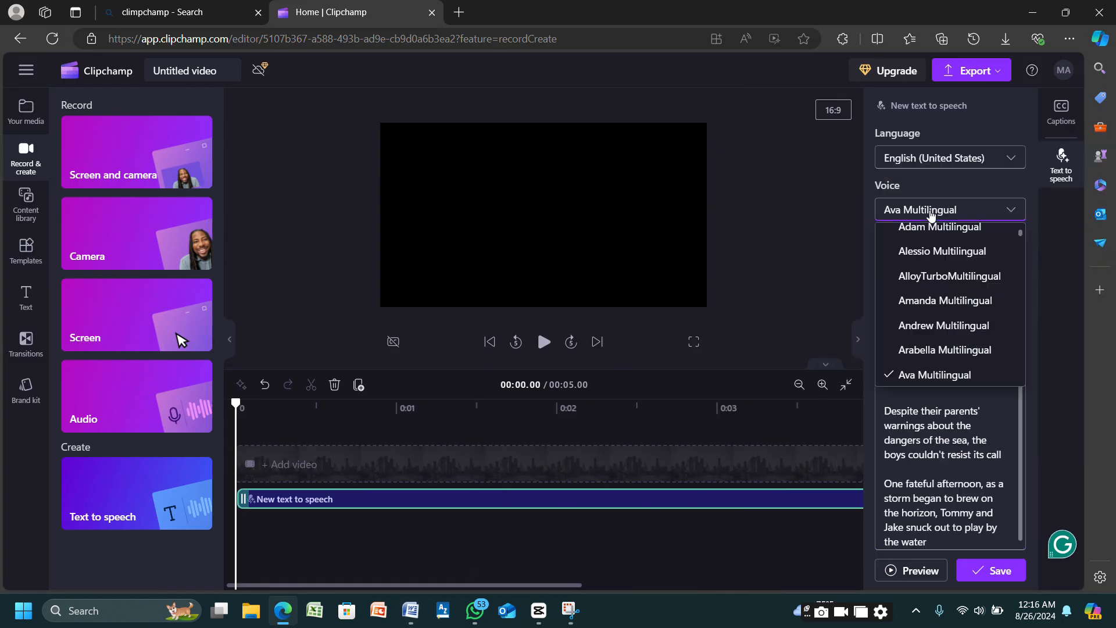
pyautogui.scroll(-7, 940, 259)
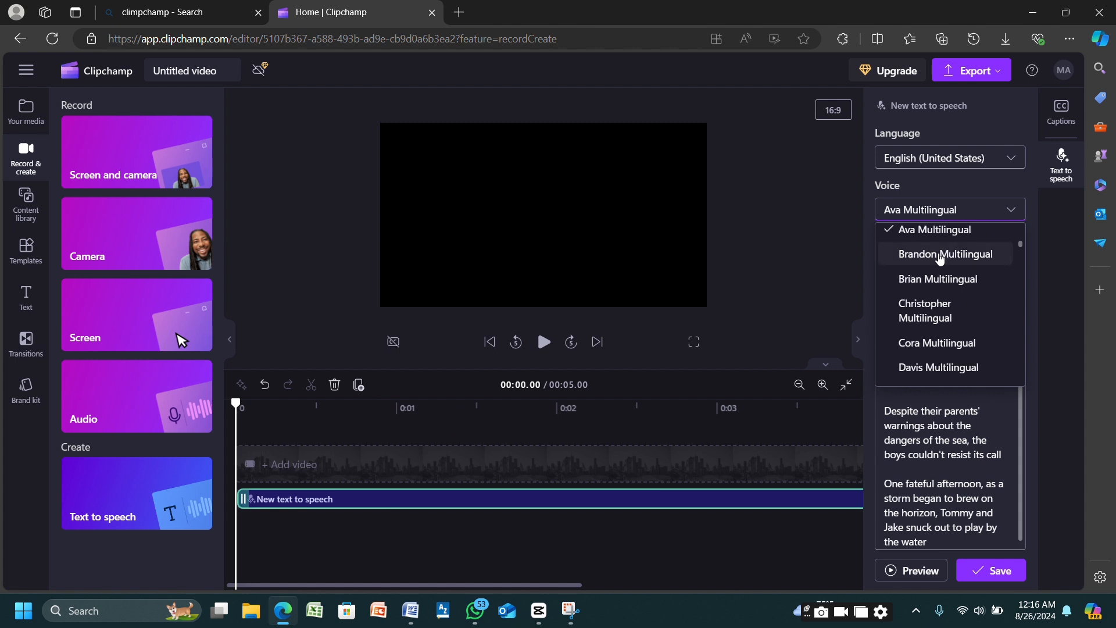
pyautogui.scroll(-12, 940, 258)
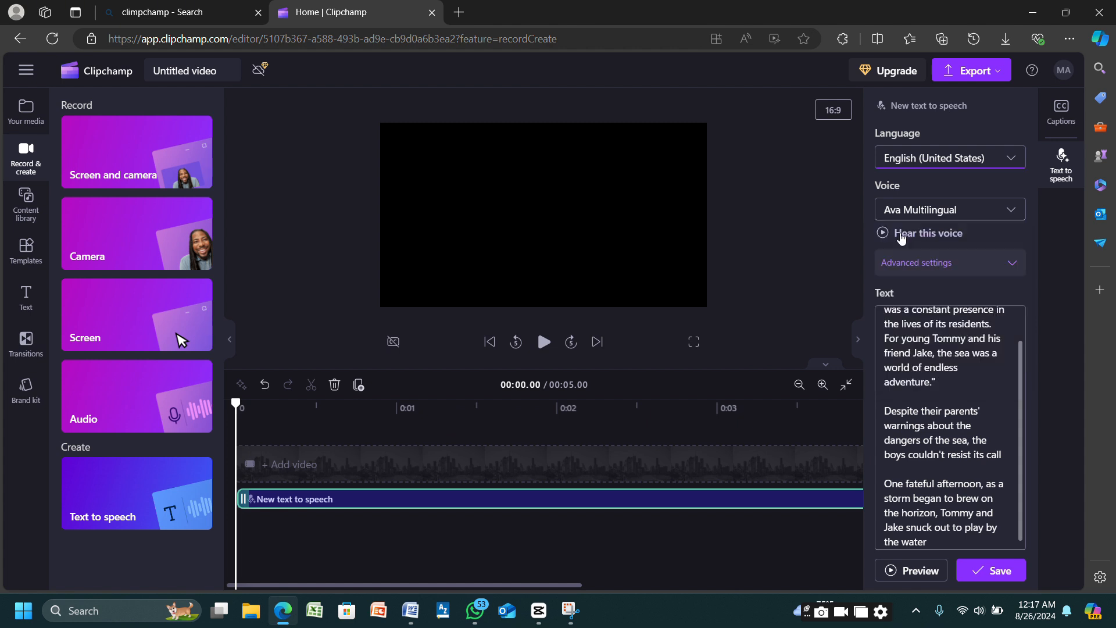
pyautogui.click(933, 212)
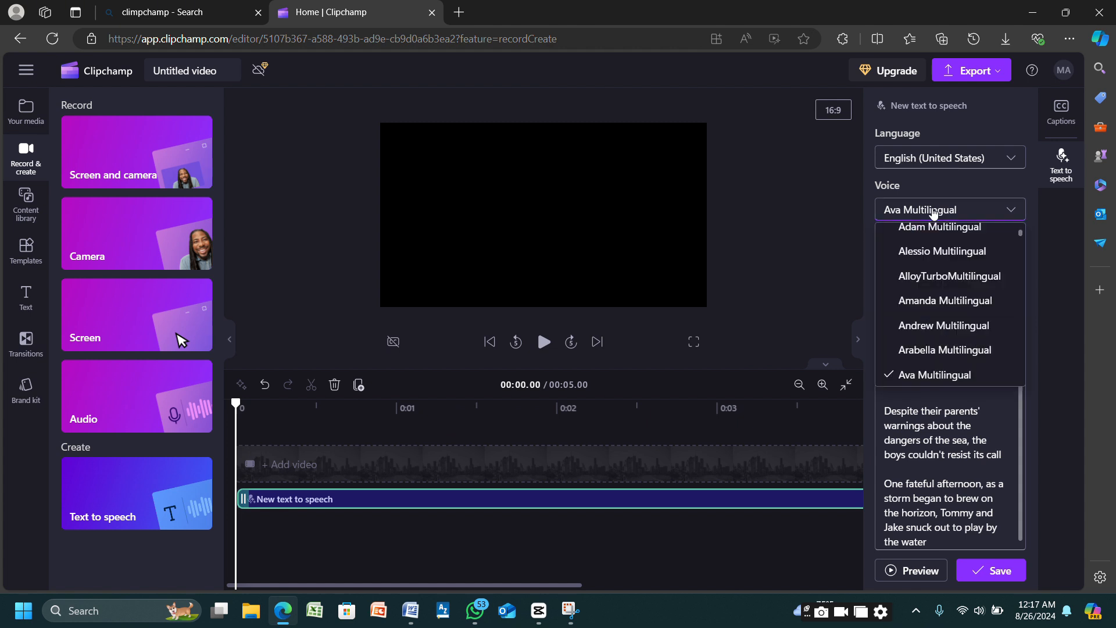
pyautogui.scroll(2, 920, 260)
pyautogui.scroll(-2, 921, 264)
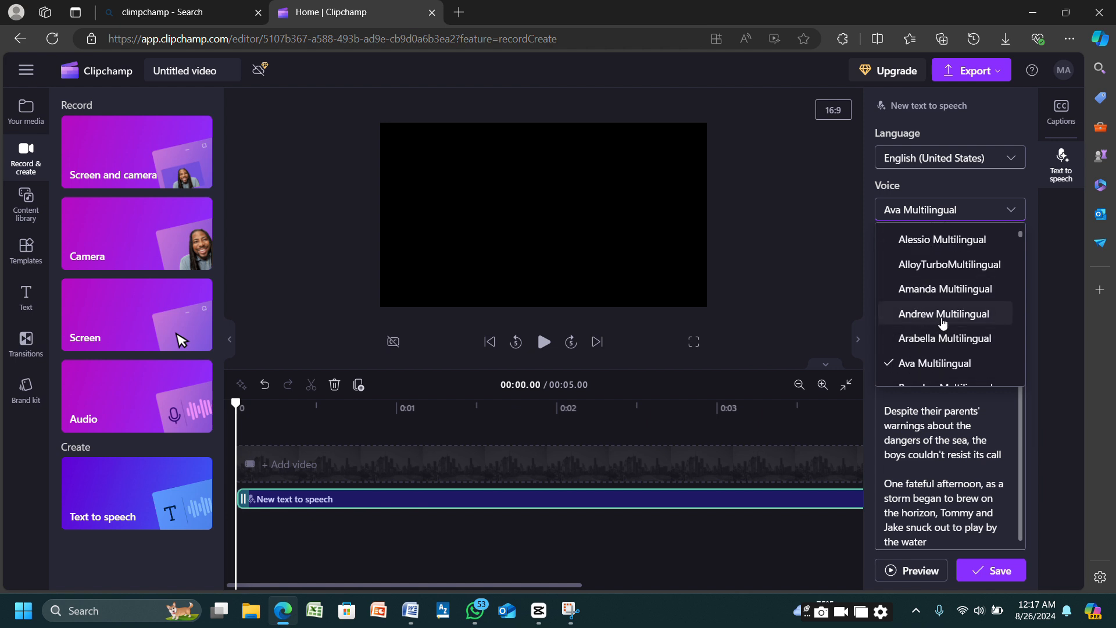
pyautogui.click(930, 314)
# - Set the voice's emotion to Empathetic in the advanced settings
pyautogui.click(912, 264)
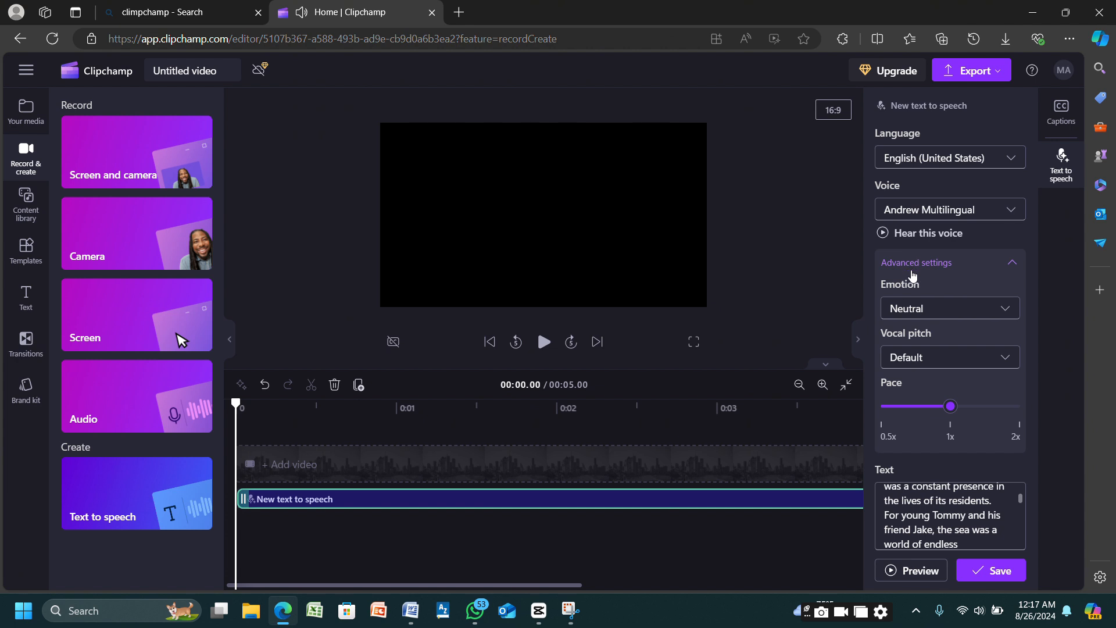
pyautogui.click(920, 314)
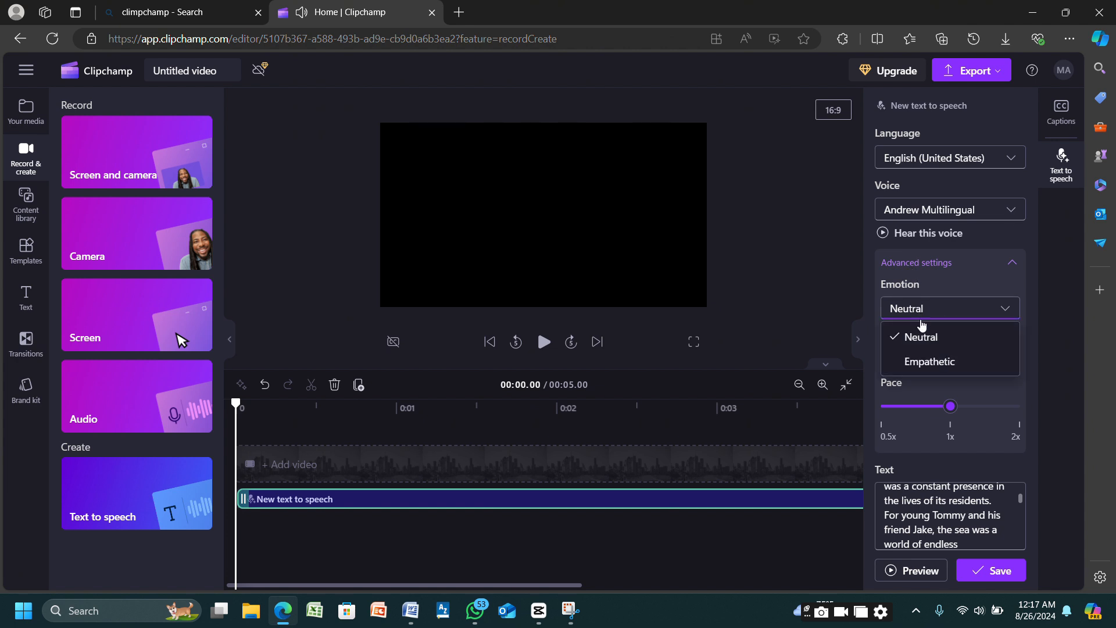
pyautogui.click(911, 361)
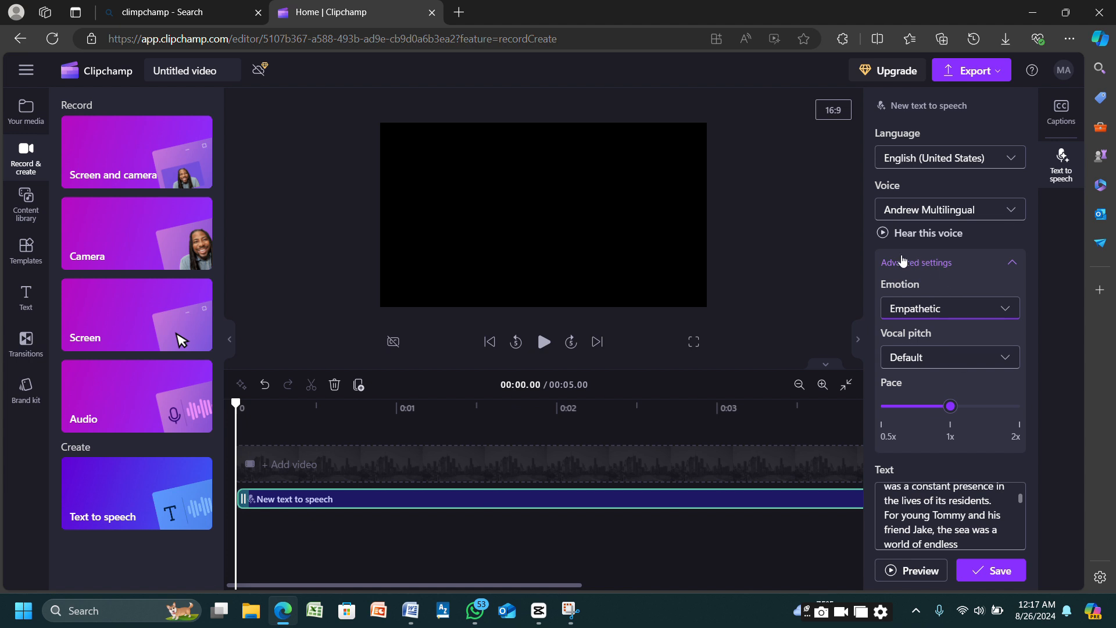
# - Save the text-to-speech voiceover and export the video
pyautogui.click(969, 565)
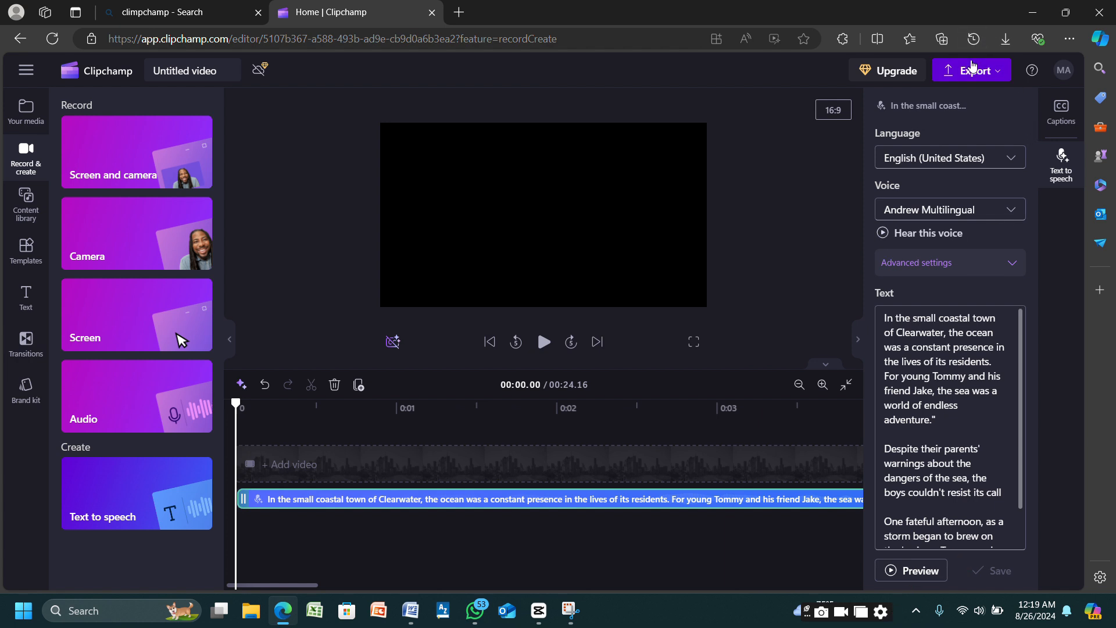
pyautogui.click(975, 71)
pyautogui.click(843, 184)
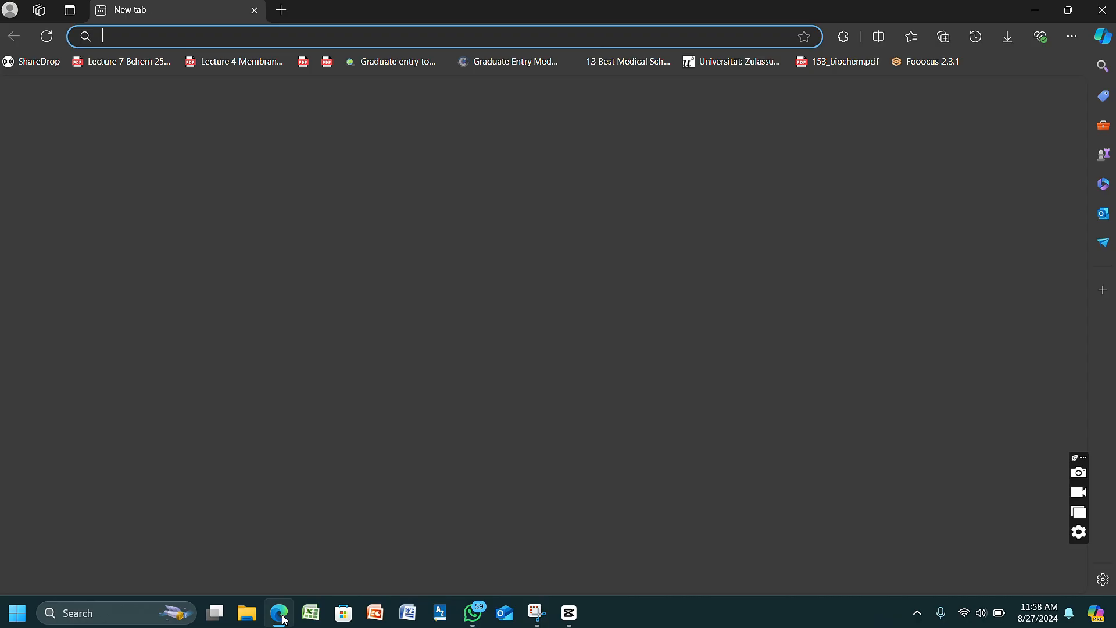
# - Search the web for "leonardo ai" and launch the Leonardo.Ai app from the results
pyautogui.write('leonardo+ai&cvid=626895afe0774242aab45d537481dfeb&gs_lcrp=EgZjaHJvbWUyBggAEEUYOTIG...')
pyautogui.press('Return')
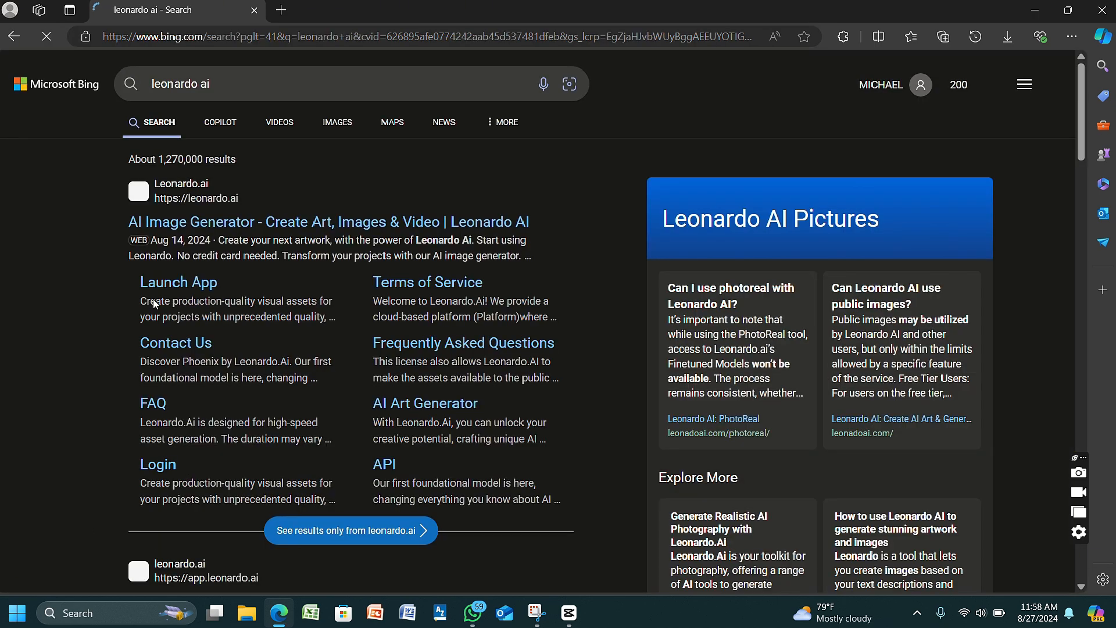
pyautogui.click(162, 283)
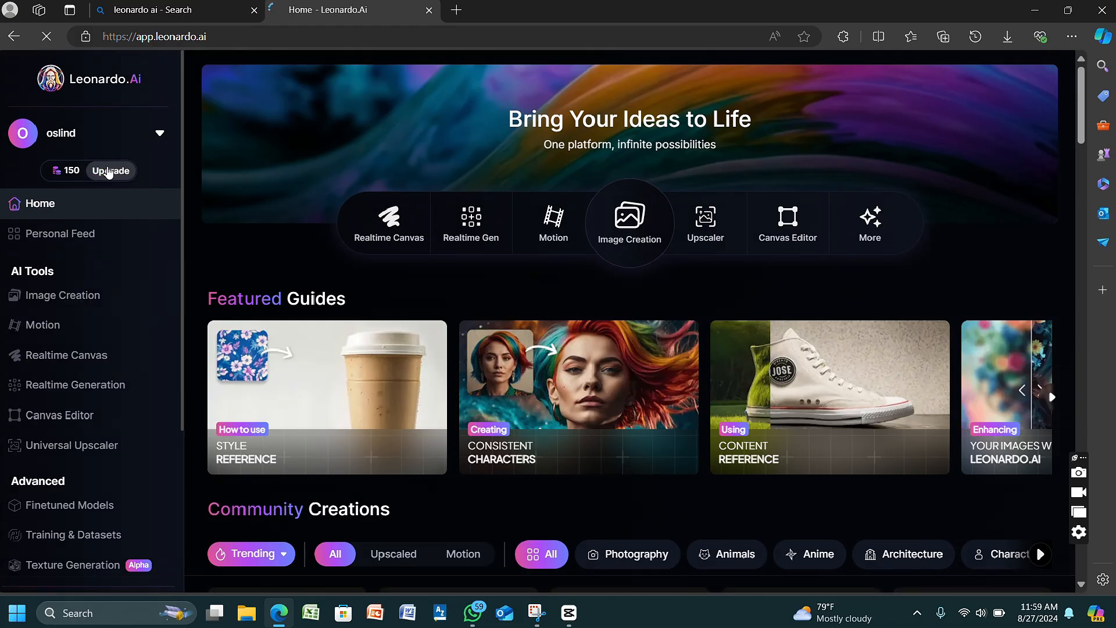
# - Examine Leonardo.Ai's subscription plans, then the Image Creation presets, generation settings and history
pyautogui.moveTo(111, 174)
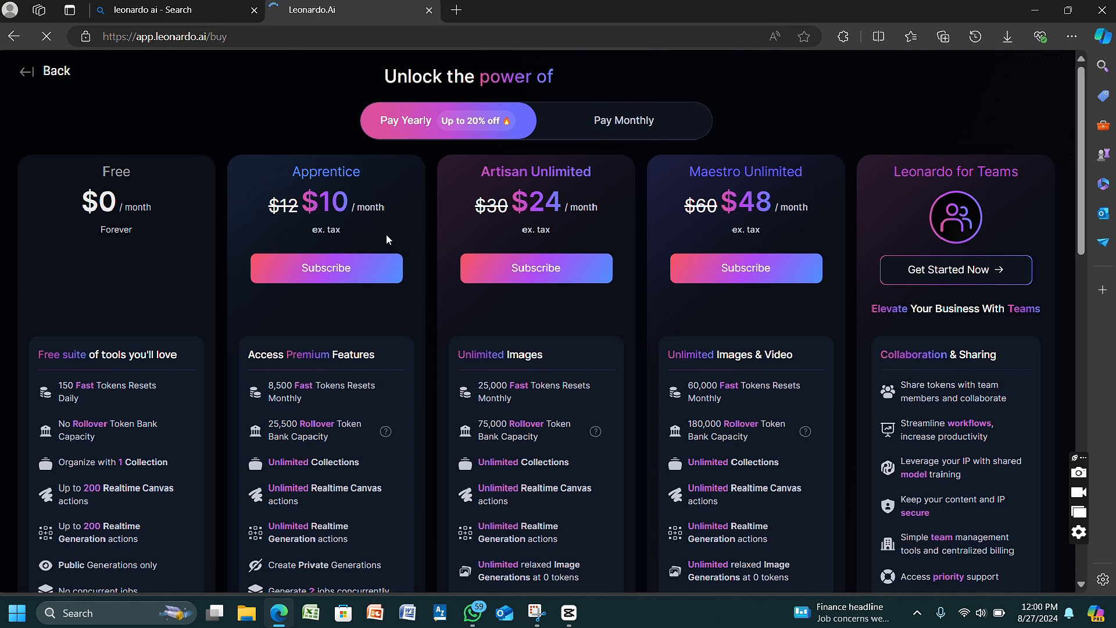
pyautogui.click(28, 73)
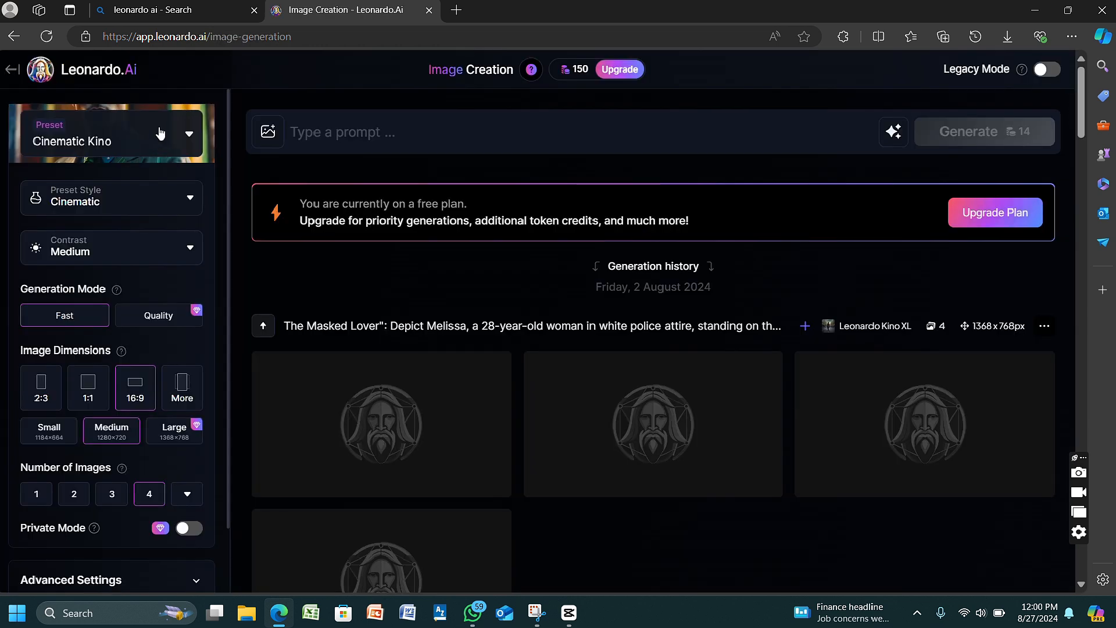
pyautogui.click(173, 149)
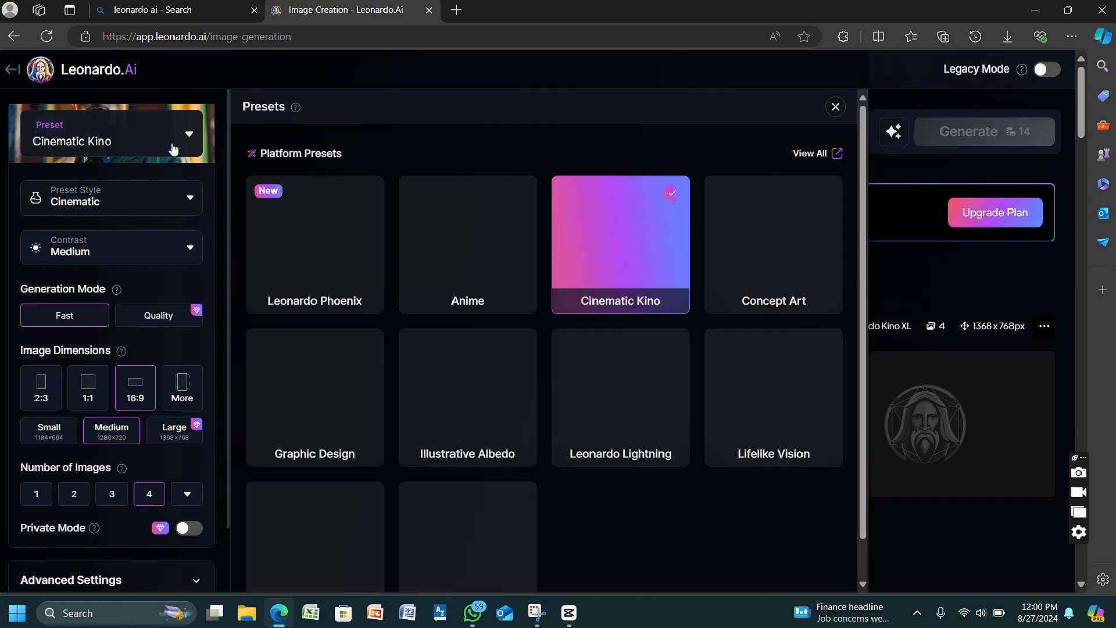
pyautogui.click(191, 137)
pyautogui.click(191, 137)
pyautogui.click(836, 108)
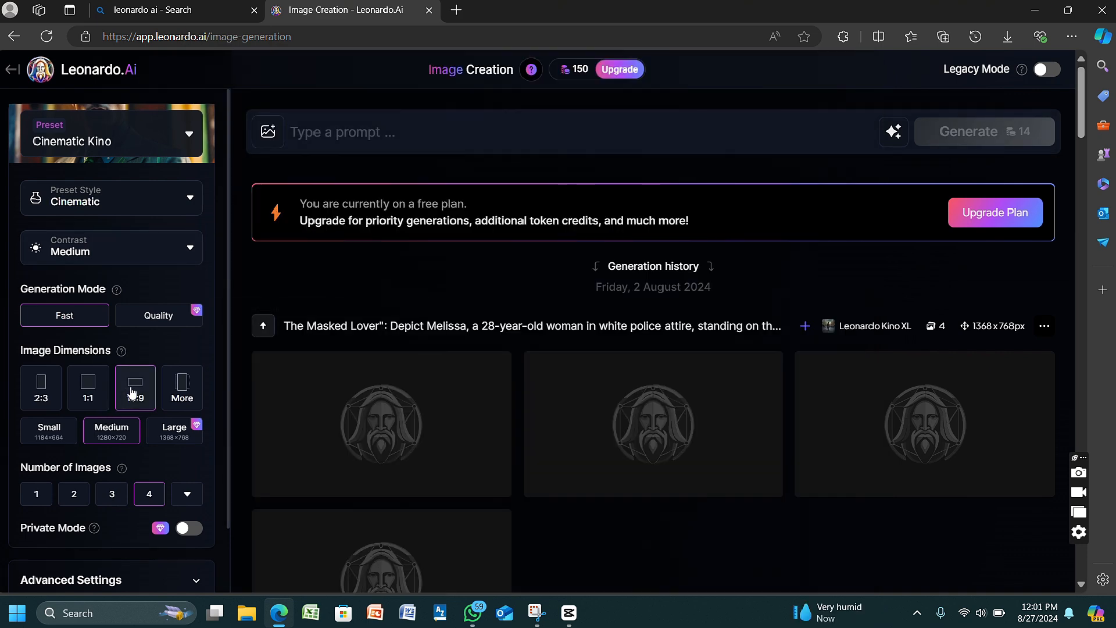
pyautogui.scroll(-3, 1082, 109)
pyautogui.moveTo(1082, 109); pyautogui.dragTo(1082, 55)
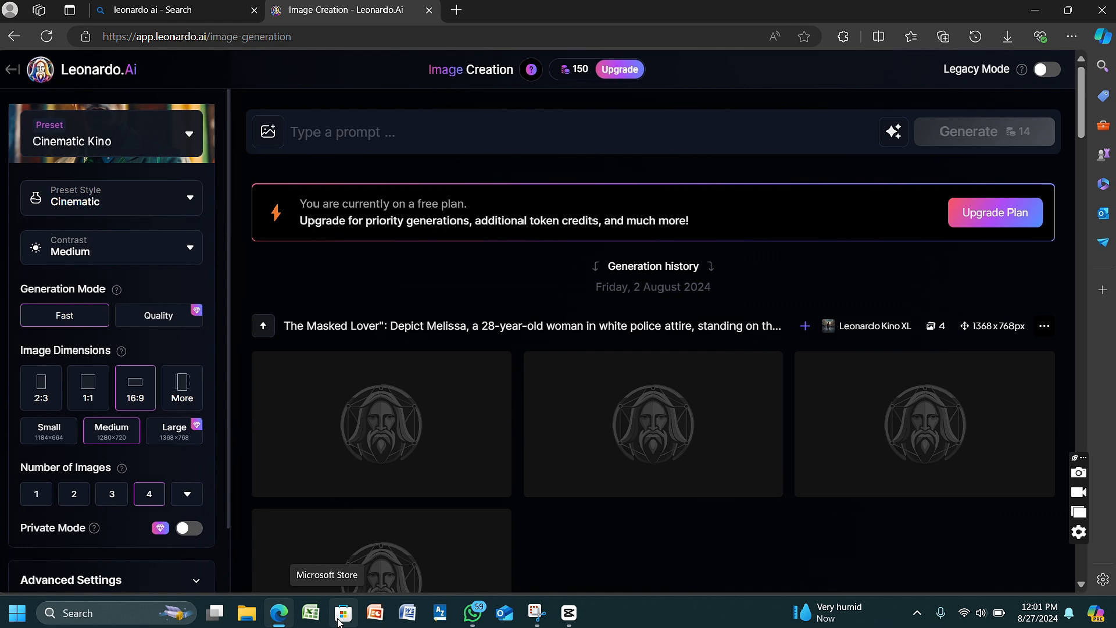
# - Switch to Microsoft Word and open the recent document LOST AT SEA
pyautogui.click(411, 616)
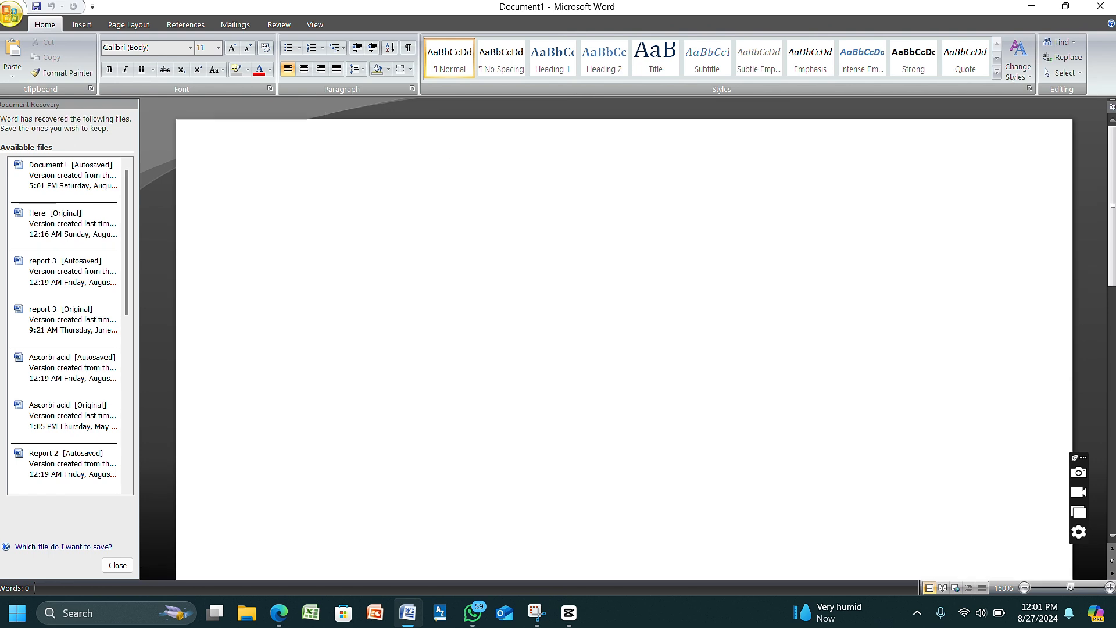
pyautogui.click(12, 13)
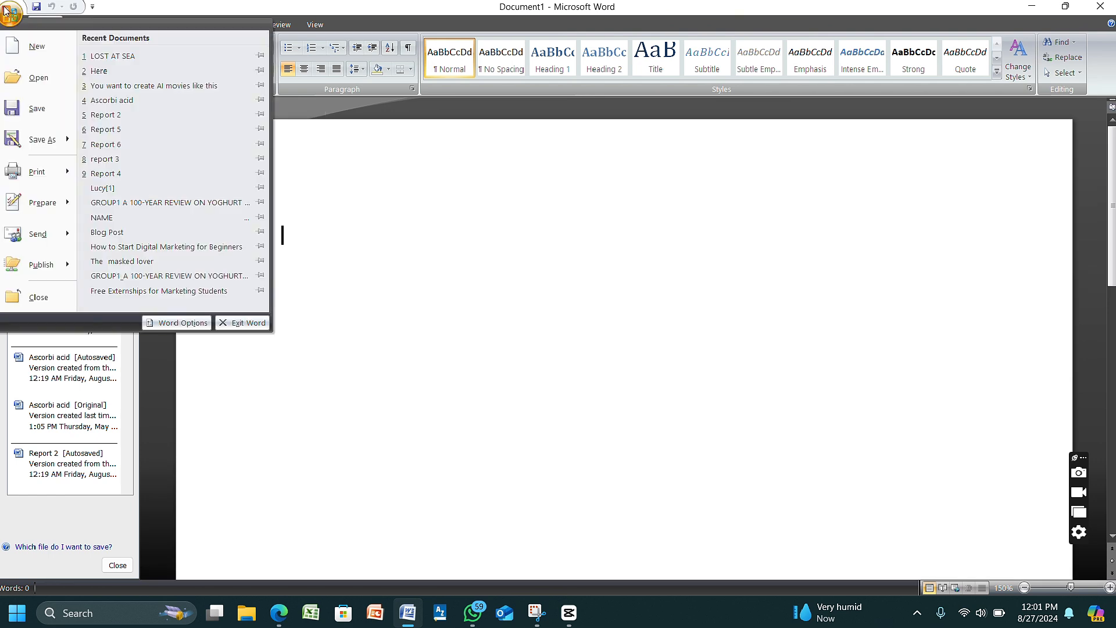
pyautogui.click(111, 54)
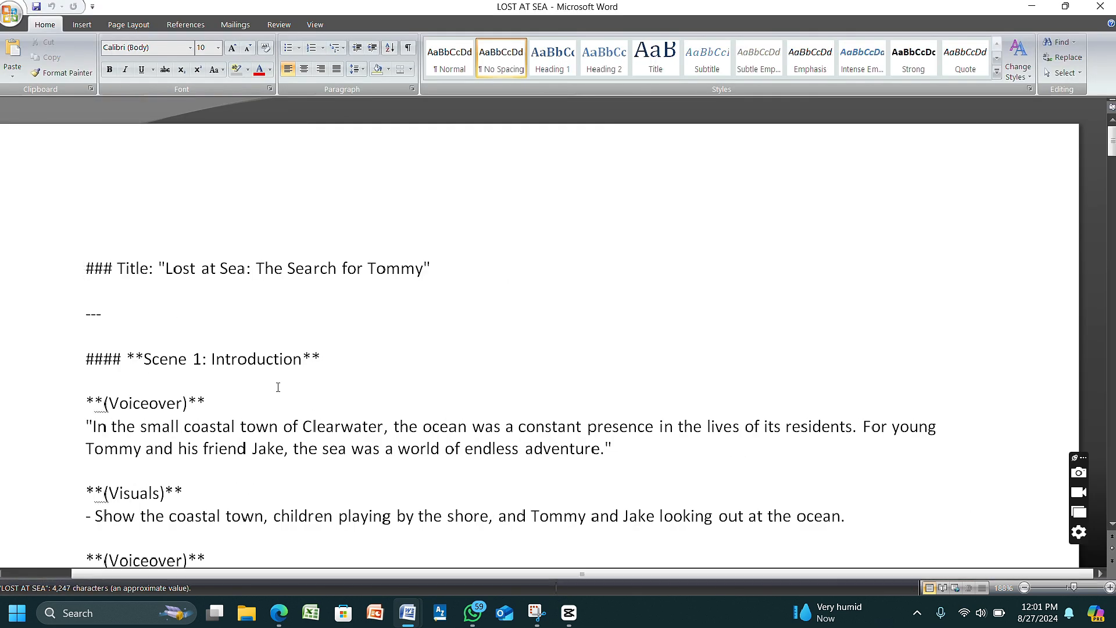
# - Copy Scene 1's visuals description, from "Show the coastal town" to "ocean", and minimize Word
pyautogui.moveTo(96, 515); pyautogui.dragTo(831, 516)
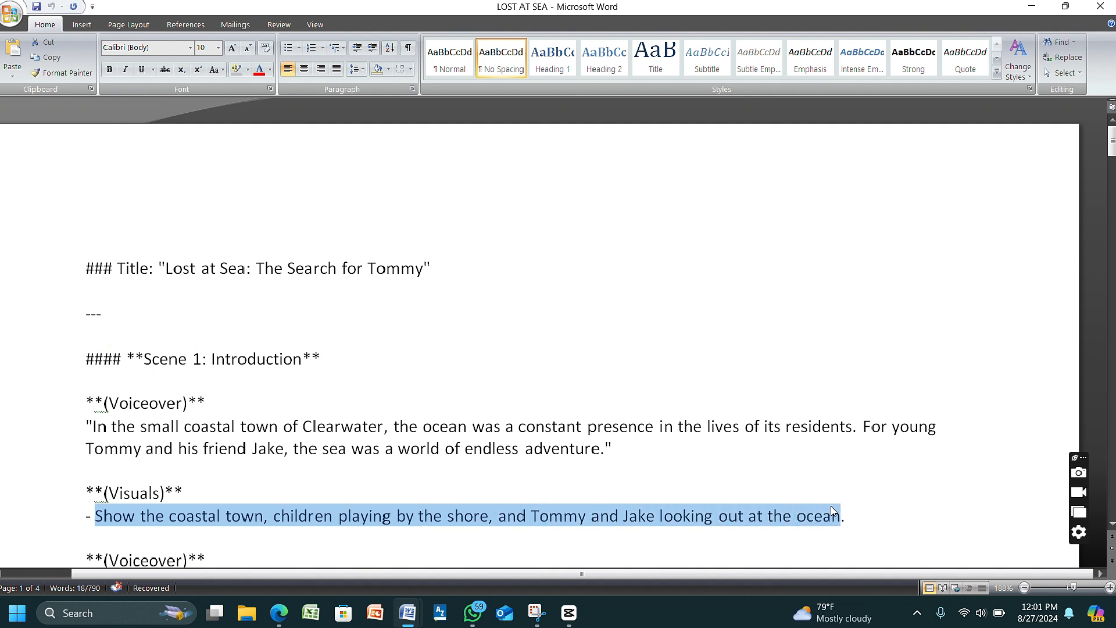
pyautogui.rightClick(709, 521)
pyautogui.click(746, 348)
pyautogui.click(1031, 6)
# - Load ChatGPT in a new browser tab and open today's "Extern Ambassador Role" chat
pyautogui.click(453, 11)
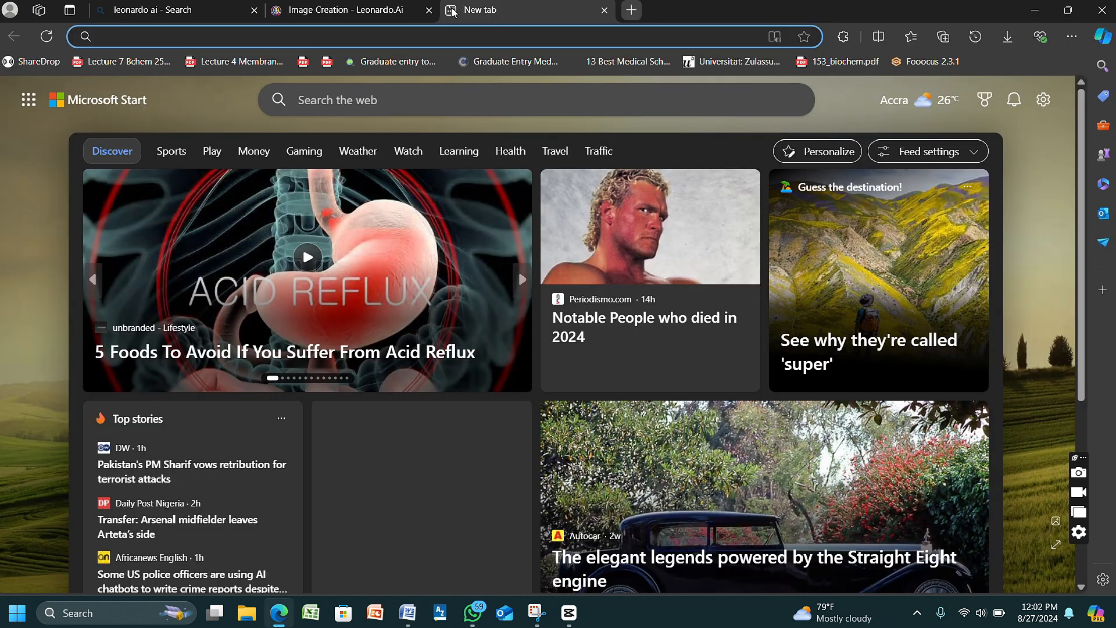
pyautogui.write('chat')
pyautogui.press('Return')
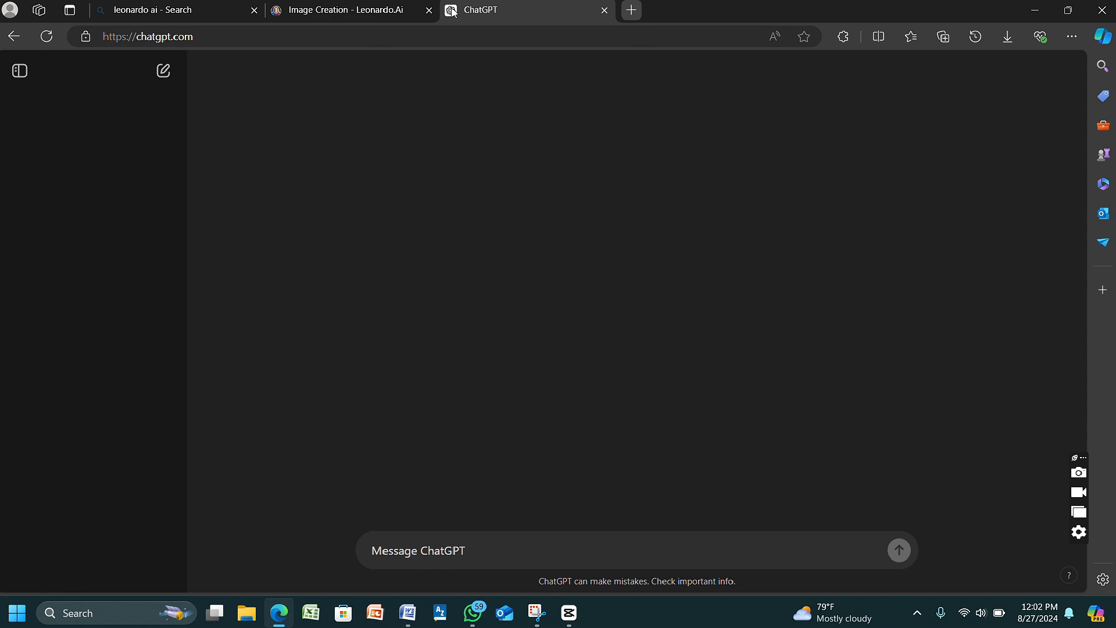
pyautogui.click(46, 206)
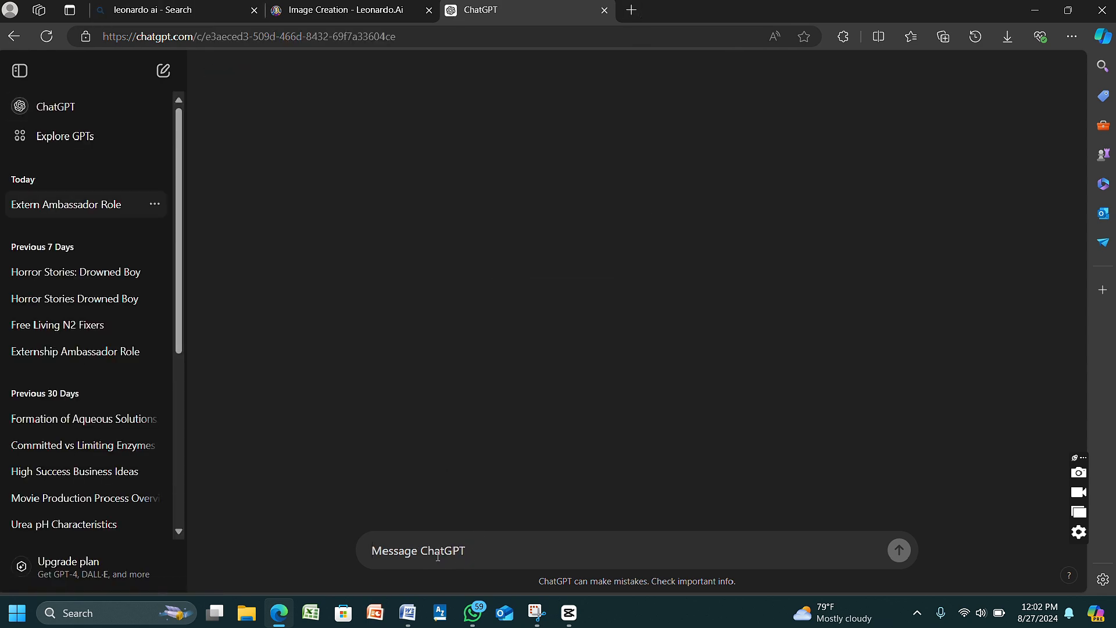
# - Send the message "give me an image prompt based on the following scene;" followed by the copied visuals description
pyautogui.write('give me an image promp')
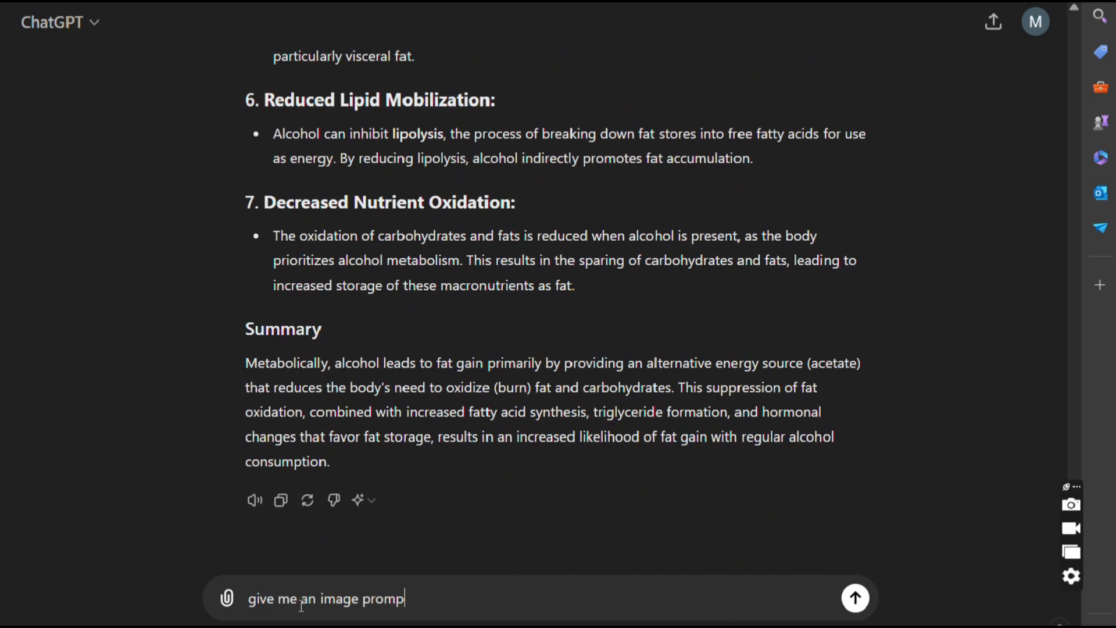
pyautogui.write('t based on the following scene;')
pyautogui.rightClick(633, 595)
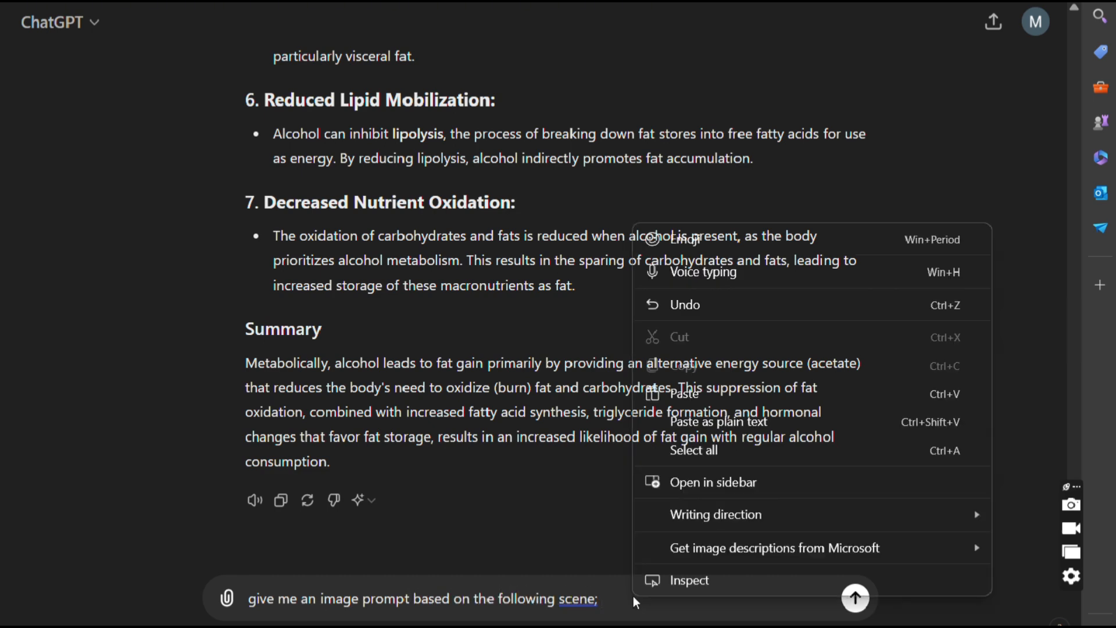
pyautogui.click(686, 391)
pyautogui.click(856, 599)
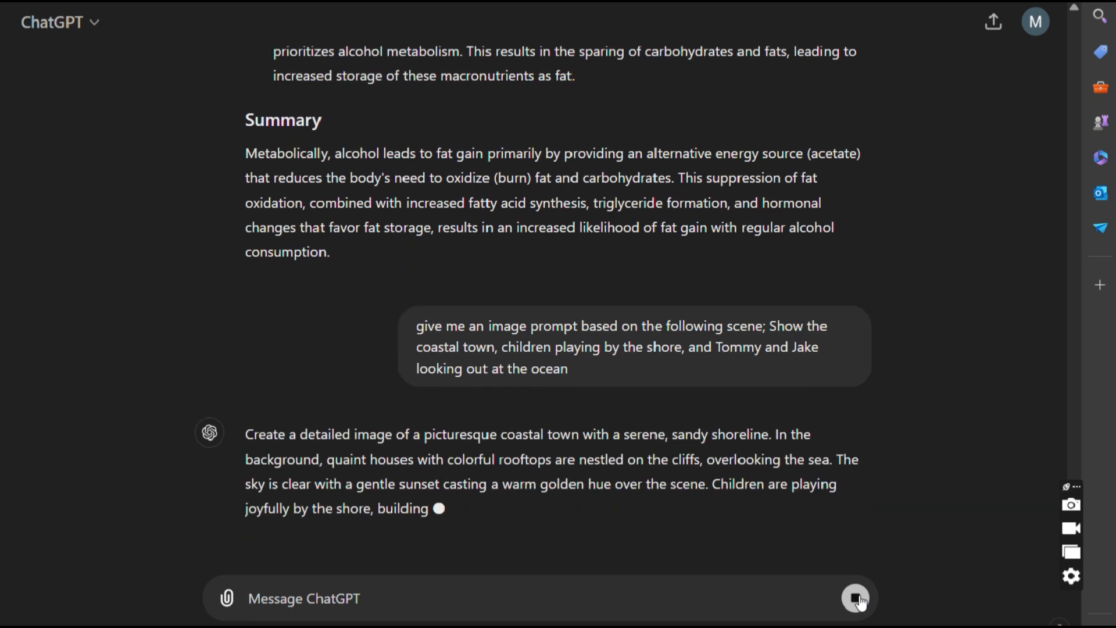
# - Copy ChatGPT's coastal-town image prompt, from "Create a detailed image" to "building"
pyautogui.moveTo(245, 434); pyautogui.dragTo(459, 507)
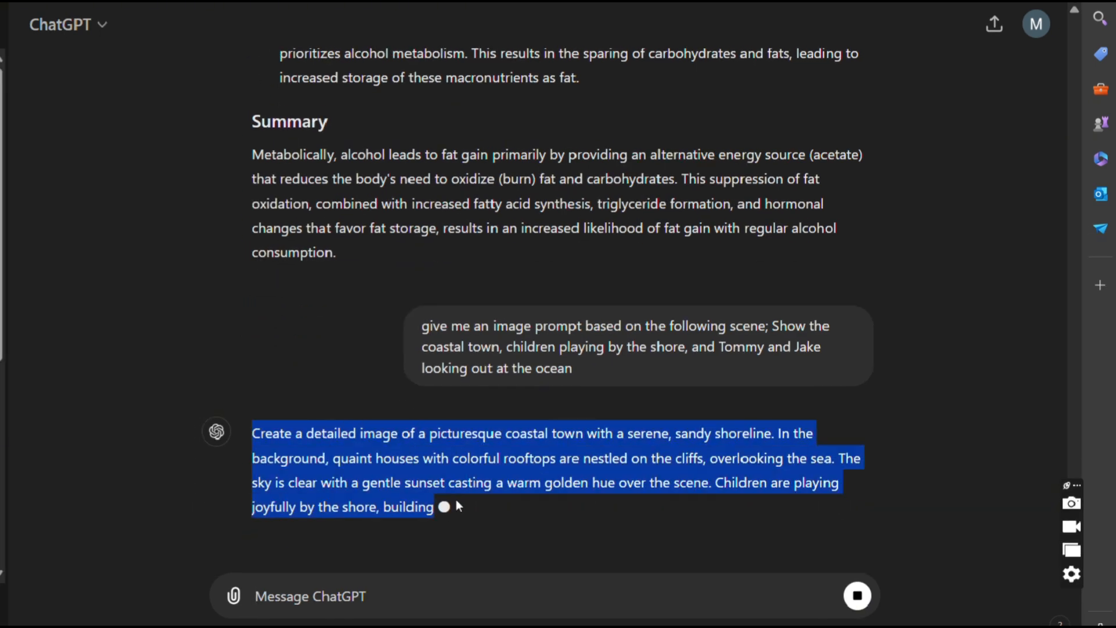
pyautogui.rightClick(405, 459)
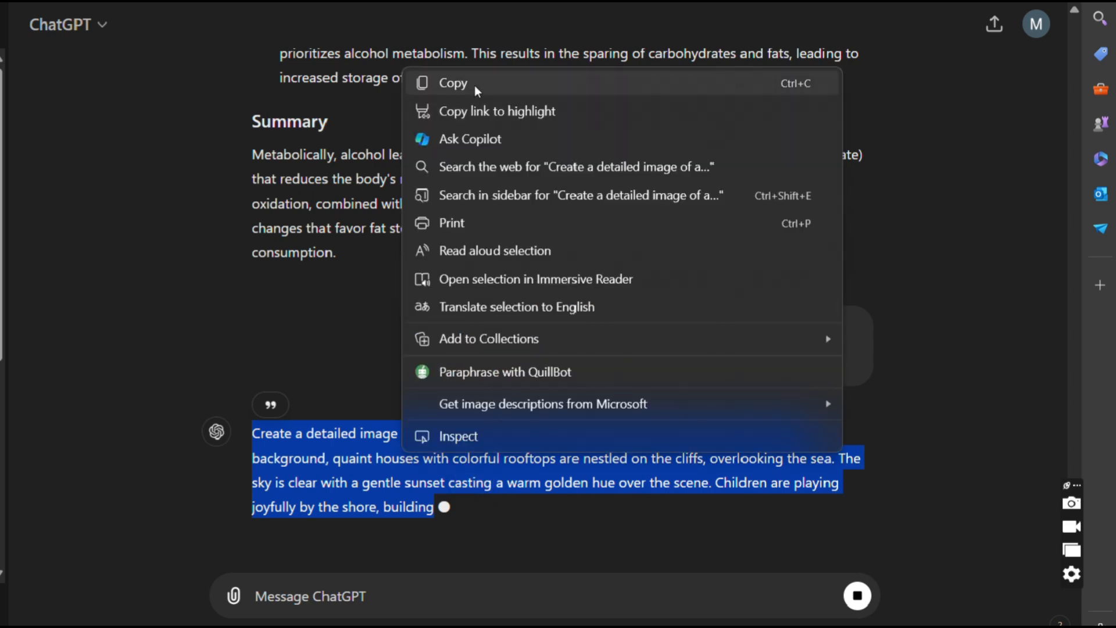
pyautogui.click(475, 85)
# - Generate images from the copied coastal-town prompt in Leonardo.Ai and download the second image of the earlier batch
pyautogui.hotkey('ctrl', 't')
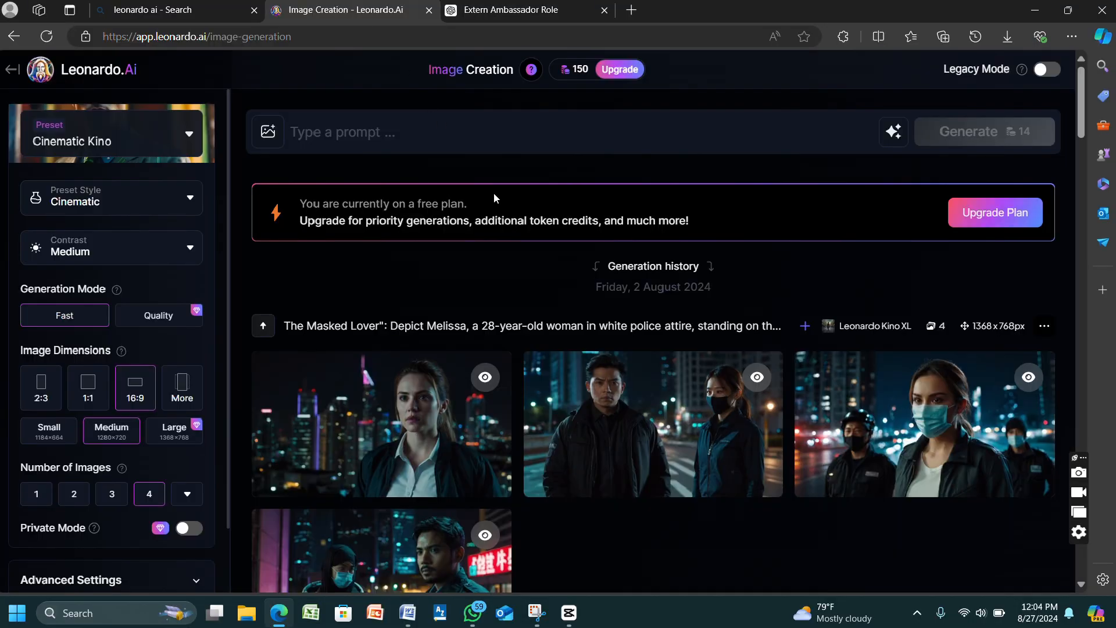
pyautogui.click(459, 123)
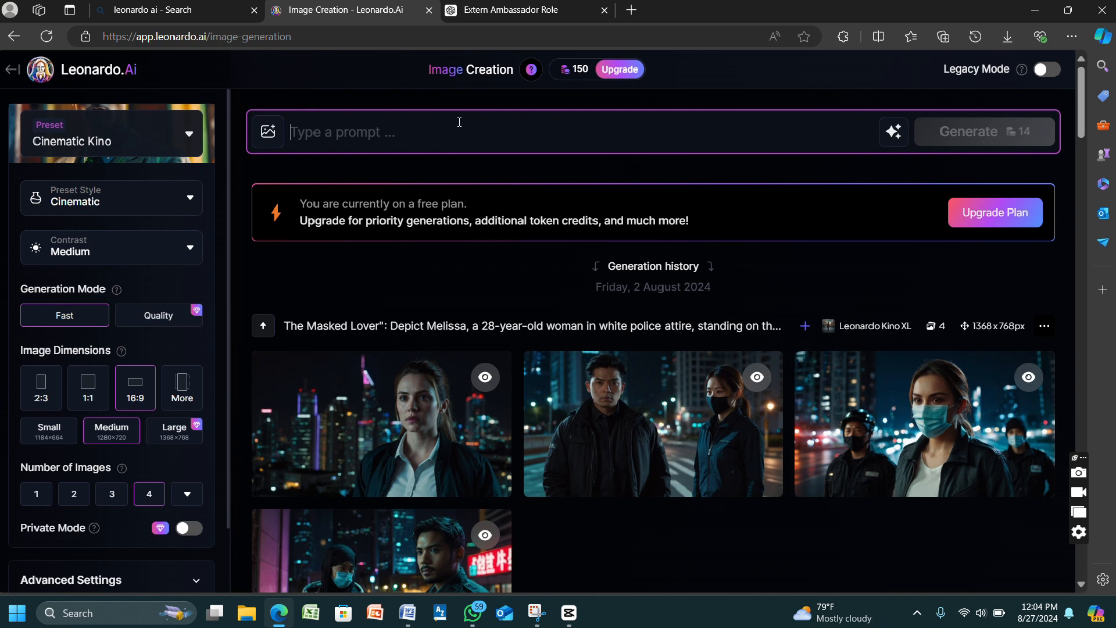
pyautogui.rightClick(458, 126)
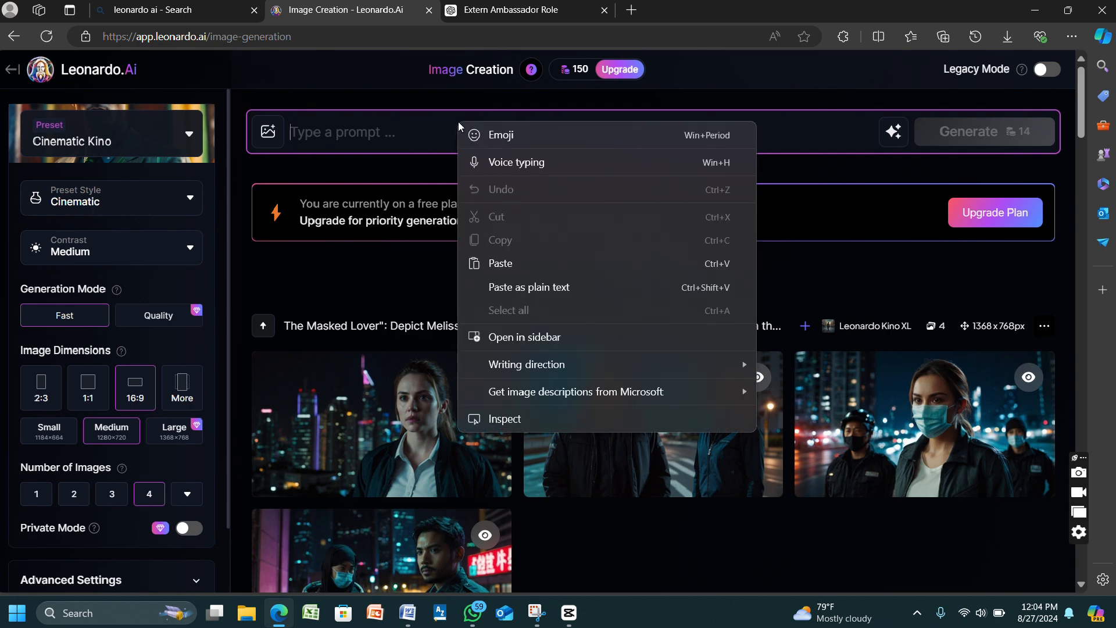
pyautogui.click(529, 264)
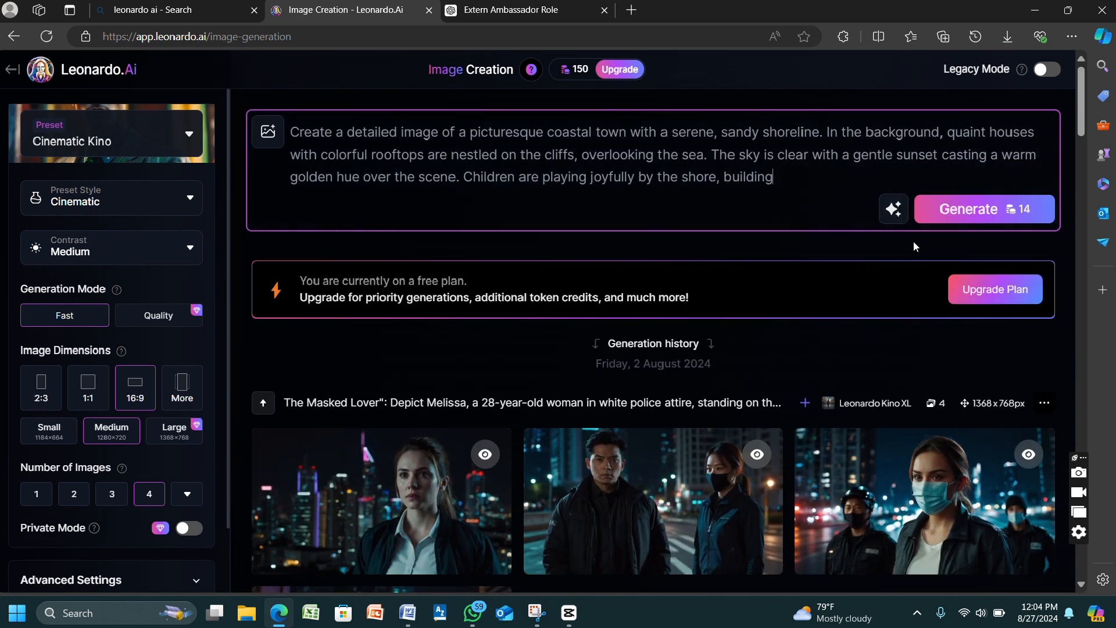
pyautogui.click(929, 216)
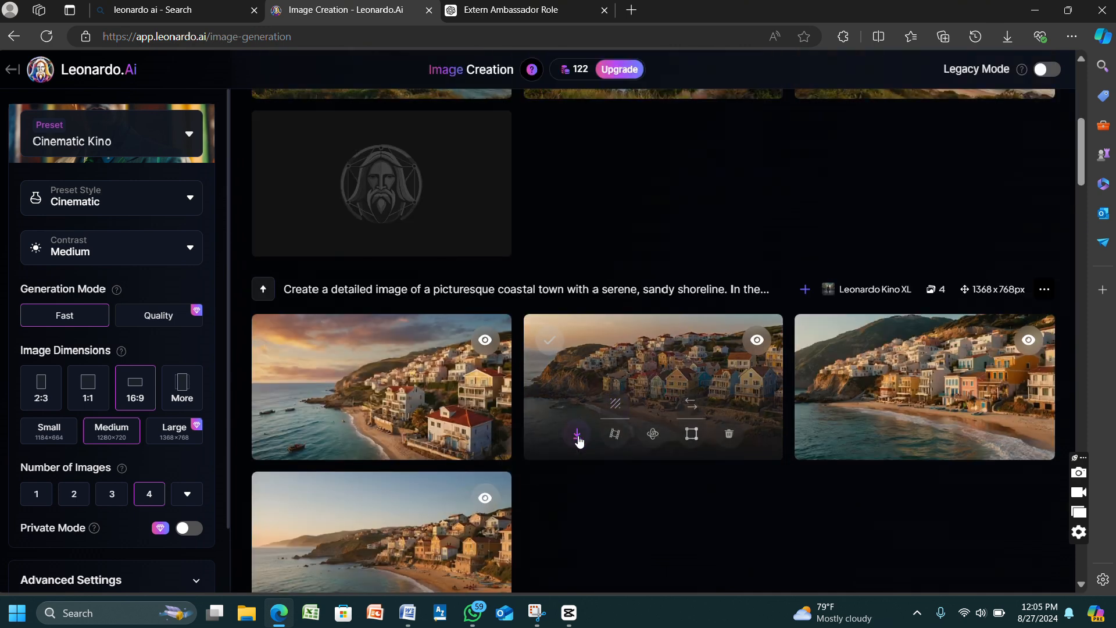
pyautogui.click(577, 436)
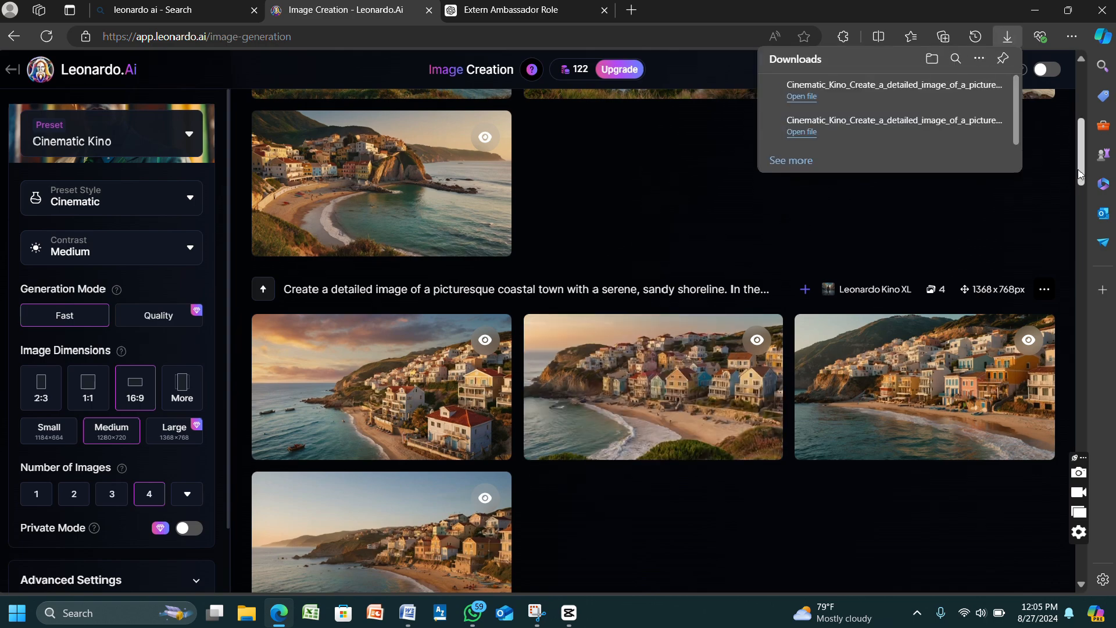
pyautogui.moveTo(1079, 174); pyautogui.dragTo(1079, 111)
# - Switch to Microsoft Word and copy both lines of Scene 2's visuals description in LOST AT SEA
pyautogui.moveTo(101, 366); pyautogui.dragTo(712, 410)
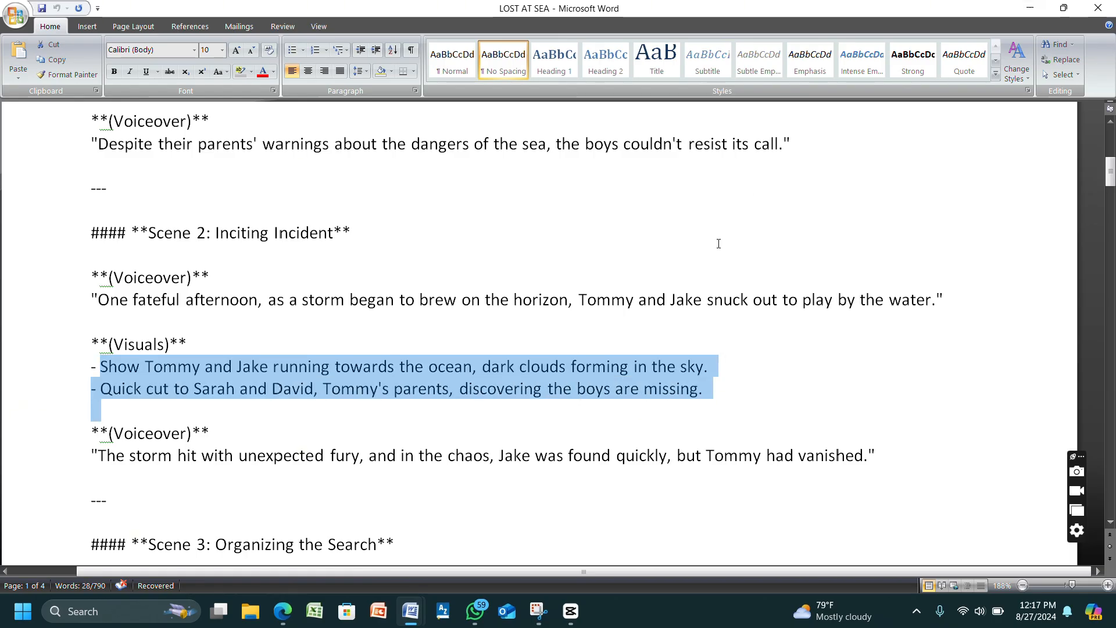
pyautogui.rightClick(607, 366)
pyautogui.click(634, 391)
# - Send ChatGPT the message "Generate an image prompt for the following scene;" followed by the copied Scene 2 visuals
pyautogui.click(282, 610)
pyautogui.click(408, 541)
pyautogui.write('Geneta')
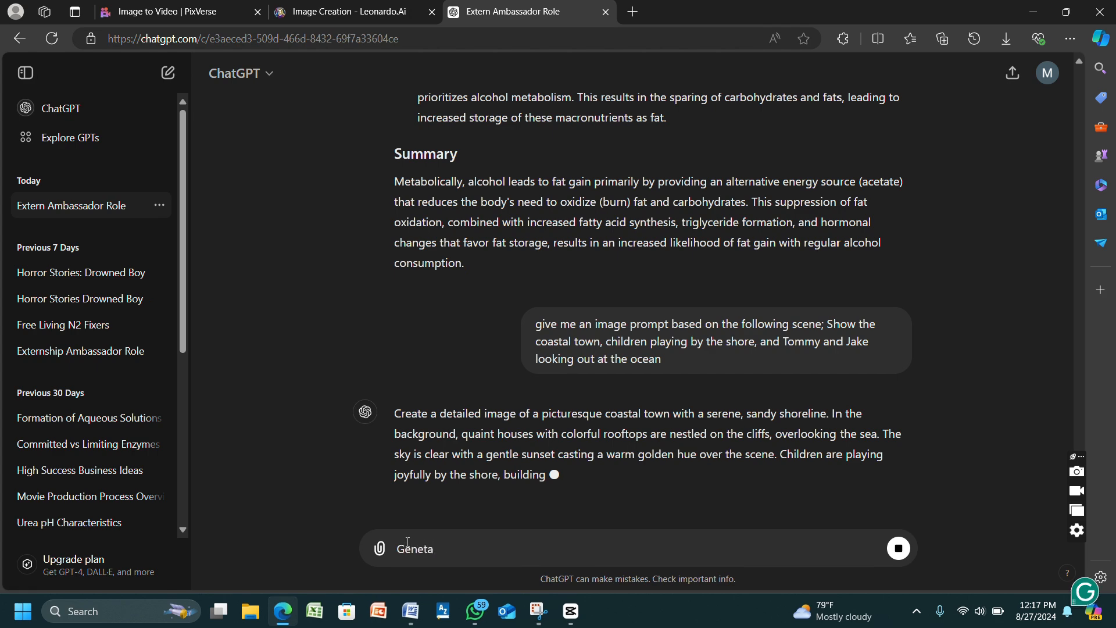
pyautogui.press('BackSpace')
pyautogui.press('BackSpace')
pyautogui.write('rate an image prompt for the following scene;')
pyautogui.hotkey('ctrl', 'v')
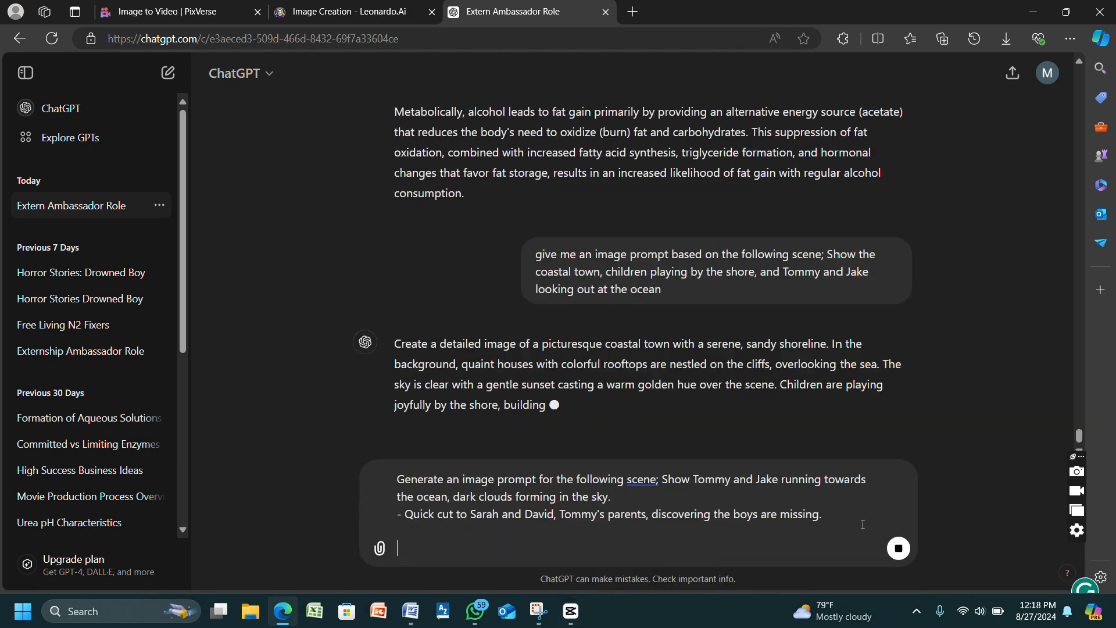
pyautogui.click(898, 547)
pyautogui.click(898, 548)
pyautogui.click(898, 549)
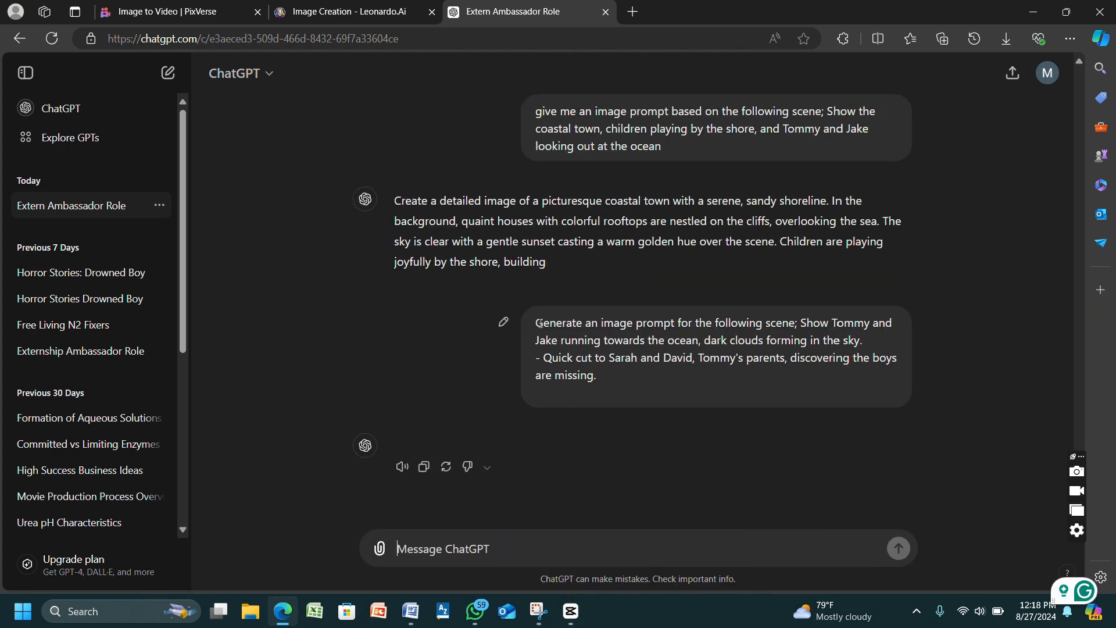
# - Copy the Scene 2 prompt request already in the chat and send it to ChatGPT again
pyautogui.tripleClick(650, 355)
pyautogui.hotkey('ctrl', 'c')
pyautogui.click(468, 551)
pyautogui.hotkey('ctrl', 'v')
pyautogui.click(898, 547)
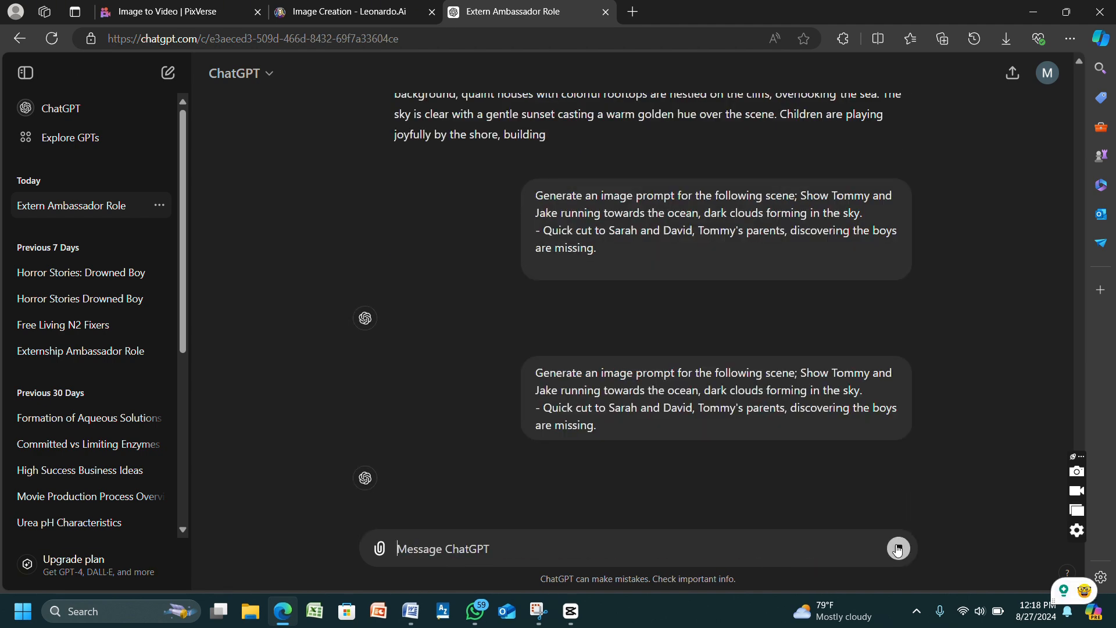
# - Copy ChatGPT's Scene 2 image prompt and generate images from it in Leonardo.Ai
pyautogui.click(424, 468)
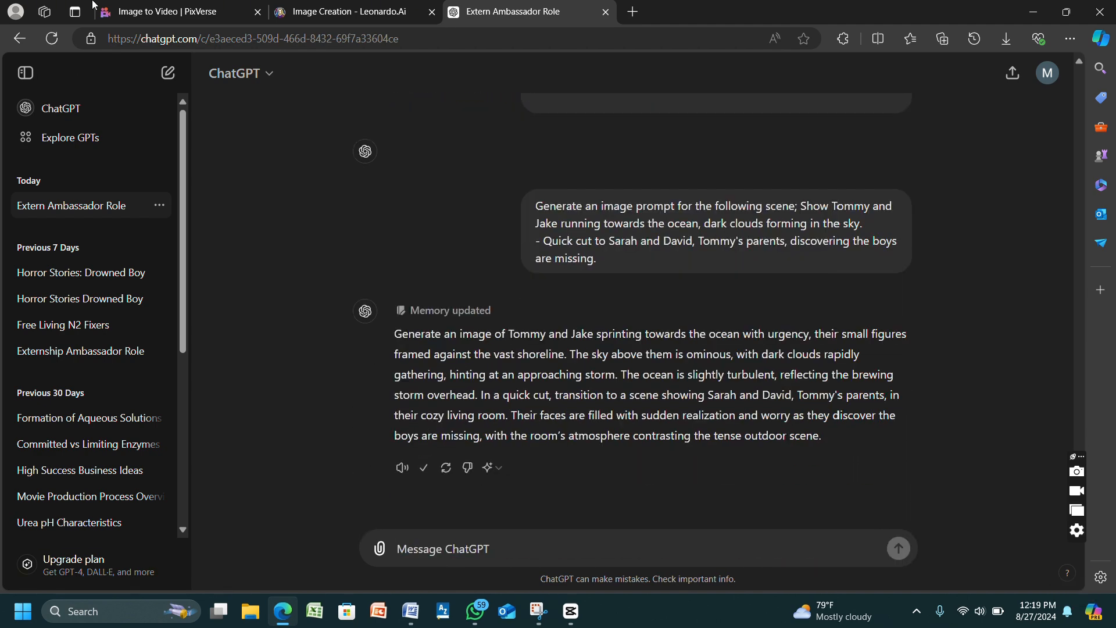
pyautogui.click(340, 12)
pyautogui.rightClick(308, 128)
pyautogui.click(349, 264)
pyautogui.click(999, 308)
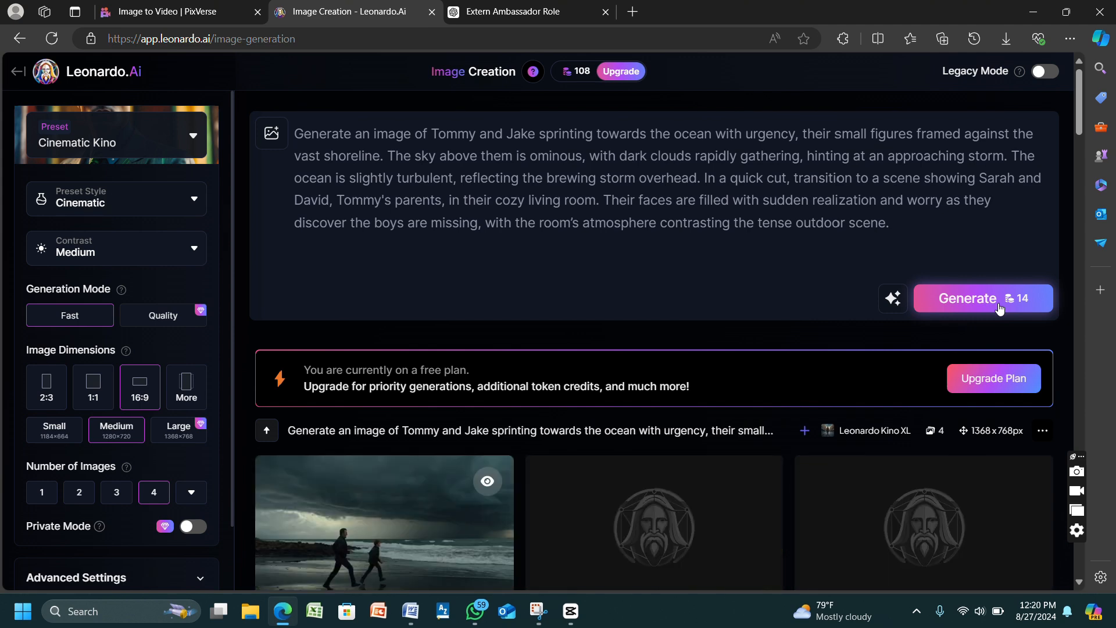
pyautogui.scroll(-4, 999, 308)
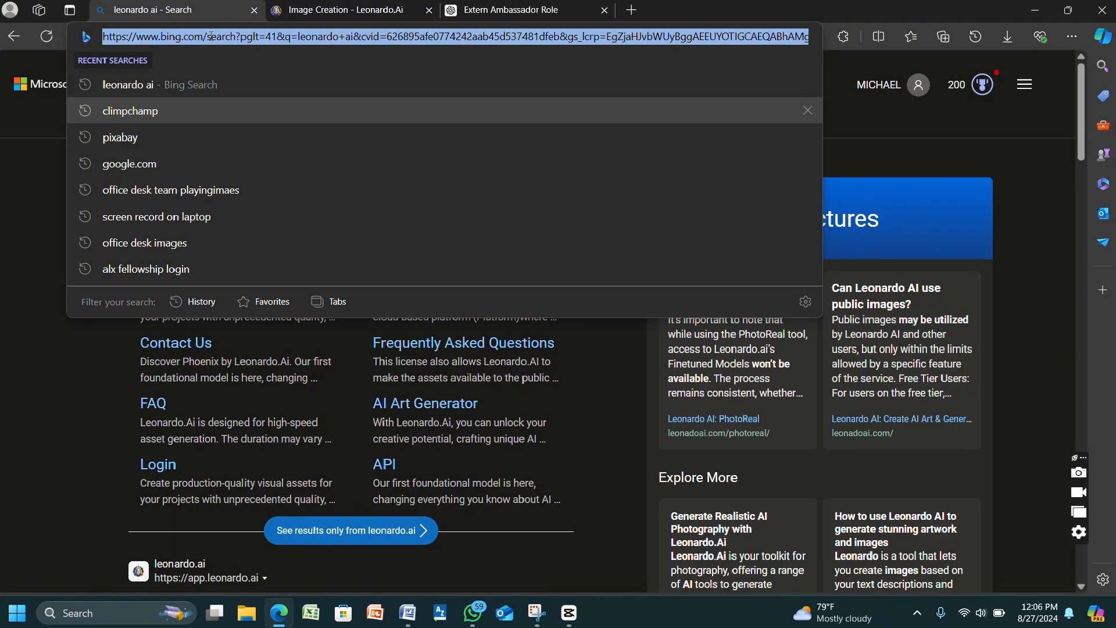
# - Search the web for "pixverse ai" and open the official PixVerse website
pyautogui.write('pixve')
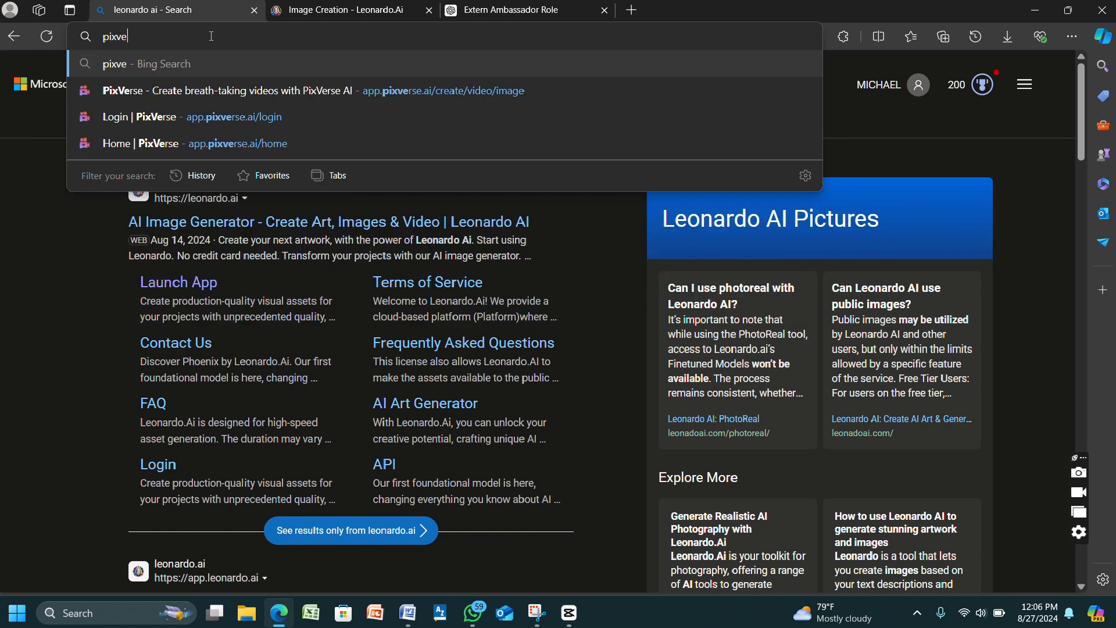
pyautogui.write('rse ai')
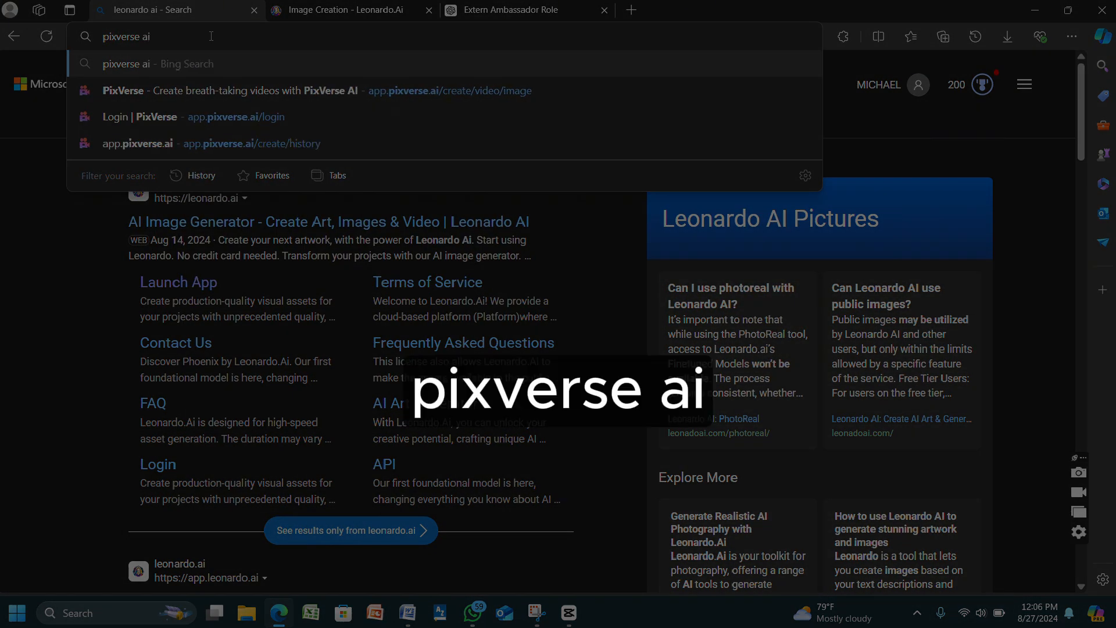
pyautogui.press('Return')
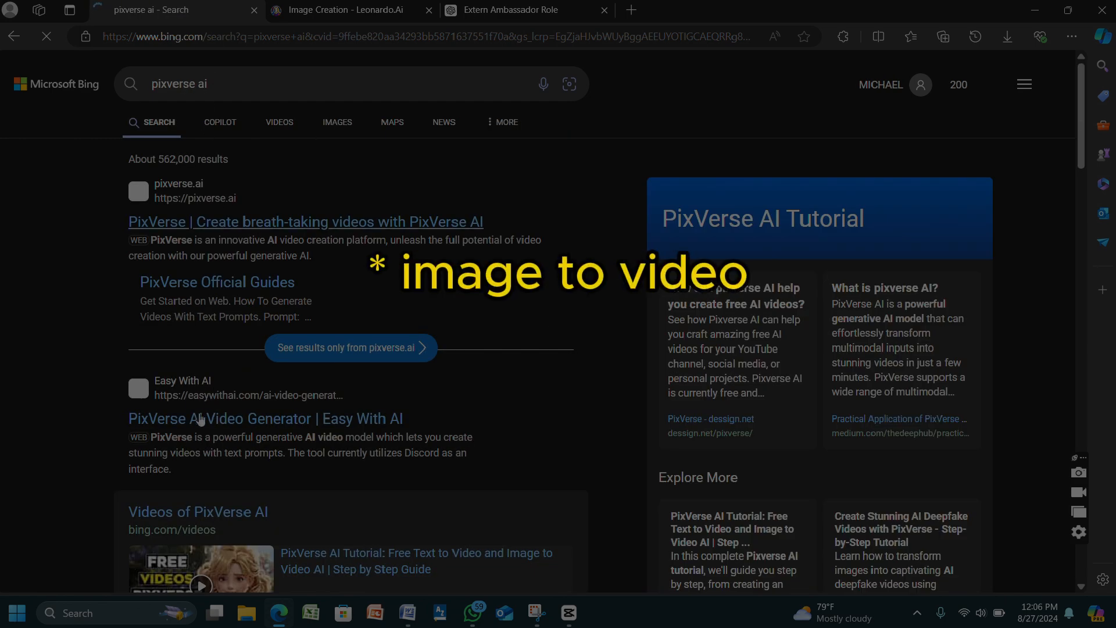
pyautogui.click(243, 224)
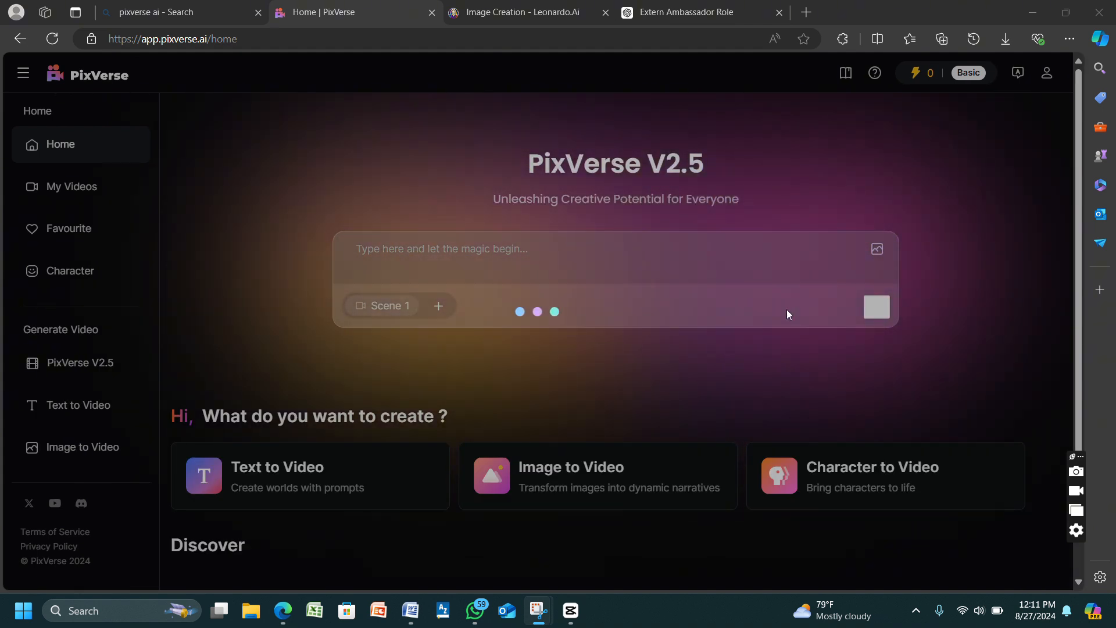
# - Open PixVerse's Image to Video tool and upload the Scene 2 Cinematic_Kino image of the two characters from Downloads
pyautogui.click(556, 534)
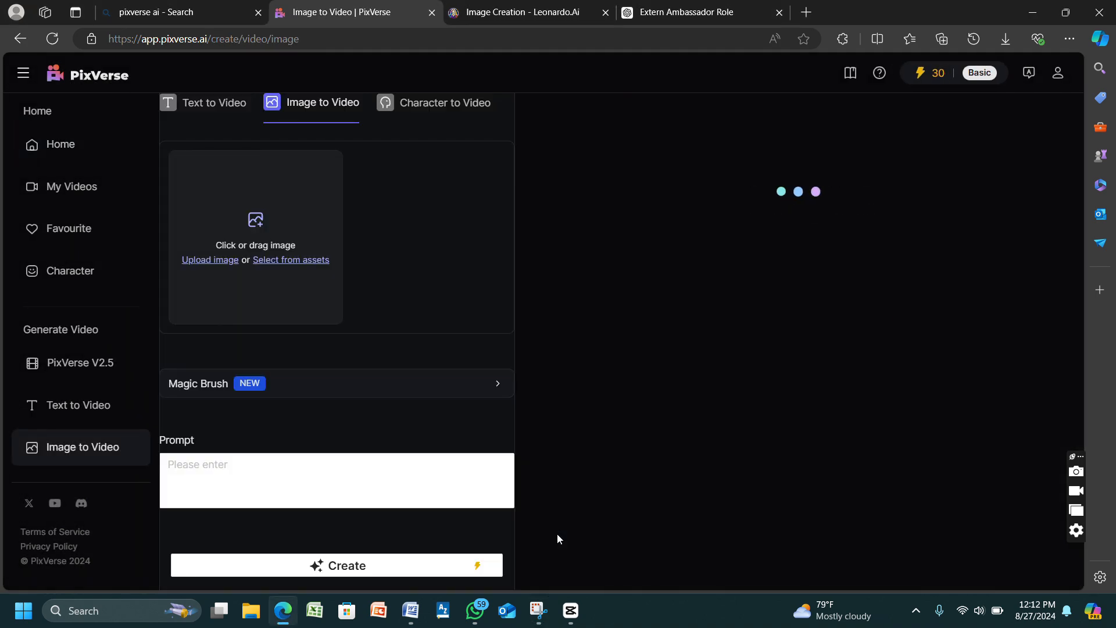
pyautogui.click(235, 456)
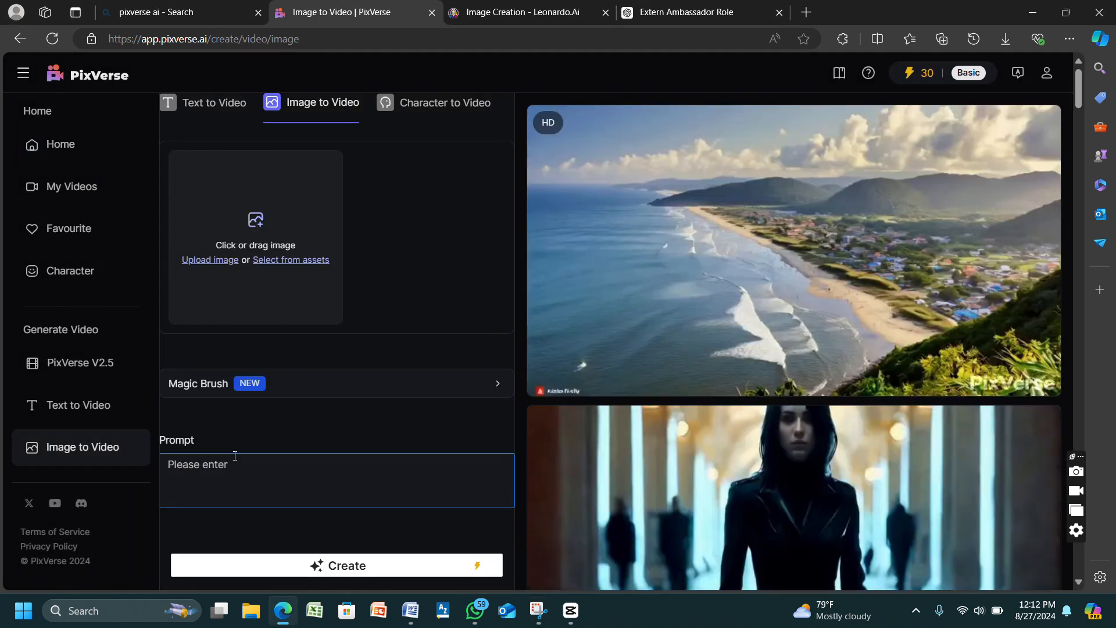
pyautogui.click(217, 259)
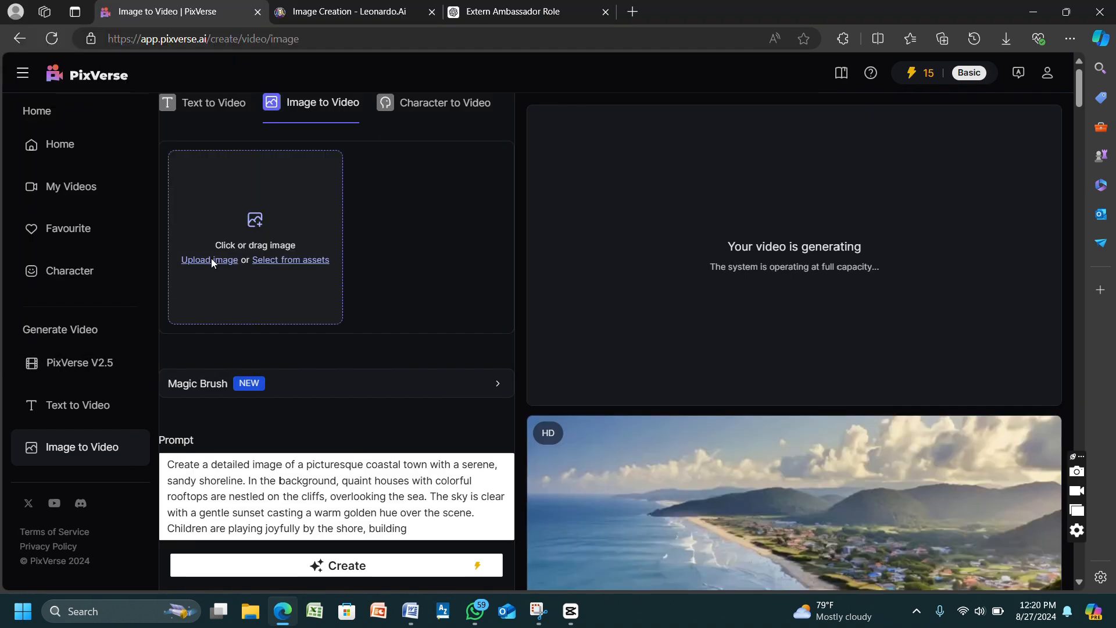
pyautogui.click(211, 261)
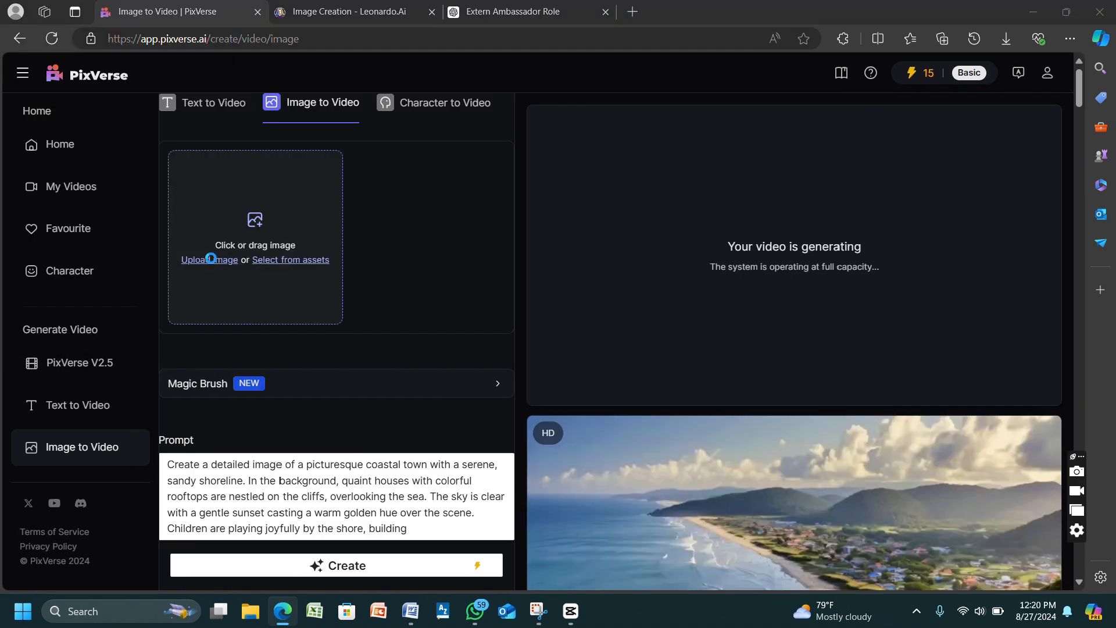
pyautogui.click(139, 135)
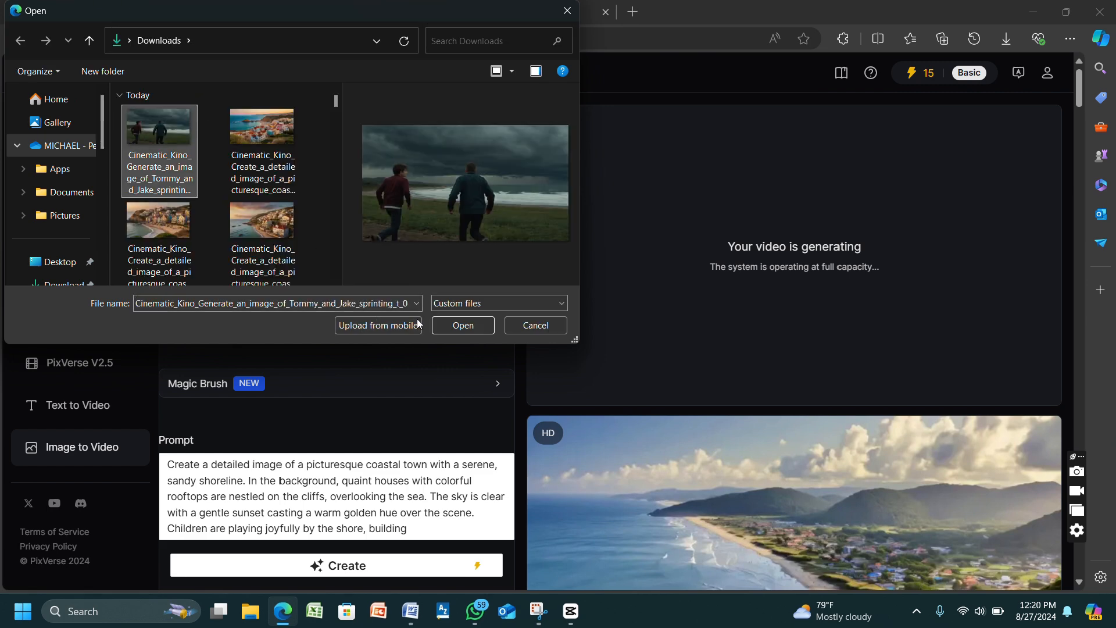
pyautogui.click(463, 324)
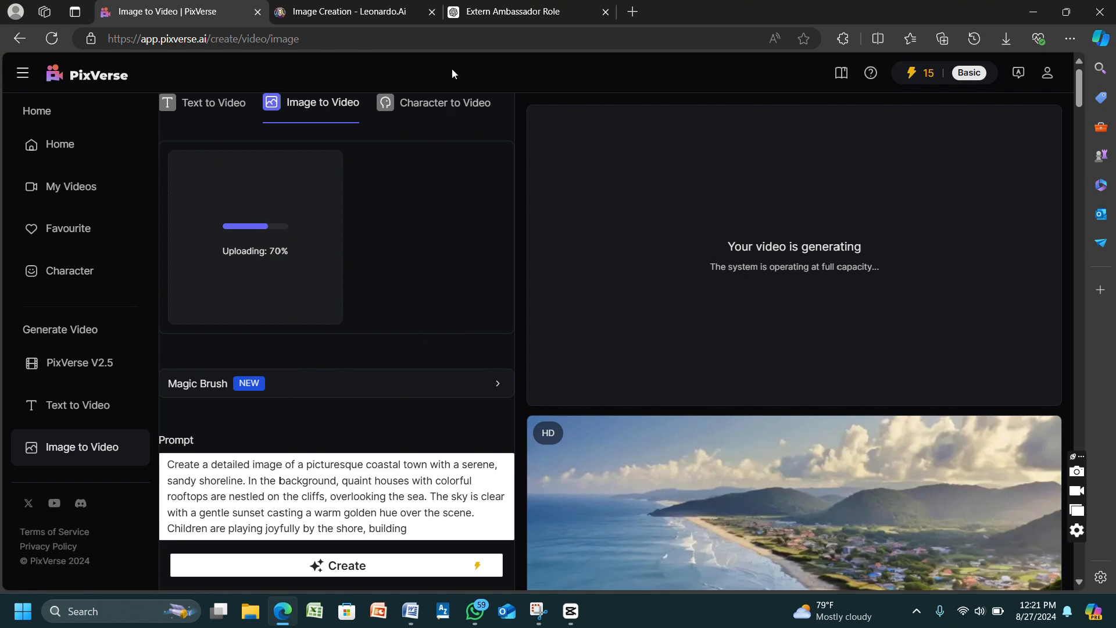
# - Replace the video prompt with ChatGPT's Scene 2 prompt and create the video in PixVerse
pyautogui.click(456, 17)
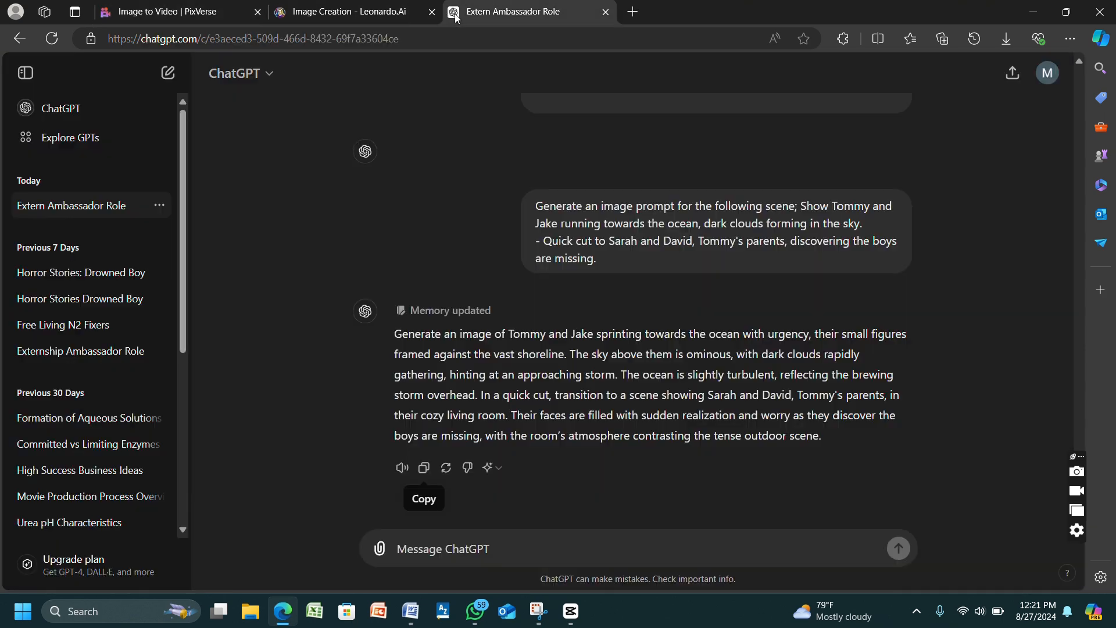
pyautogui.click(424, 469)
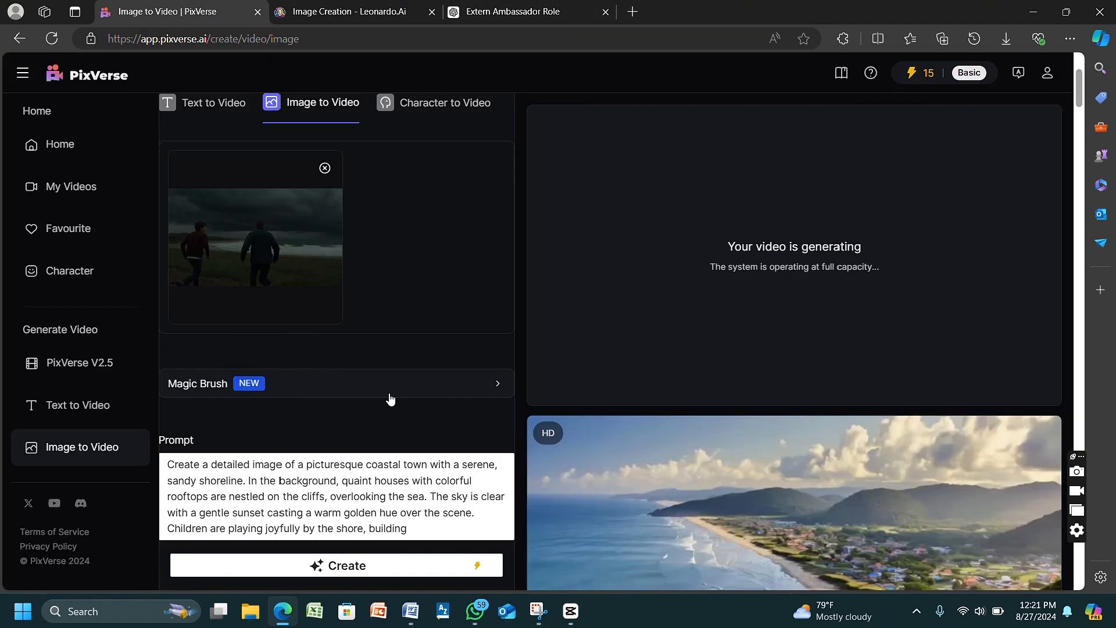
pyautogui.click(175, 11)
pyautogui.click(444, 536)
pyautogui.moveTo(423, 527); pyautogui.dragTo(147, 436)
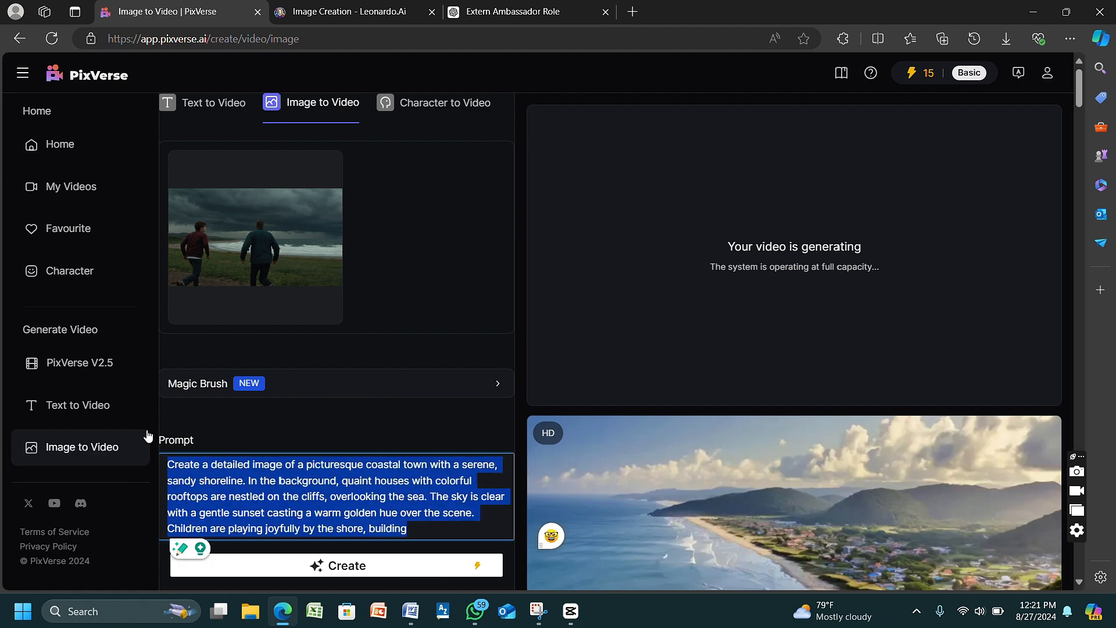
pyautogui.hotkey('ctrl', 'v')
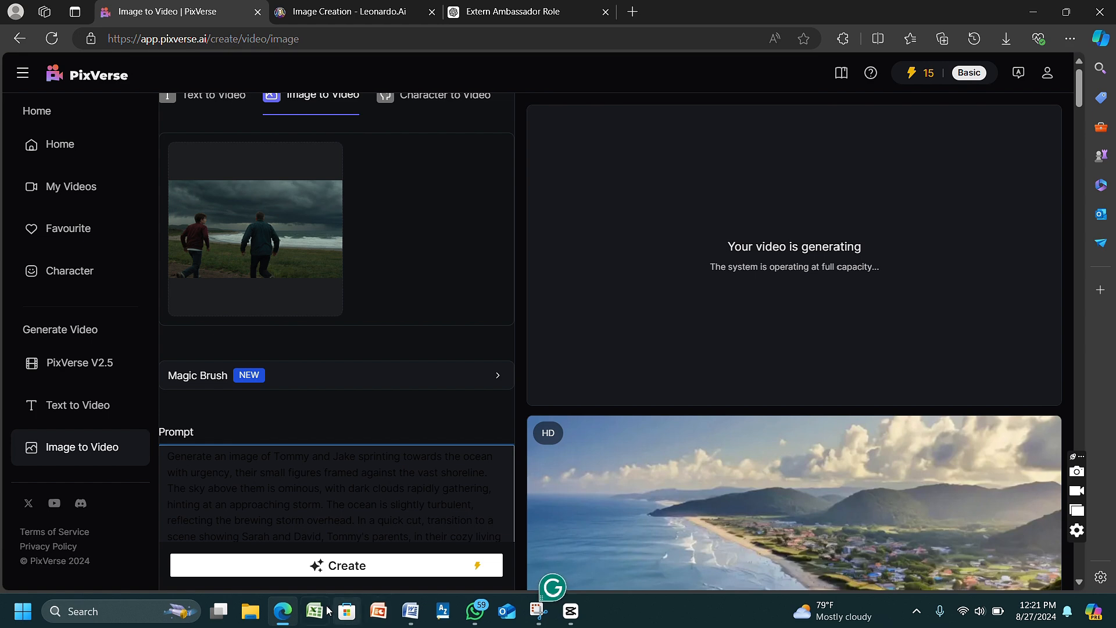
pyautogui.click(337, 567)
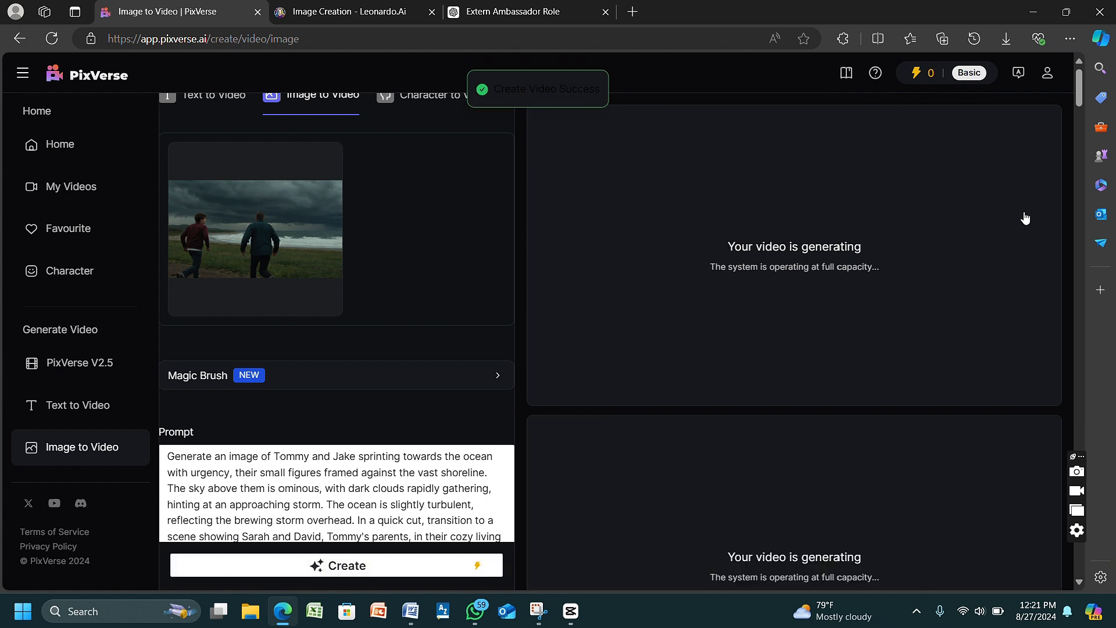
pyautogui.moveTo(1078, 92); pyautogui.dragTo(1081, 59)
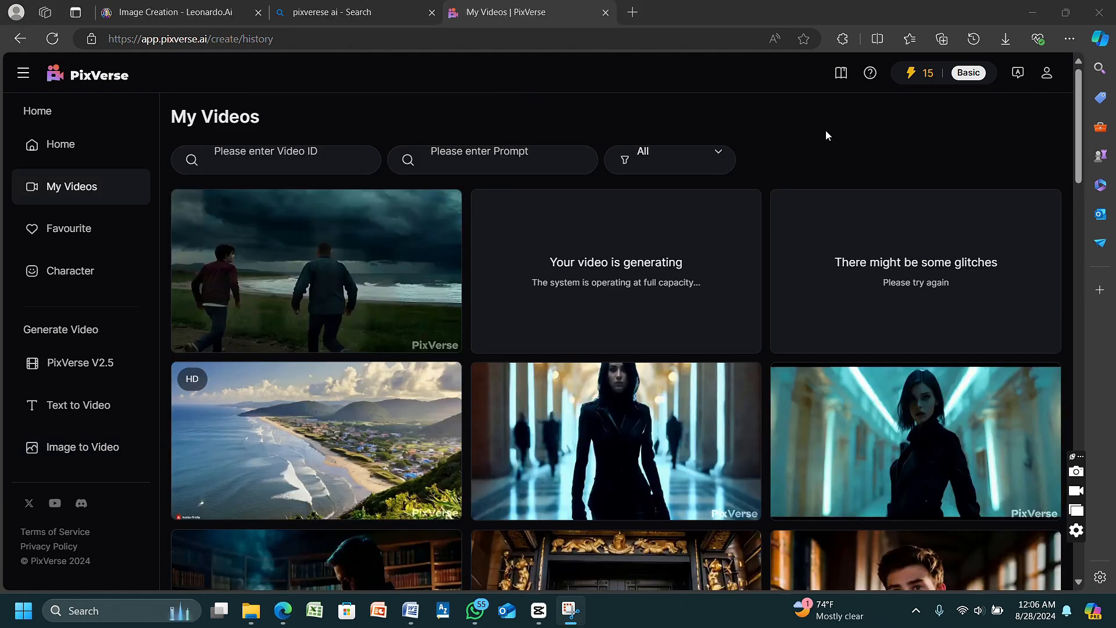
# - Open the Scene 2 video of the two characters by the stormy ocean in My Videos and download it
pyautogui.click(349, 253)
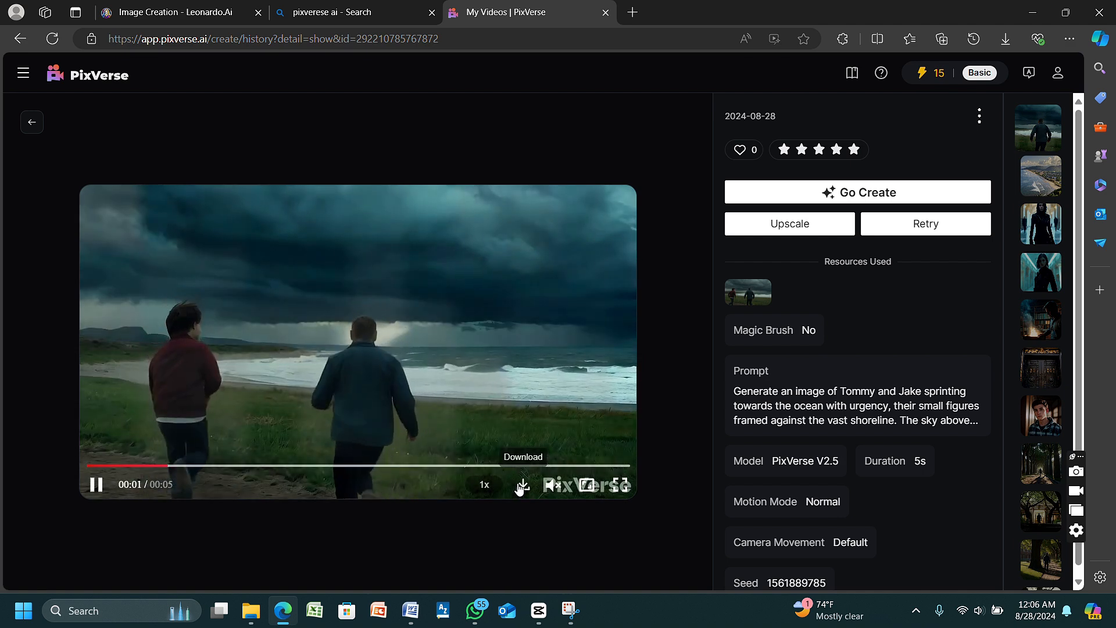
pyautogui.click(520, 486)
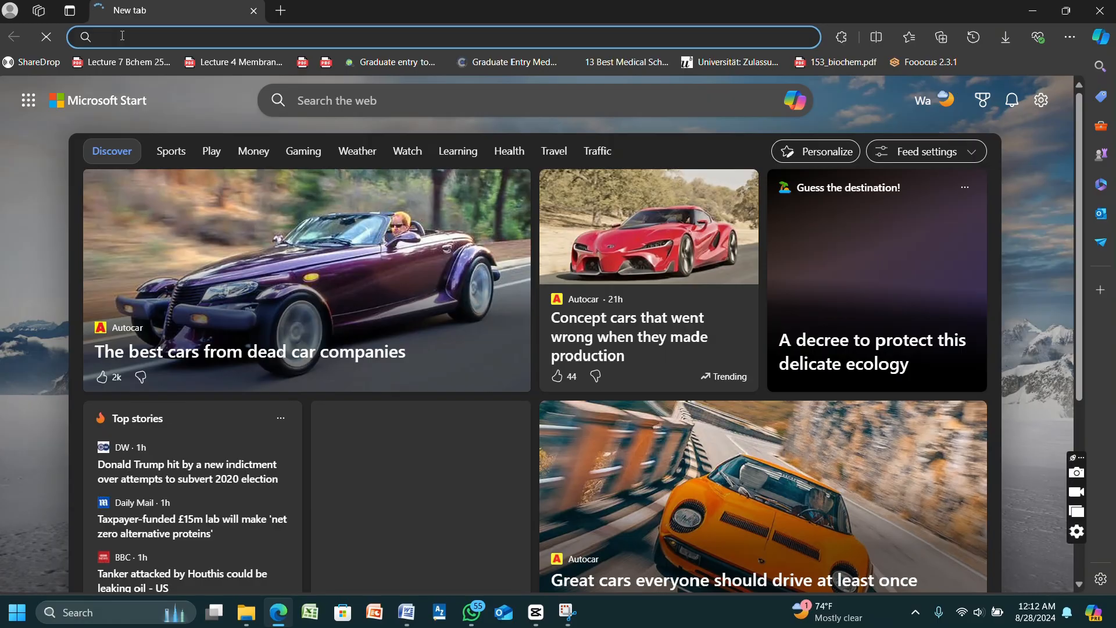
# - Open the Meta AI website at meta.ai in the new browser tab
pyautogui.click(120, 34)
pyautogui.write('meta.')
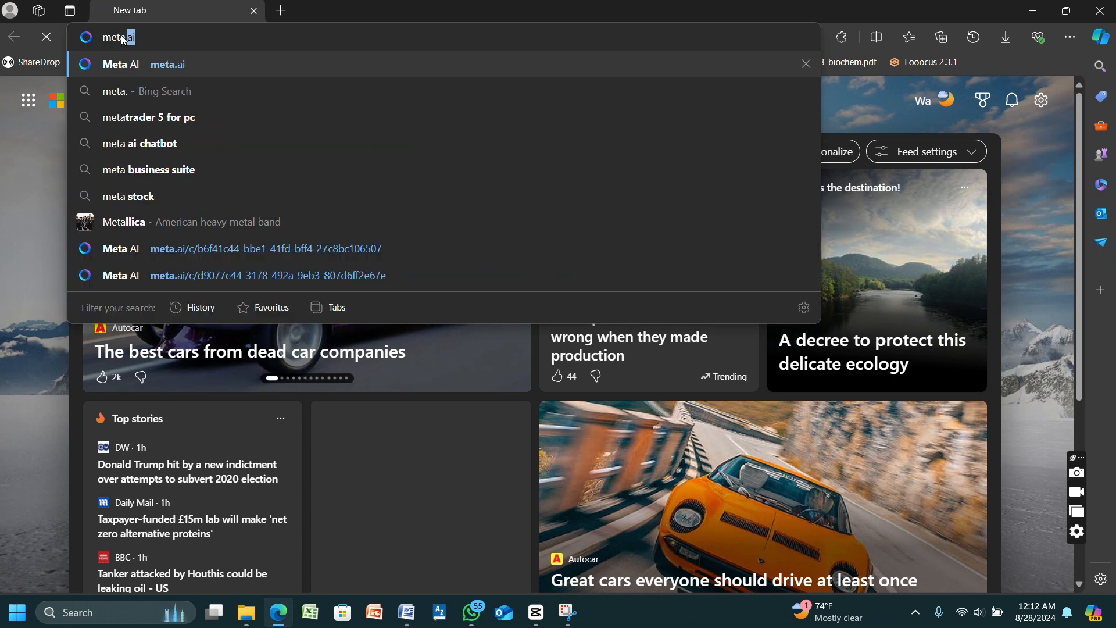
pyautogui.press('Return')
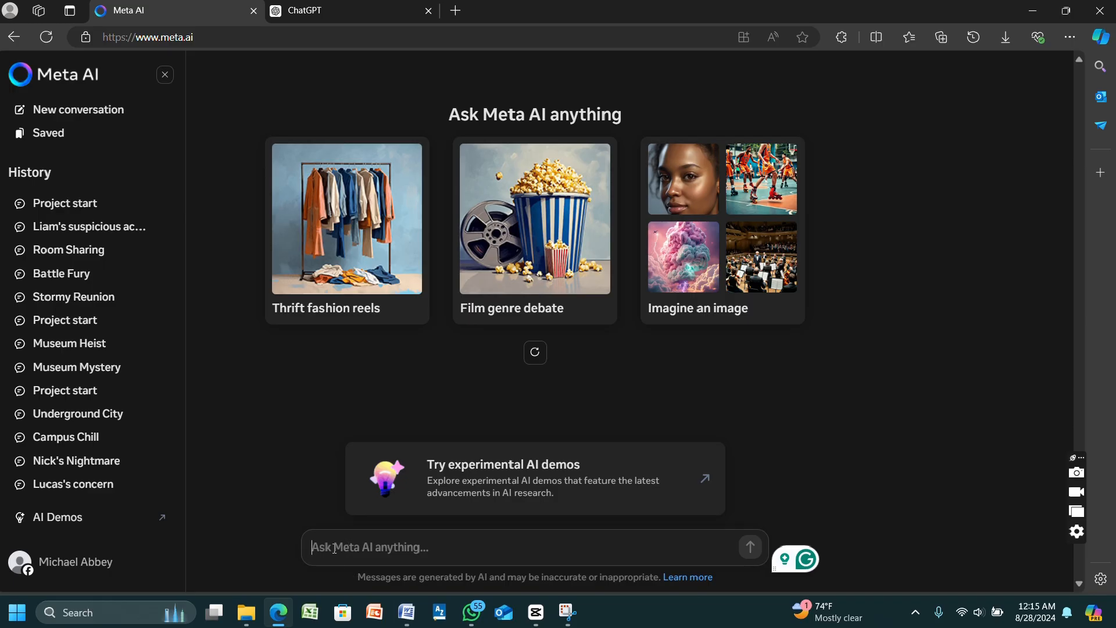
# - Submit "imagine;" followed by ChatGPT's prompt about Tommy and Jake running towards the ocean to generate images in Meta AI
pyautogui.write('imagi')
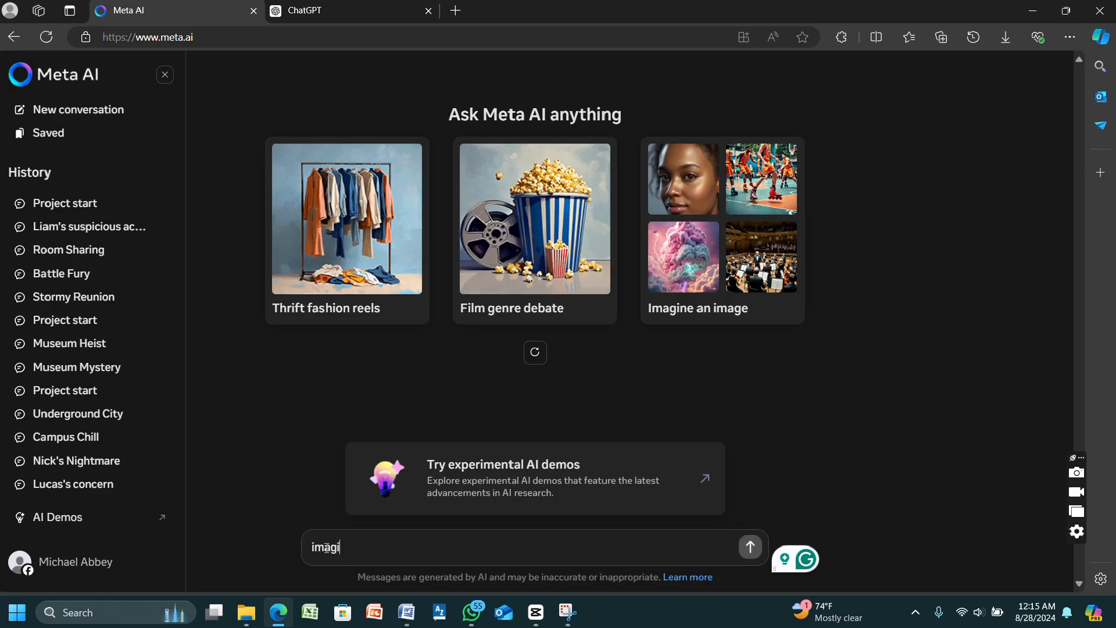
pyautogui.write('ne;')
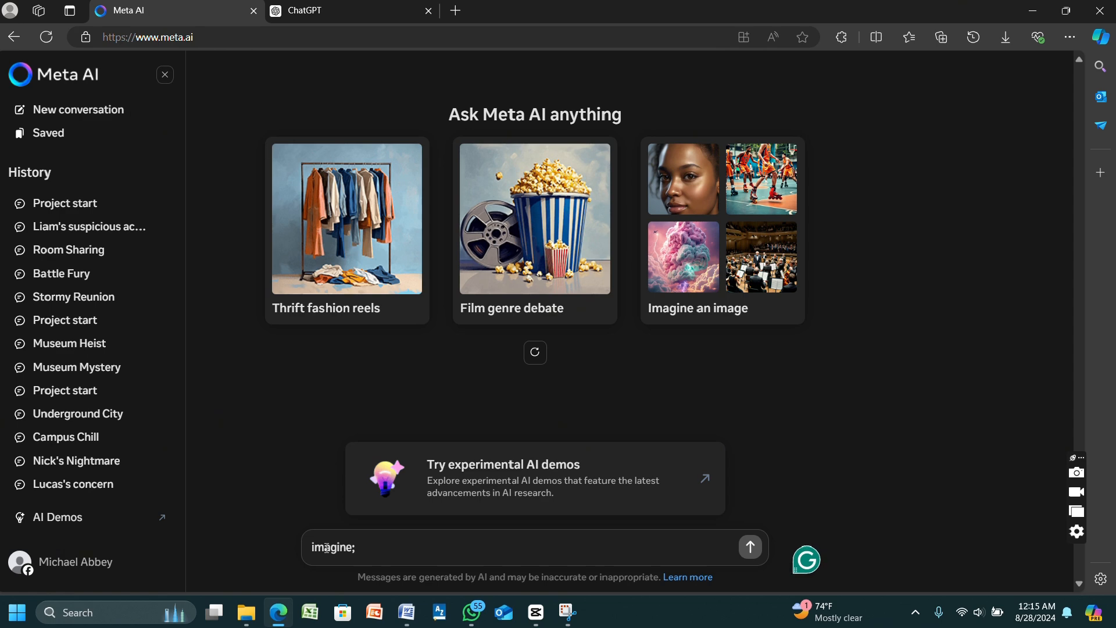
pyautogui.rightClick(384, 557)
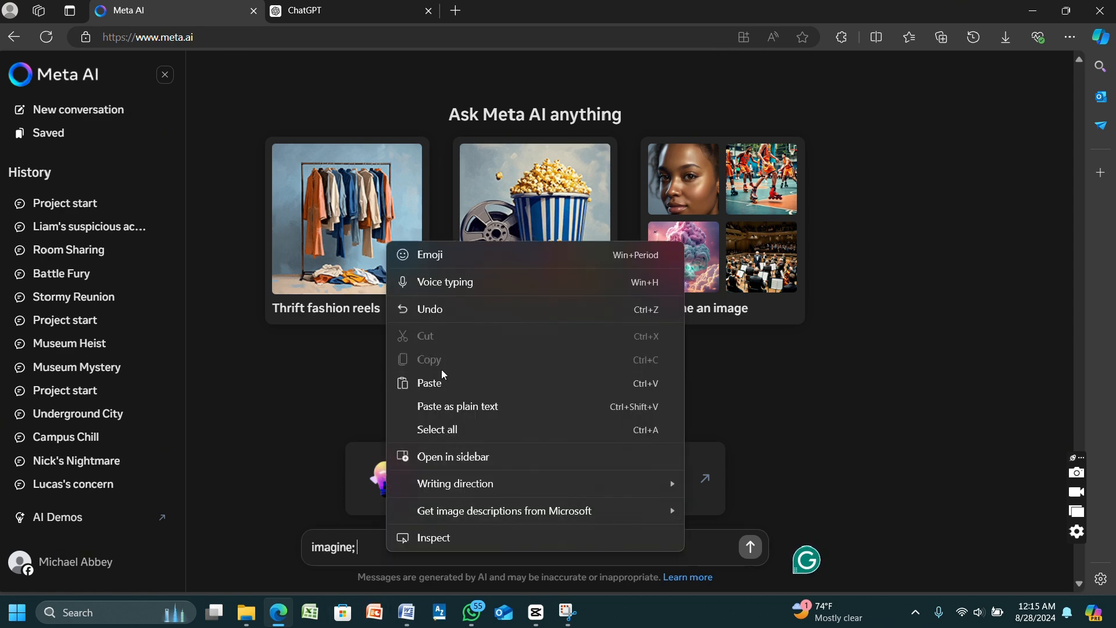
pyautogui.click(430, 382)
pyautogui.click(750, 510)
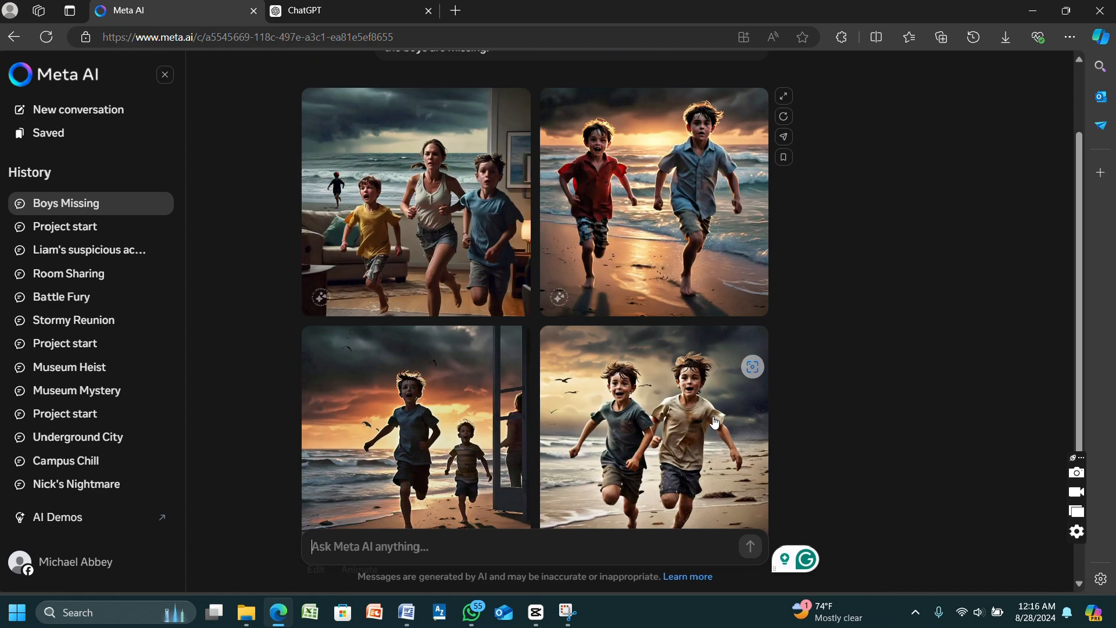
# - Animate the generated image of the two boys in teal and beige shirts running on the beach, and close its enlarged view
pyautogui.click(315, 497)
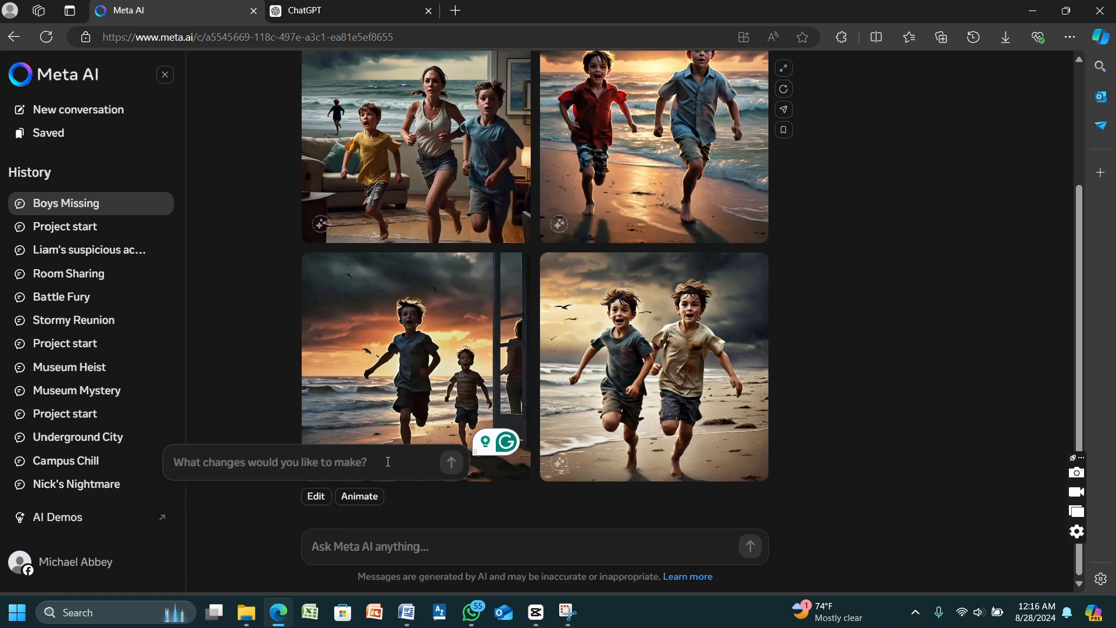
pyautogui.click(395, 508)
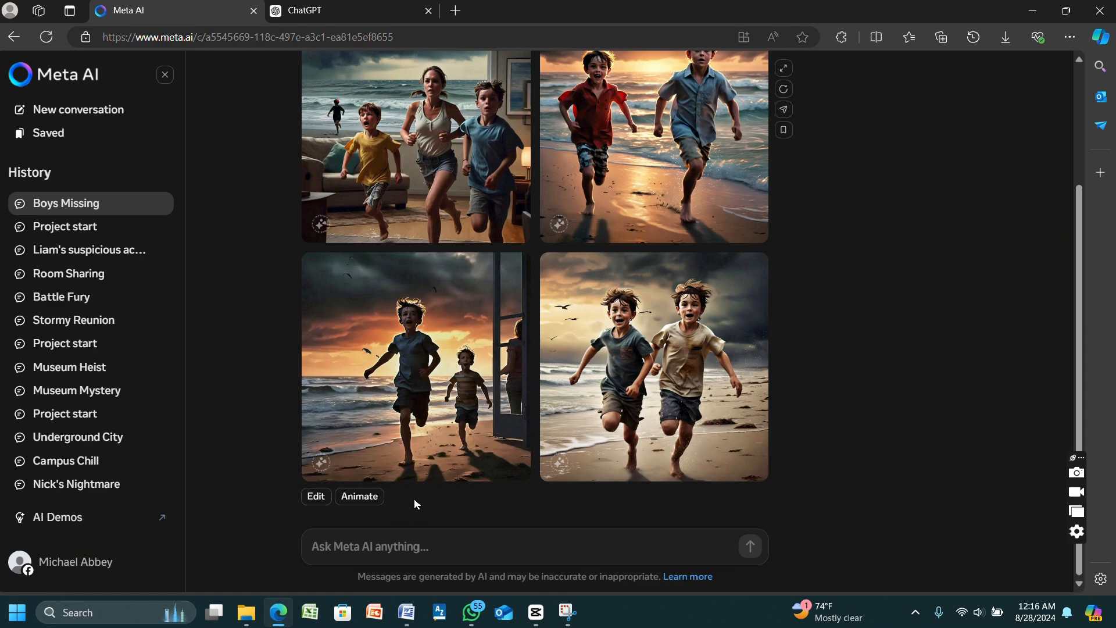
pyautogui.click(374, 498)
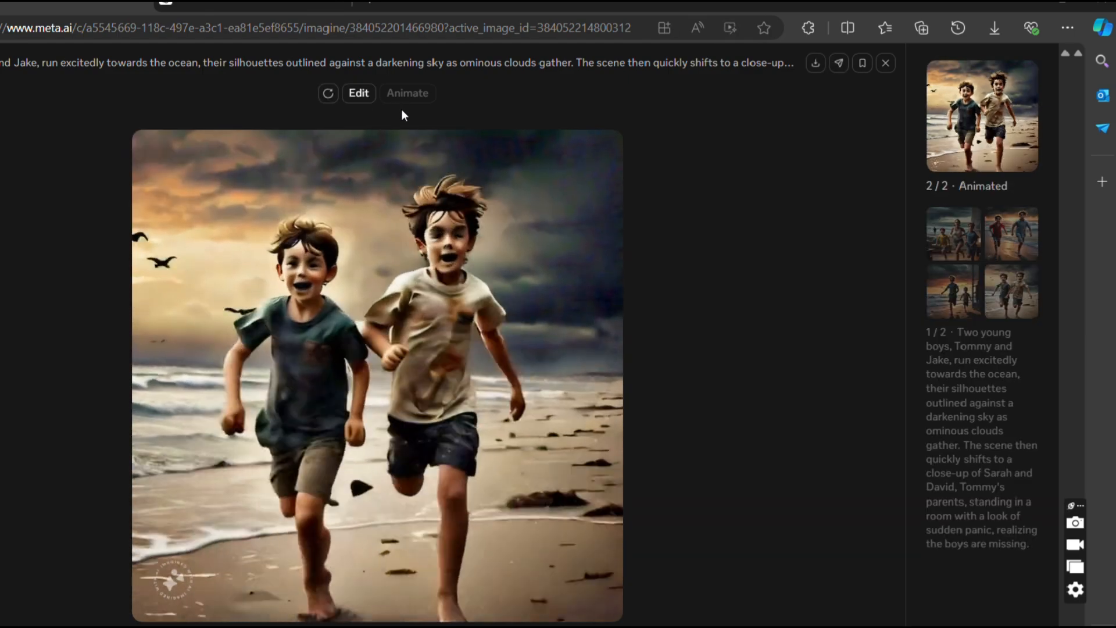
pyautogui.click(885, 63)
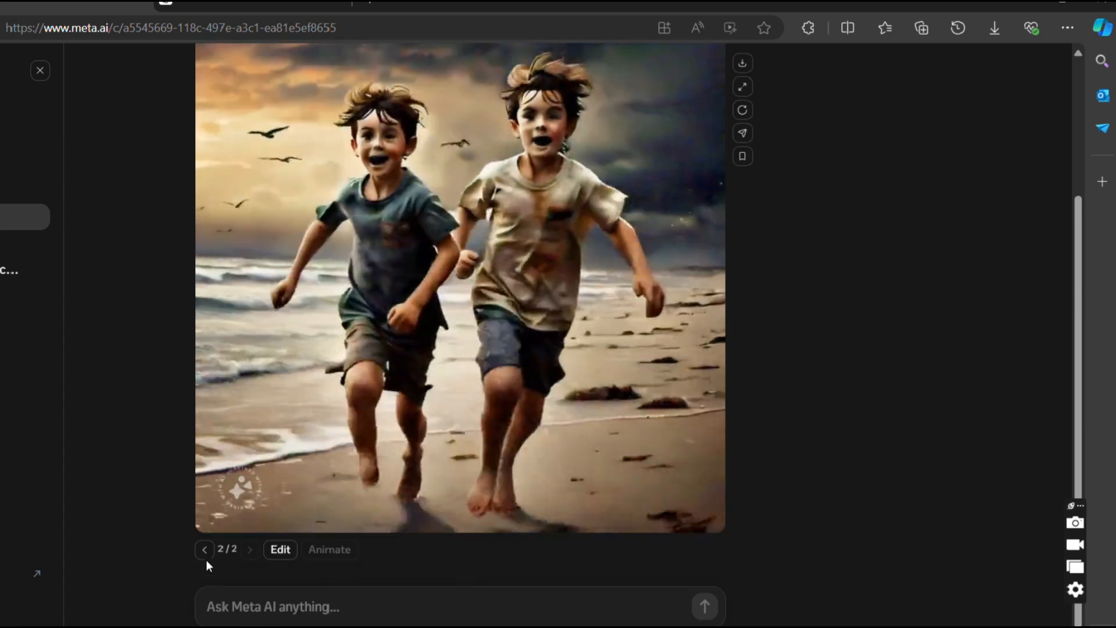
# - Return to the original four images, animate the one of the boys in red and blue shirts, and close its enlarged view
pyautogui.click(203, 550)
pyautogui.click(524, 163)
pyautogui.click(408, 93)
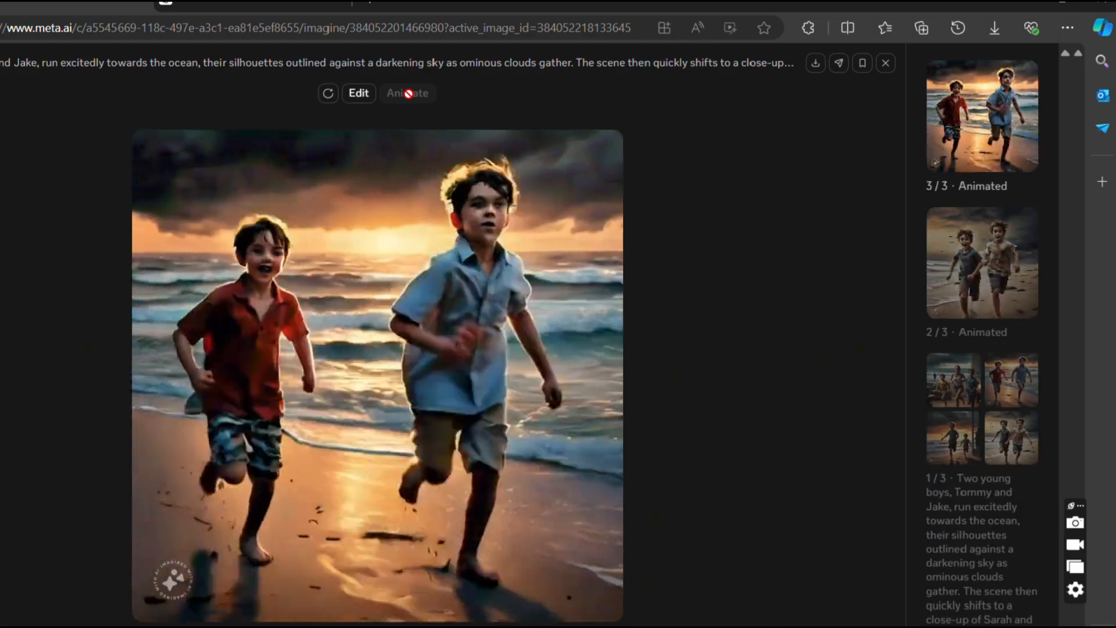
pyautogui.click(885, 63)
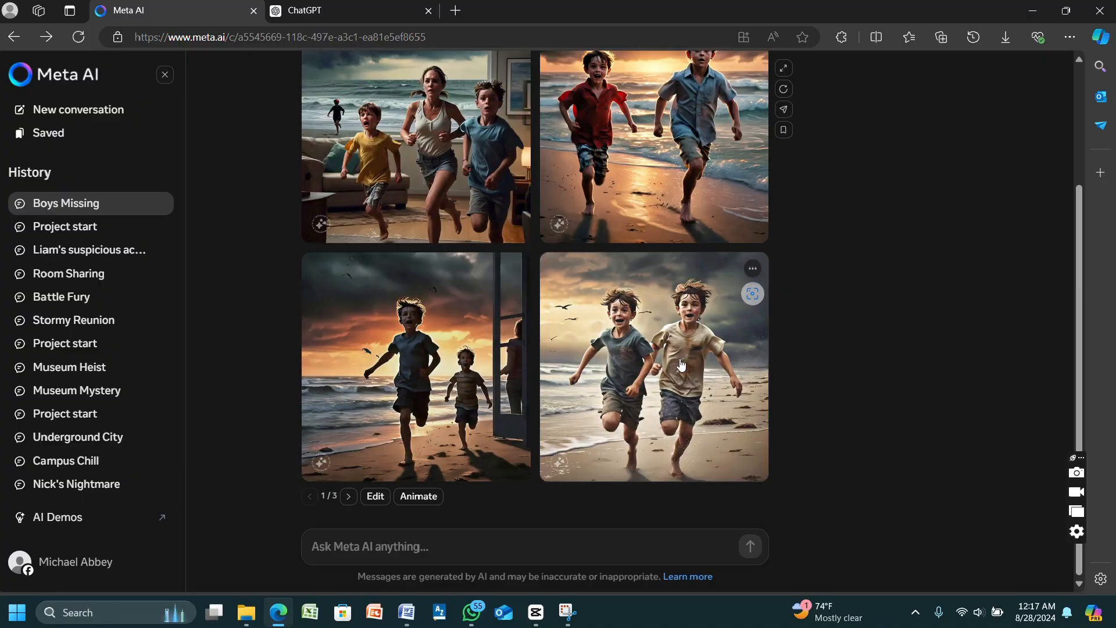
# - Enlarge the still image of the boys in teal and beige shirts and download it
pyautogui.click(623, 370)
pyautogui.click(662, 142)
pyautogui.click(548, 174)
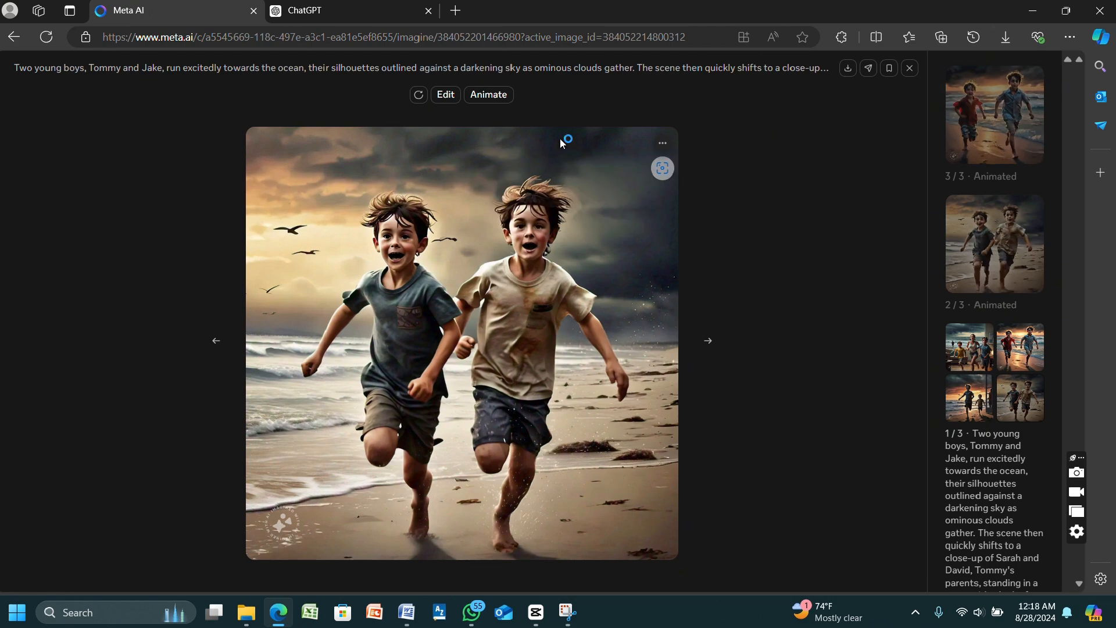
# - Browse the other generated images, download the animated version of the boys in red and blue shirts, and close the enlarged view
pyautogui.click(221, 337)
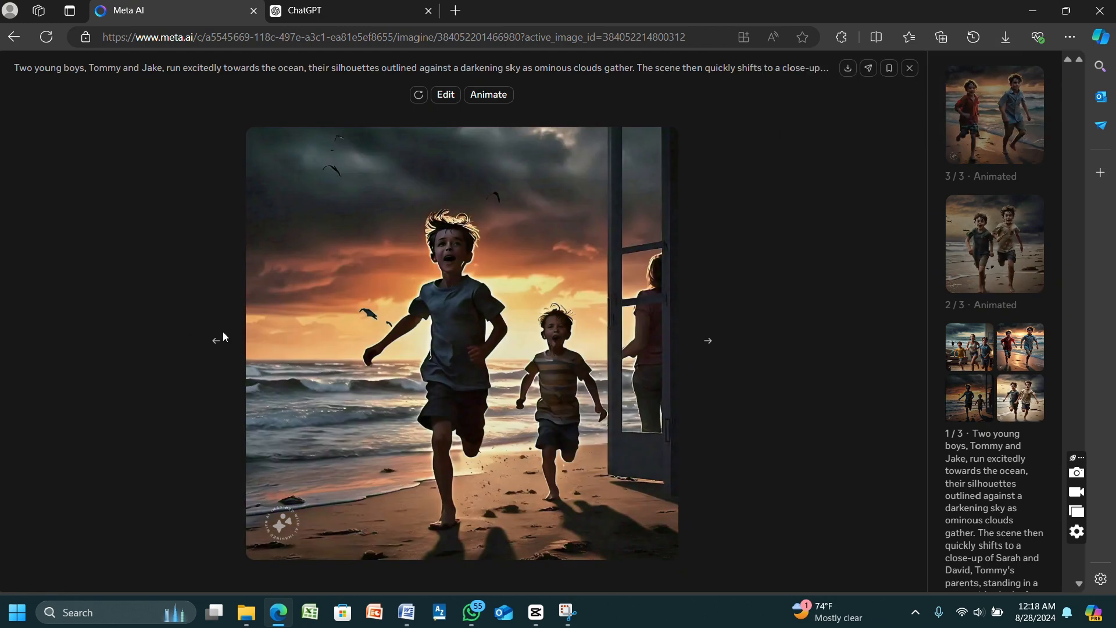
pyautogui.click(216, 339)
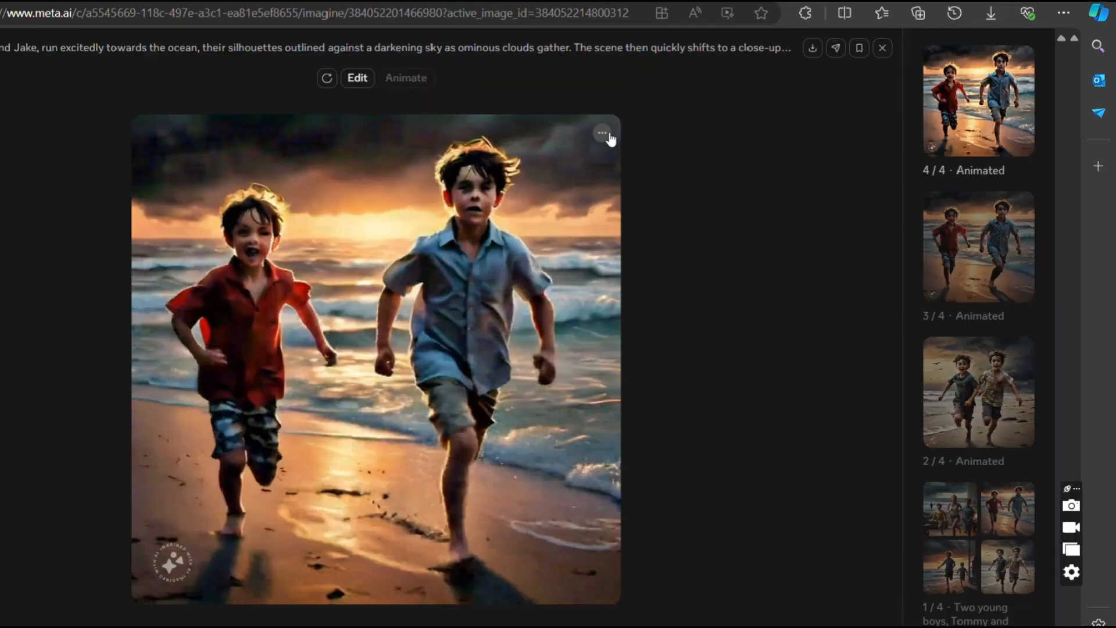
pyautogui.click(605, 135)
pyautogui.click(531, 168)
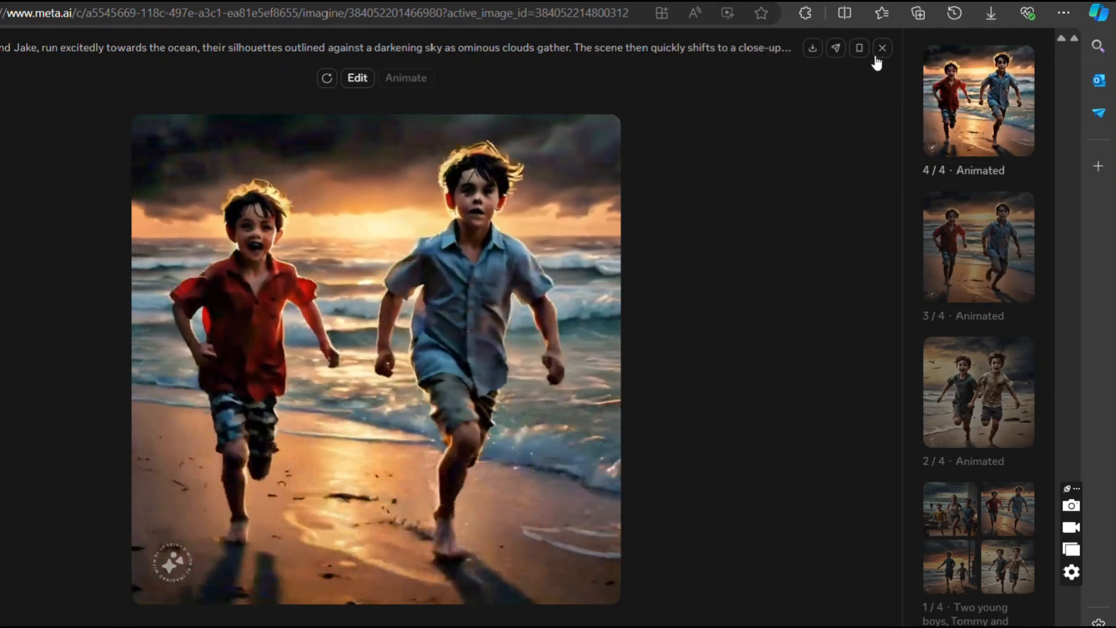
pyautogui.click(881, 49)
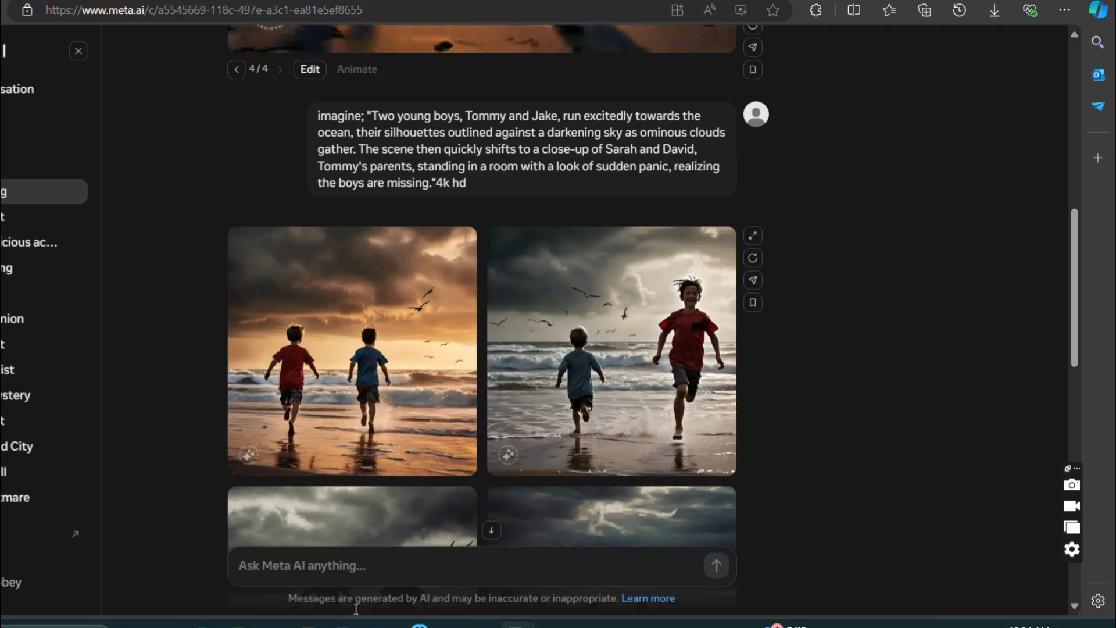
# - Generate images in Meta AI with "Imagine Tommy, a 10-year old boy wearing a white shirt is sitting by the shore crying"
pyautogui.click(348, 565)
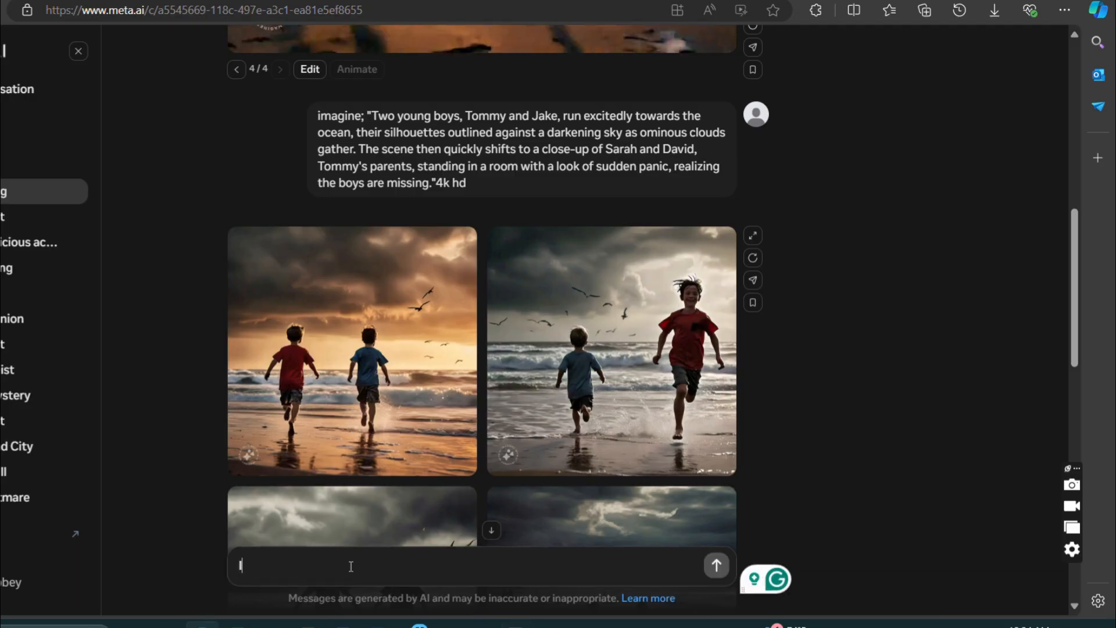
pyautogui.write('Imagine Tommy, a 10-')
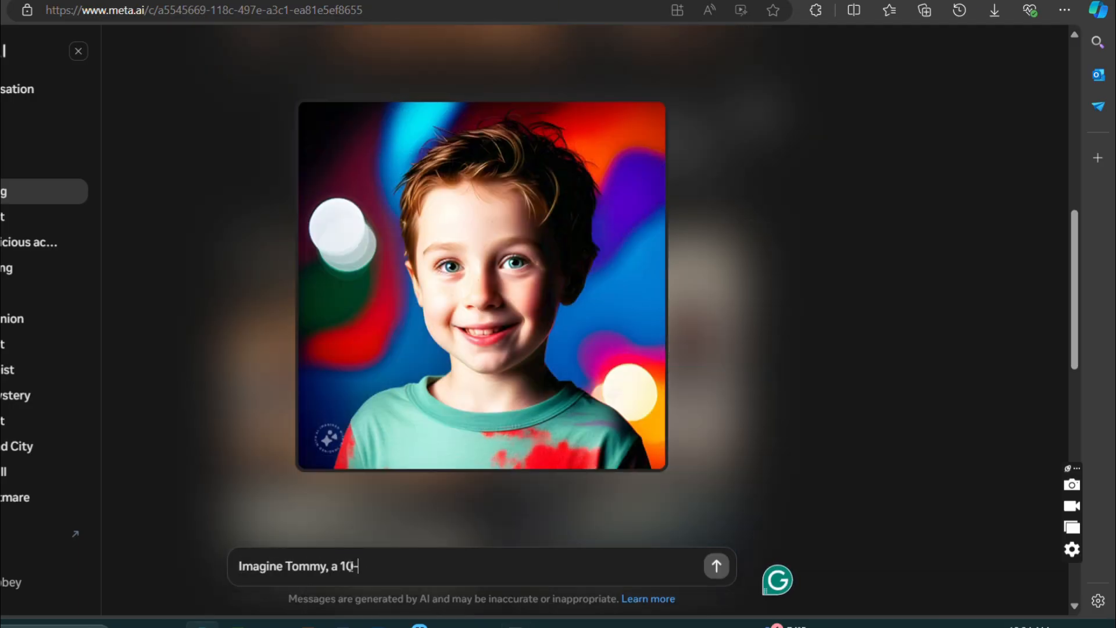
pyautogui.write('year old boy wearing a whi')
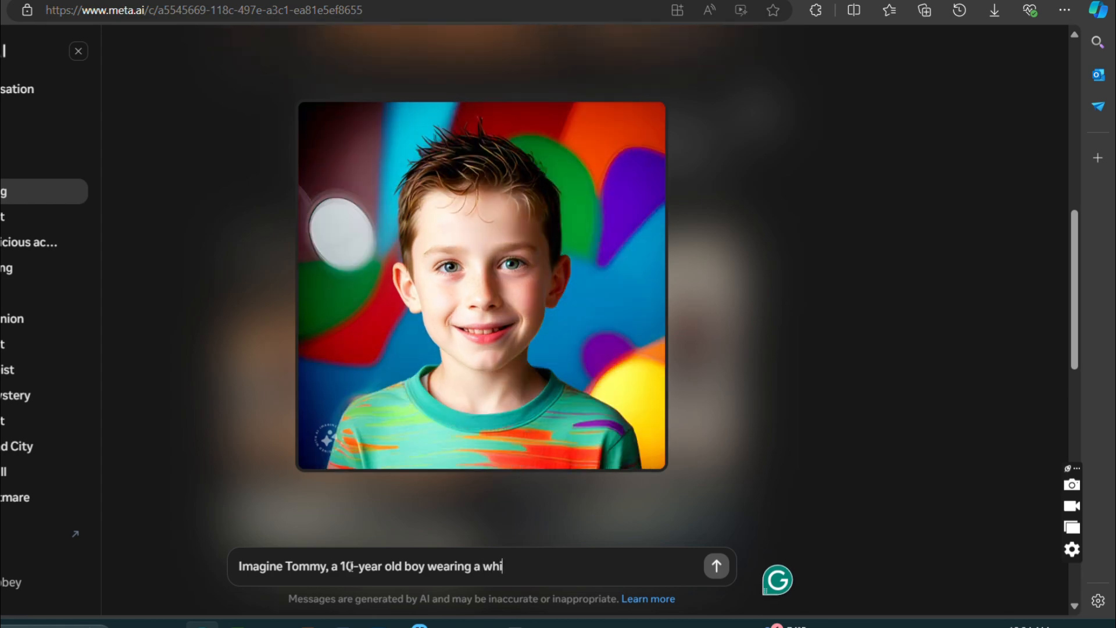
pyautogui.write('te shirt is sitting by the')
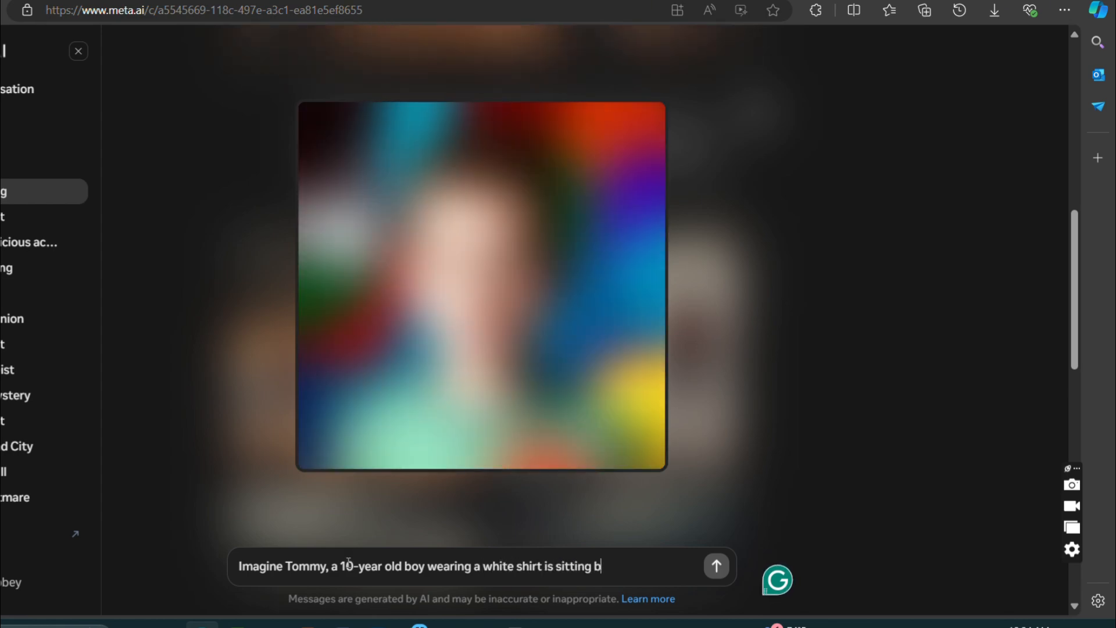
pyautogui.press('BackSpace')
pyautogui.press('BackSpace')
pyautogui.write('he shore crying')
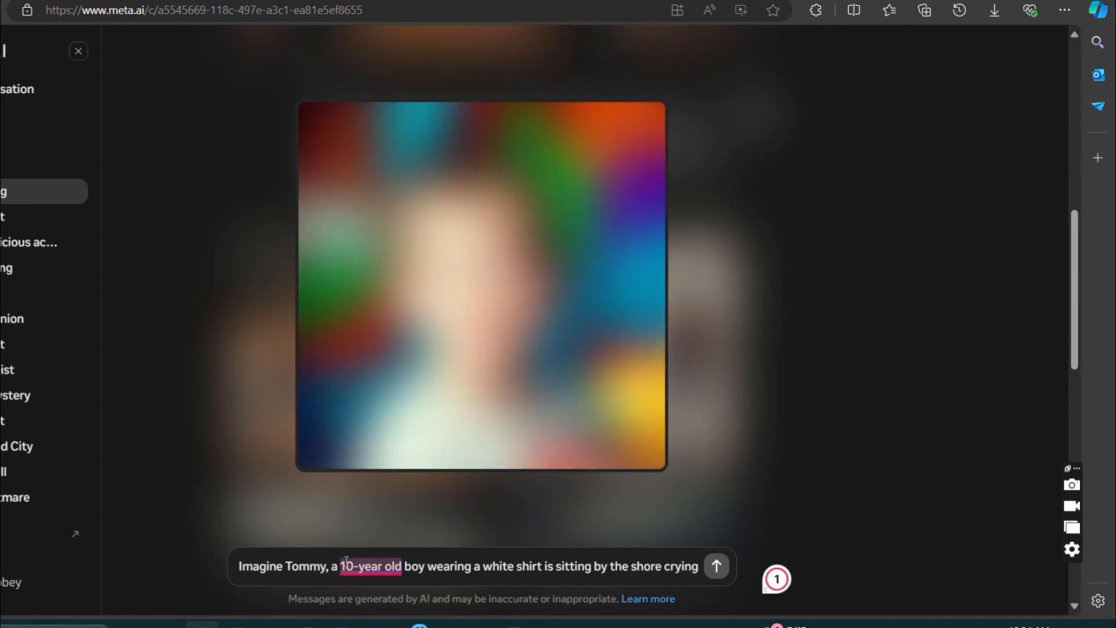
pyautogui.press('Return')
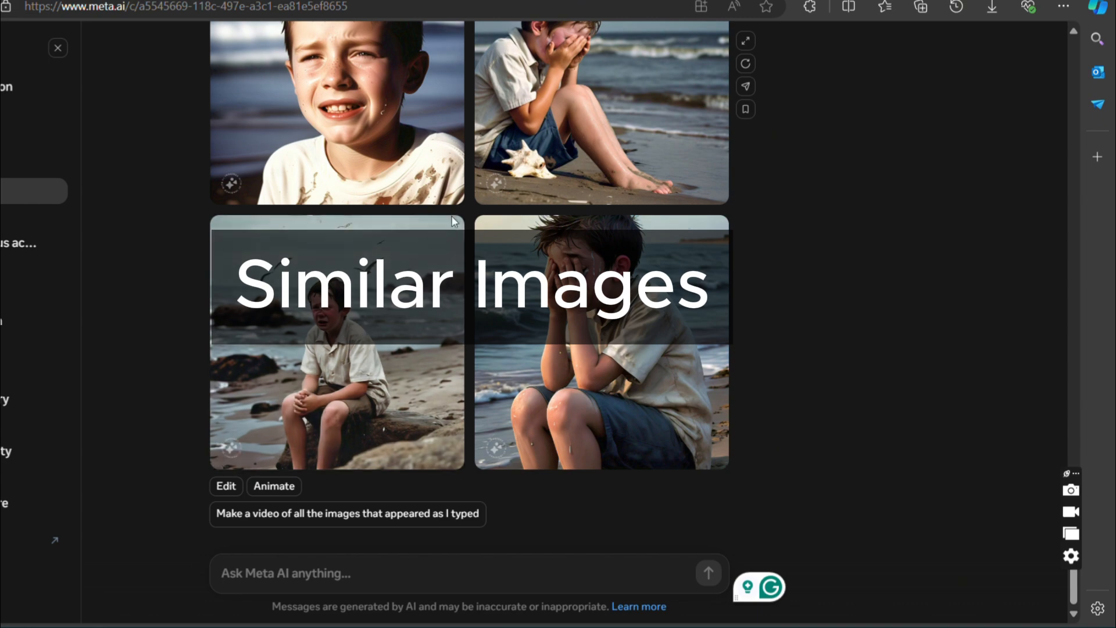
# - Download the generated image of Tommy crying on a rocky shore with seagulls, and review the other three images
pyautogui.click(448, 237)
pyautogui.click(420, 279)
pyautogui.scroll(3, 490, 282)
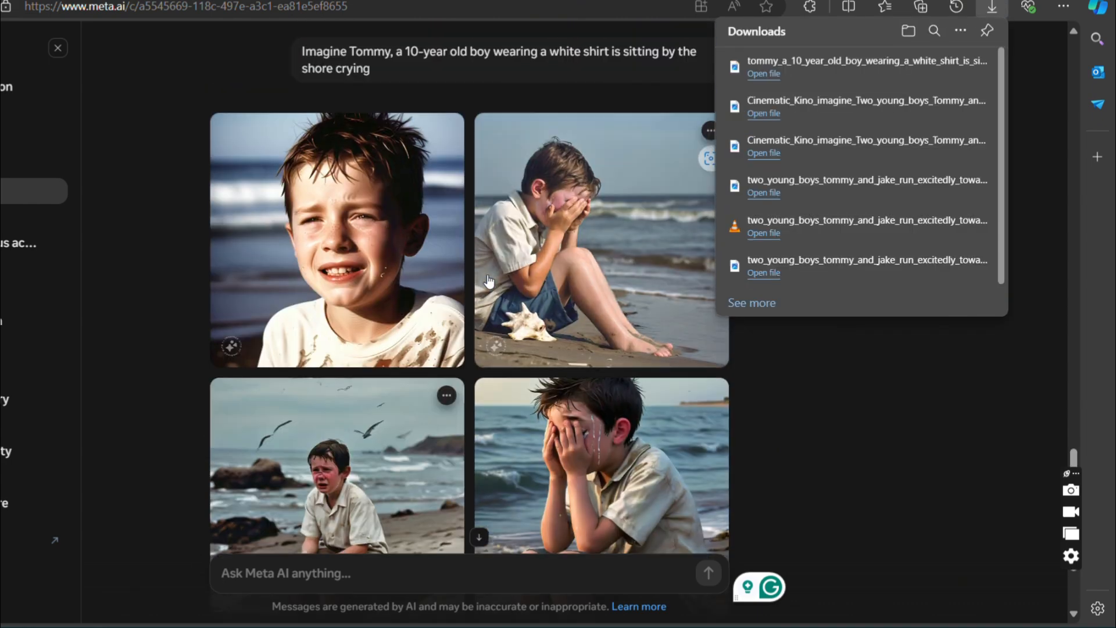
pyautogui.scroll(-3, 489, 282)
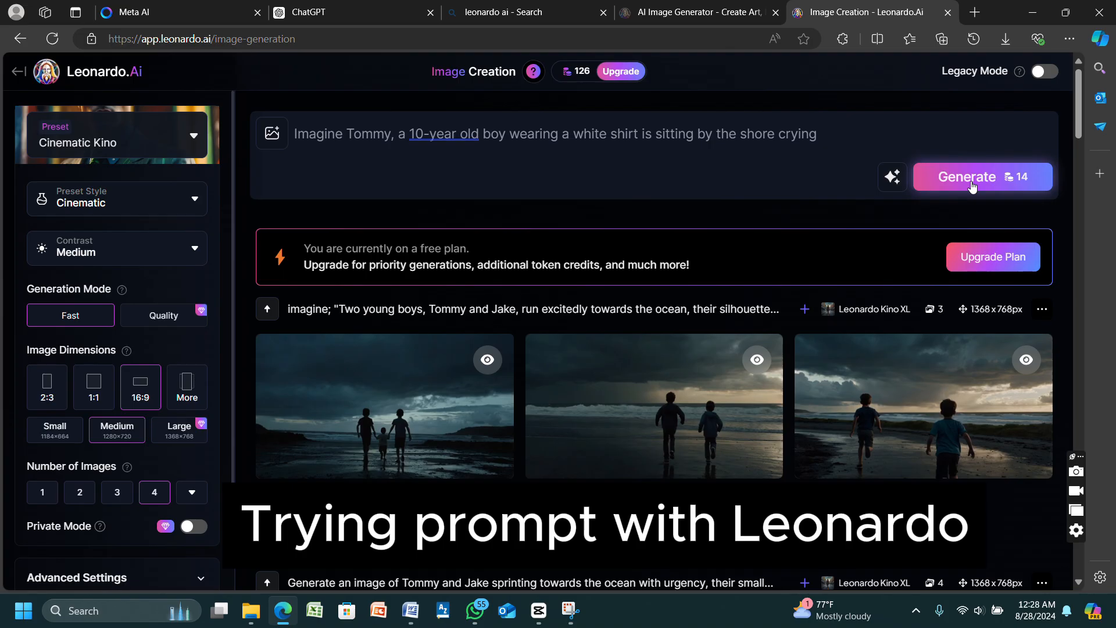
# - Switch to Leonardo.Ai's results for the same Tommy prompt and download the image of the boy facing forward on the pebble shore
pyautogui.click(971, 184)
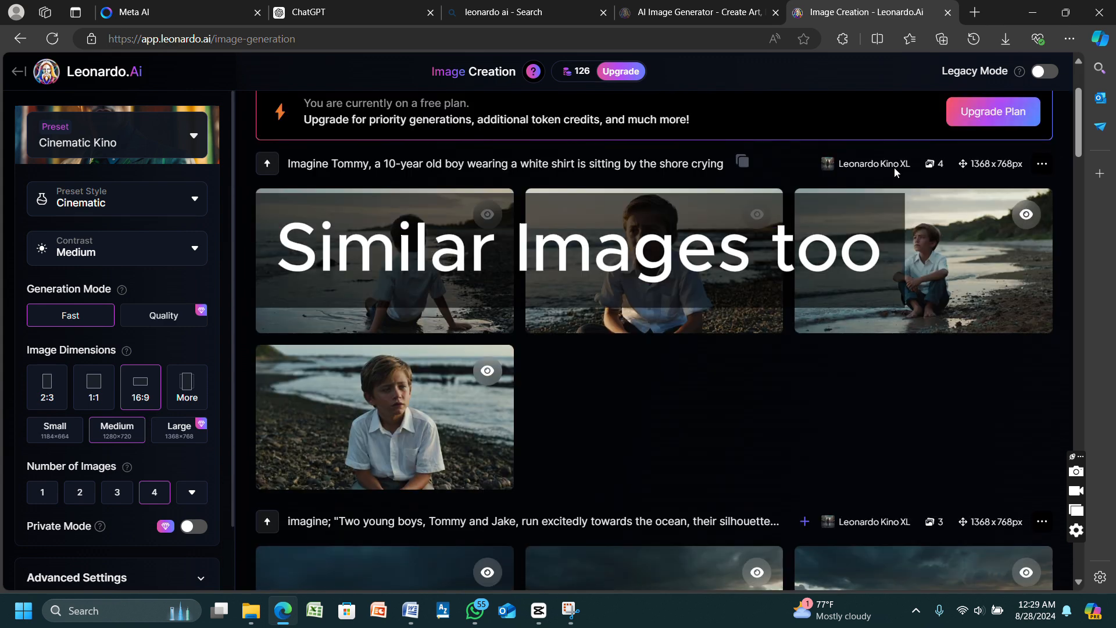
pyautogui.click(308, 463)
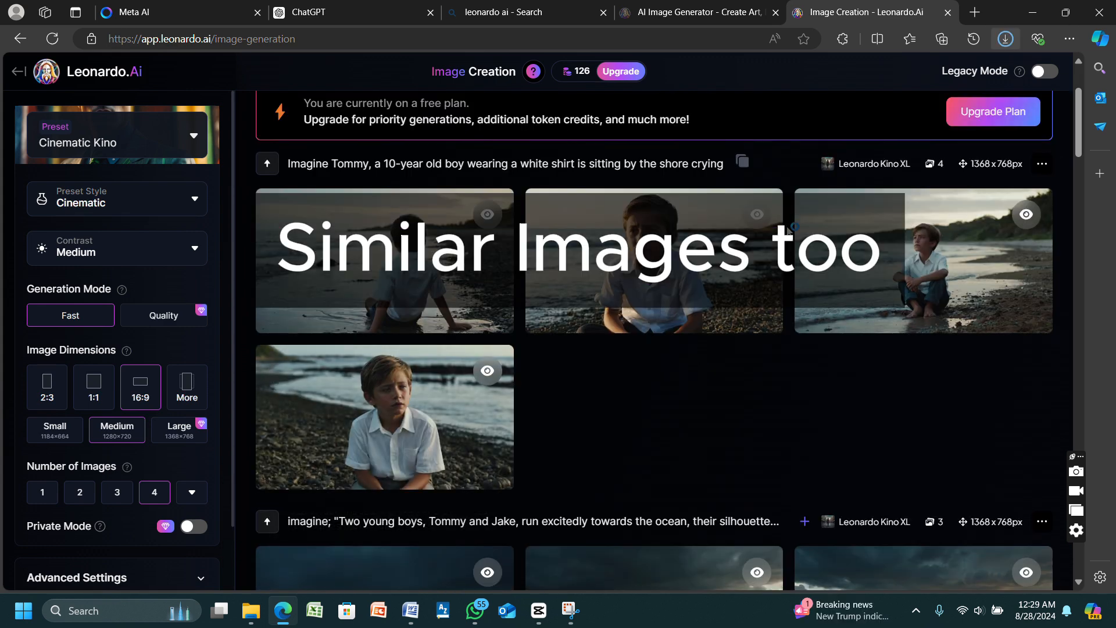
pyautogui.click(639, 439)
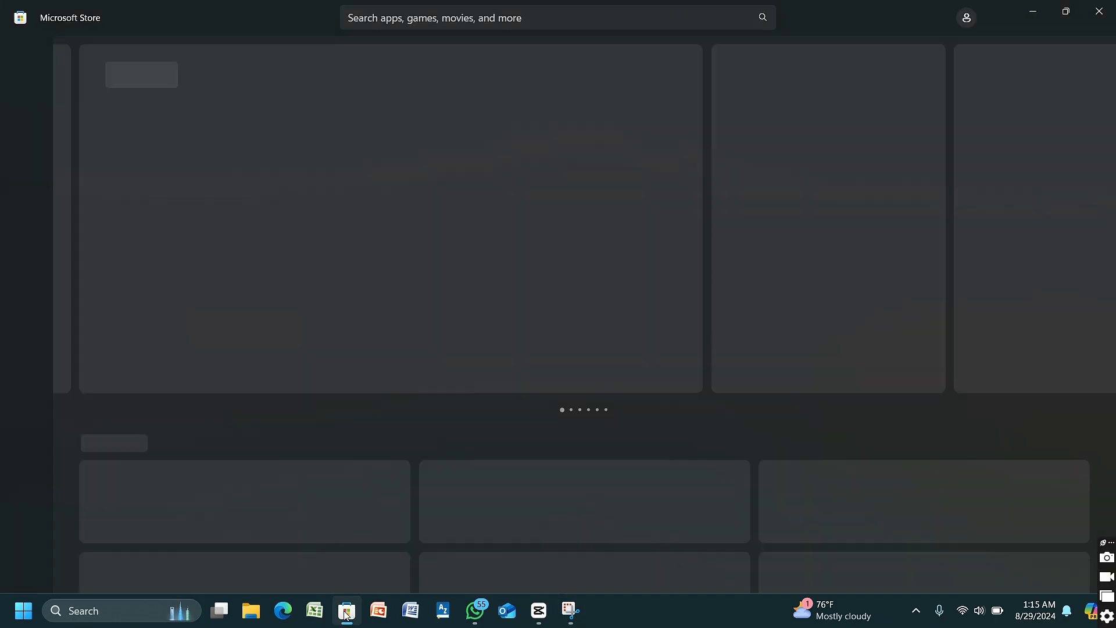
# - Search the Microsoft Store for "capcut" and open the CapCut app's page
pyautogui.click(395, 17)
pyautogui.write('capcut')
pyautogui.press('Return')
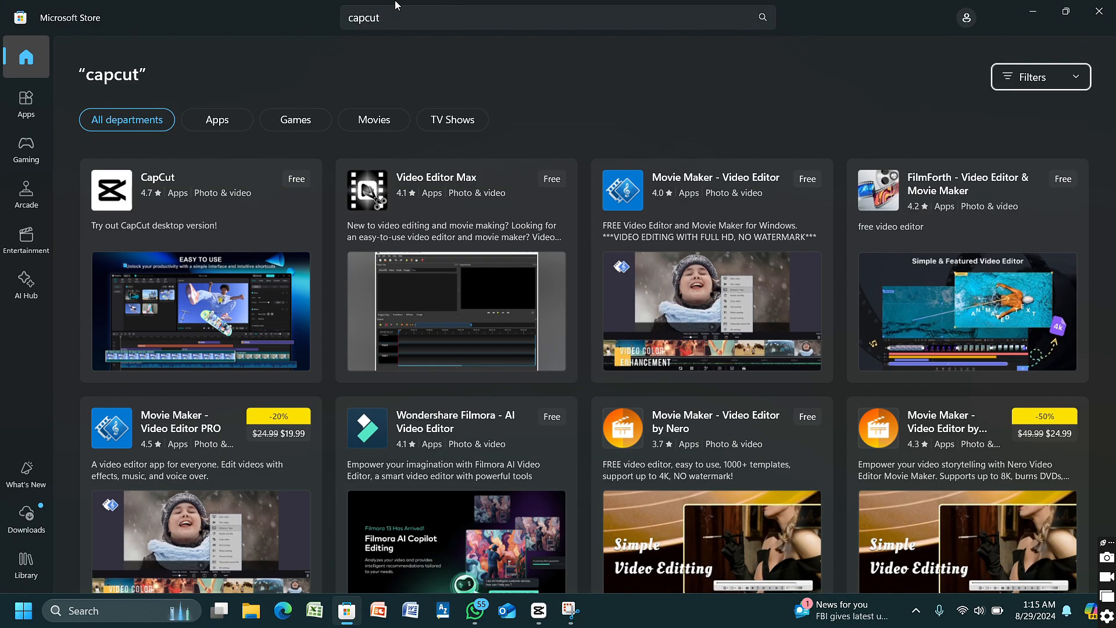
pyautogui.click(125, 200)
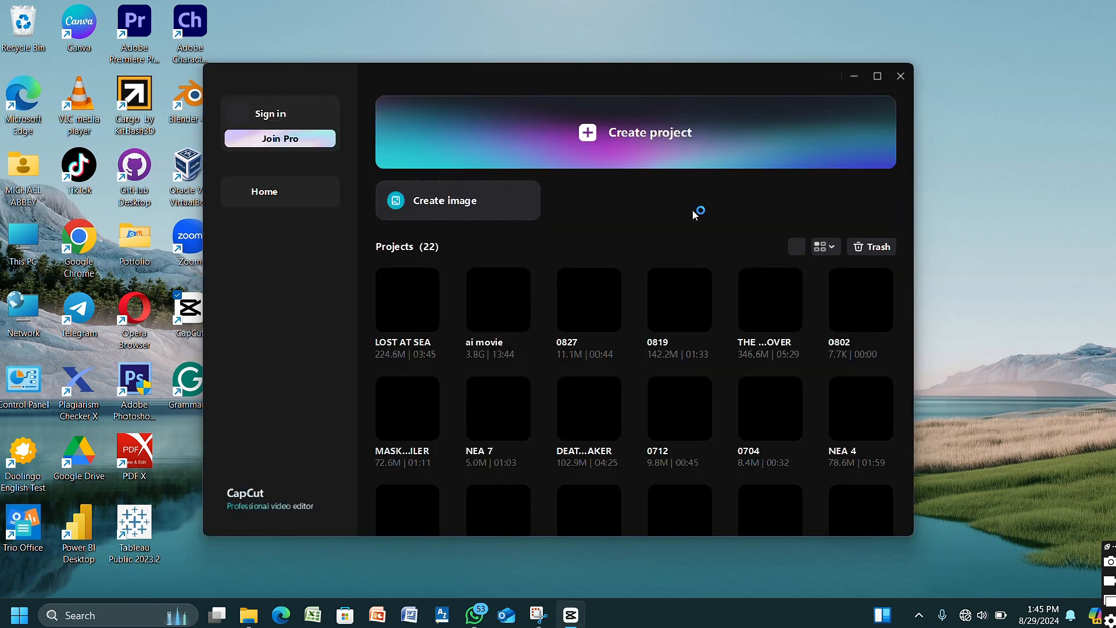
# - Create a new project in CapCut and start importing media
pyautogui.click(730, 139)
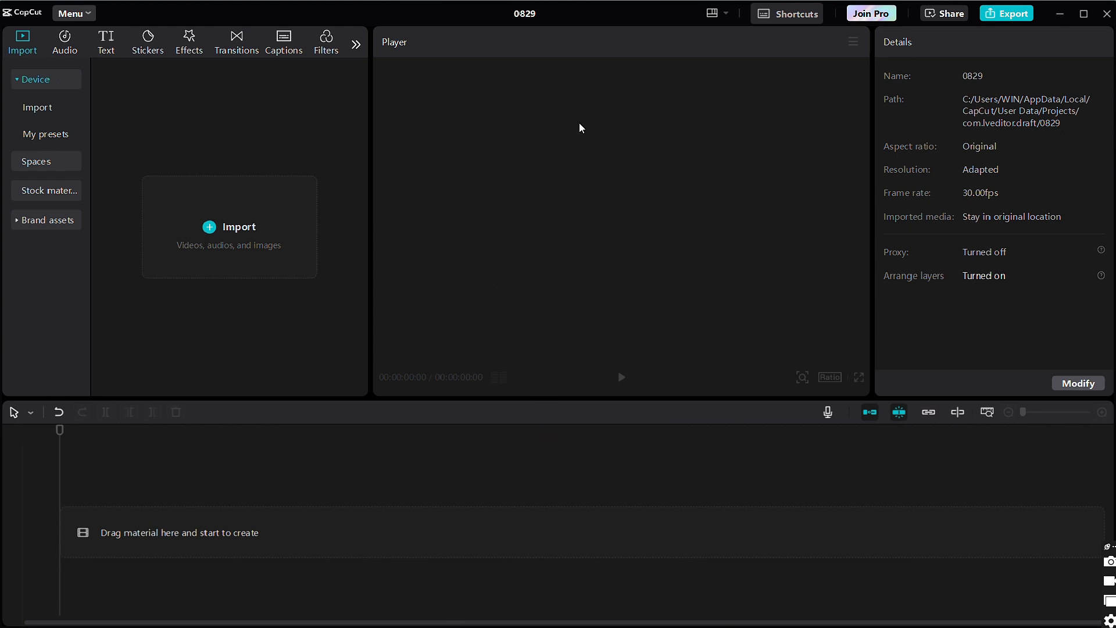
pyautogui.click(215, 218)
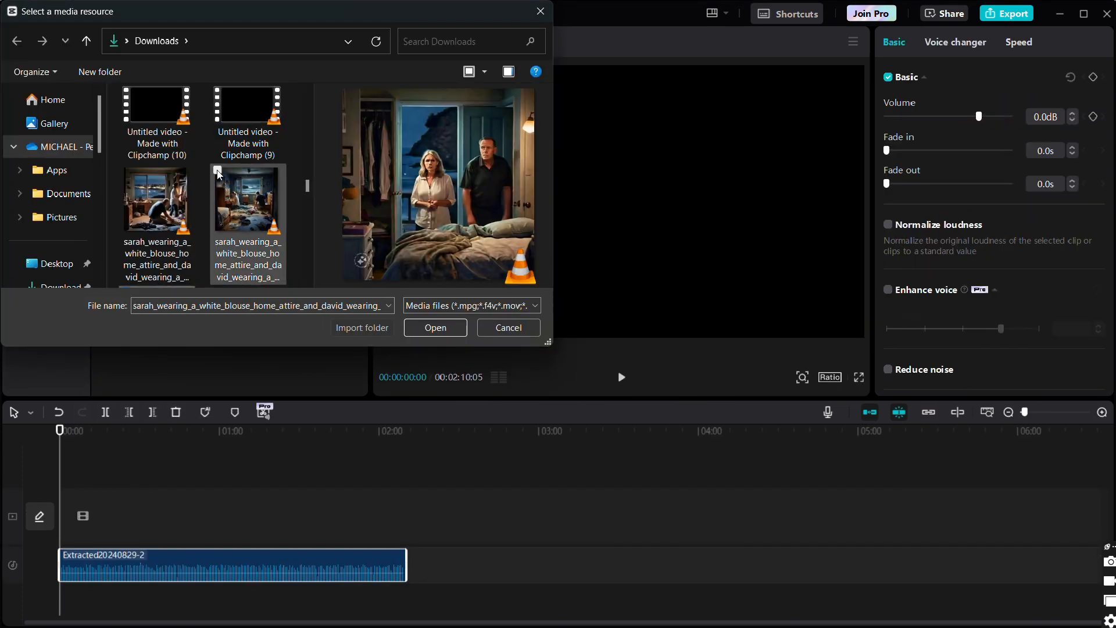
# - Select the Sarah and David home clips and the 201766 ocean clip from Downloads for import
pyautogui.click(218, 171)
pyautogui.click(126, 172)
pyautogui.click(307, 91)
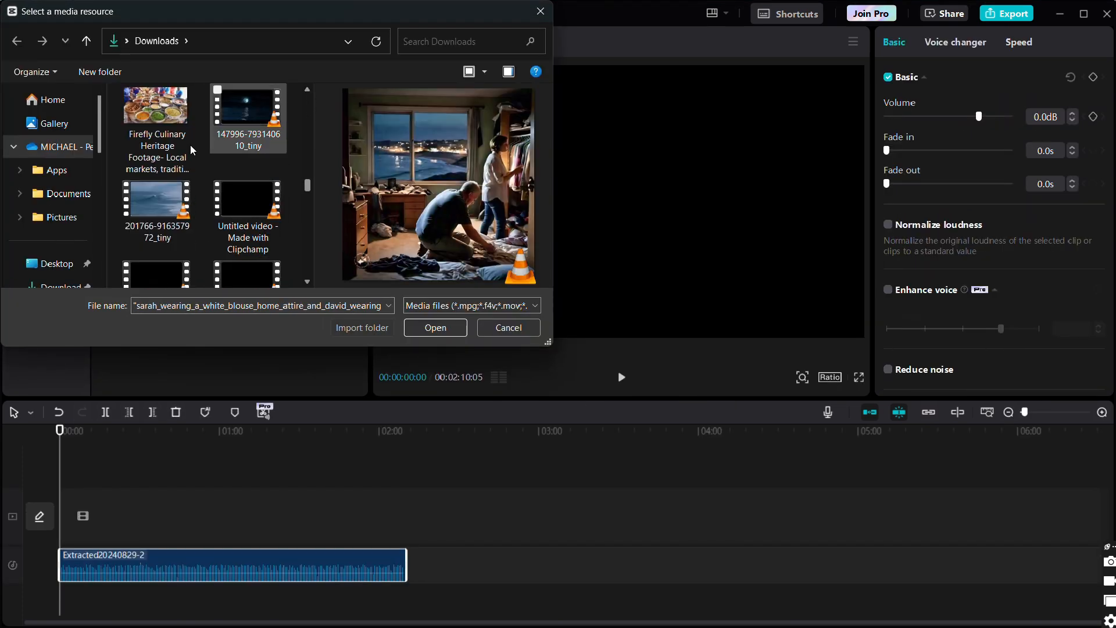
pyautogui.click(127, 184)
pyautogui.click(307, 90)
pyautogui.click(307, 282)
pyautogui.click(218, 201)
pyautogui.scroll(3, 311, 151)
# - Add the clips of David and Sarah running towards the beach with worried expressions to the import selection
pyautogui.click(128, 210)
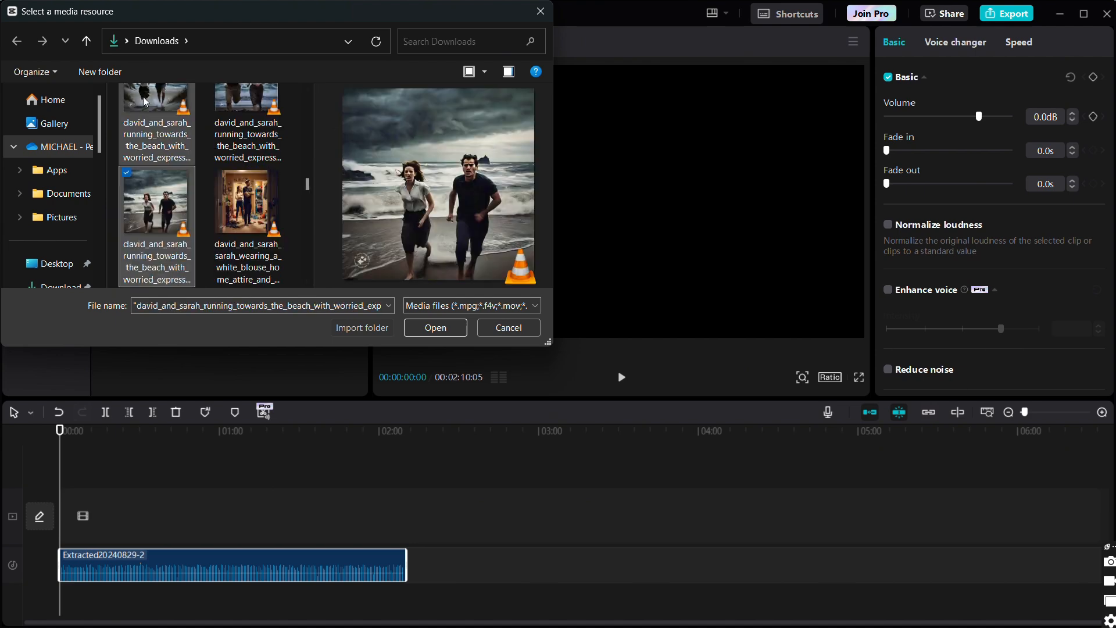
pyautogui.scroll(2, 308, 151)
pyautogui.click(128, 92)
pyautogui.click(127, 210)
pyautogui.click(218, 172)
pyautogui.click(306, 91)
pyautogui.click(307, 90)
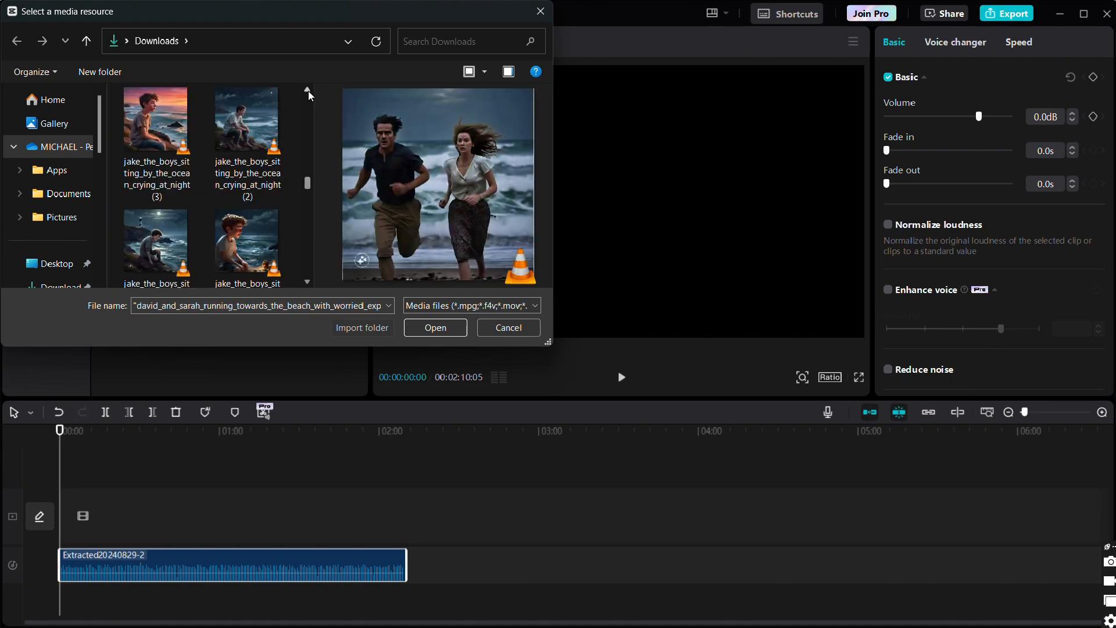
# - Add the clips of Jake sitting by the ocean crying at night, alone and with Sarah, to the import selection
pyautogui.click(127, 92)
pyautogui.click(127, 91)
pyautogui.click(218, 91)
pyautogui.click(307, 91)
pyautogui.click(218, 172)
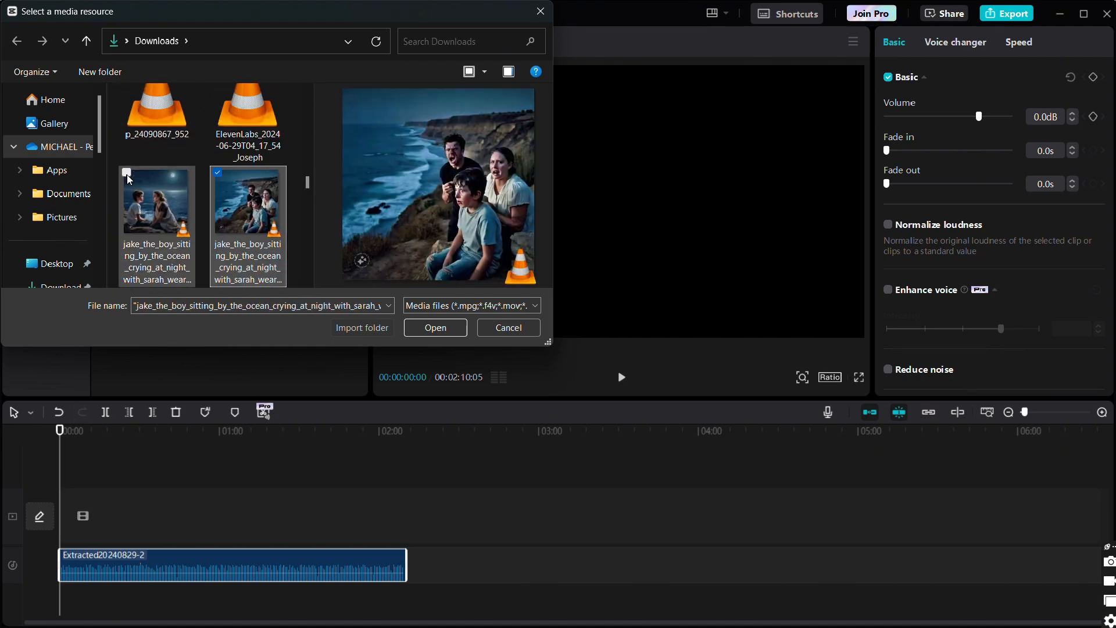
pyautogui.click(127, 172)
pyautogui.click(307, 91)
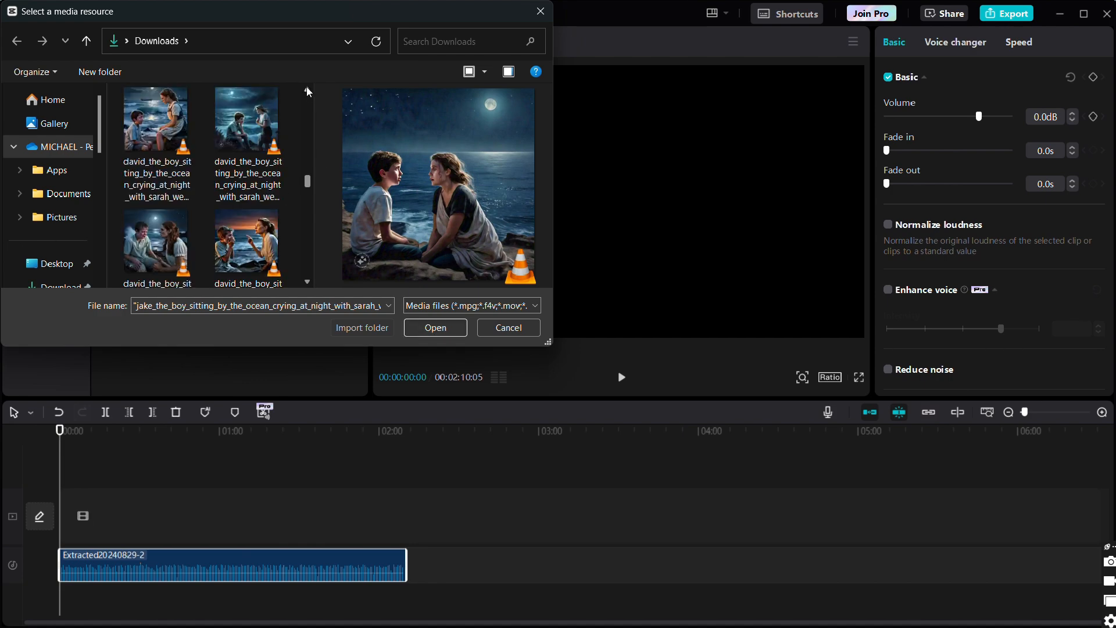
# - Add two more story clips to the selection and import all the selected files into the 0829 project
pyautogui.click(307, 91)
pyautogui.click(127, 172)
pyautogui.click(218, 172)
pyautogui.click(426, 332)
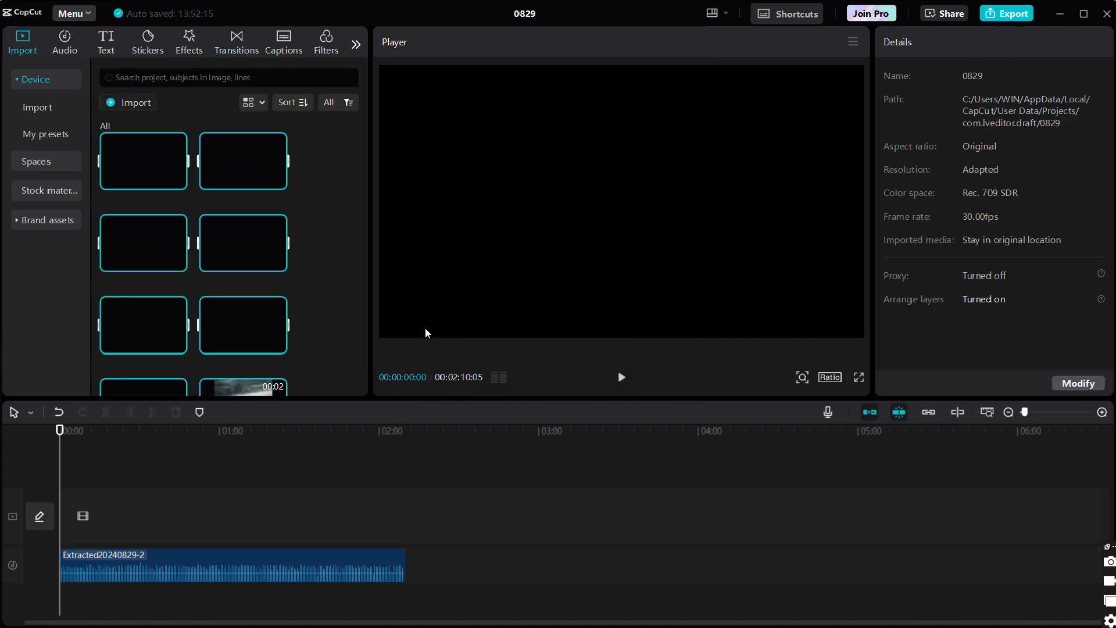
pyautogui.moveTo(370, 292); pyautogui.dragTo(398, 292)
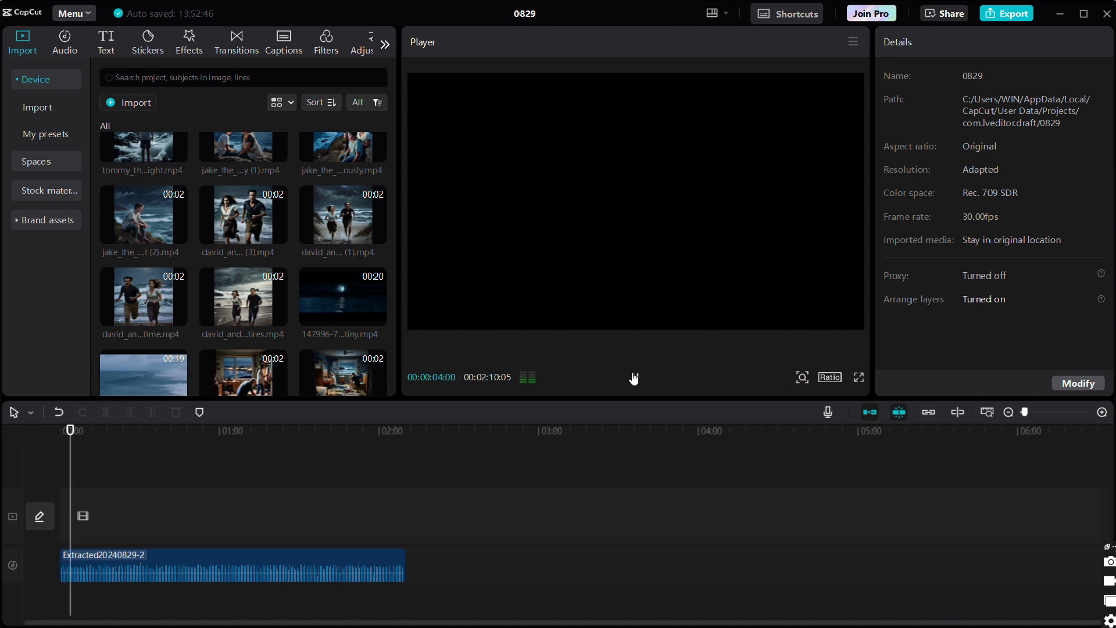
# - Split the voiceover at 4 seconds and shift the remainder later to leave a short pause
pyautogui.click(152, 564)
pyautogui.click(105, 412)
pyautogui.moveTo(179, 561); pyautogui.dragTo(190, 562)
pyautogui.click(61, 489)
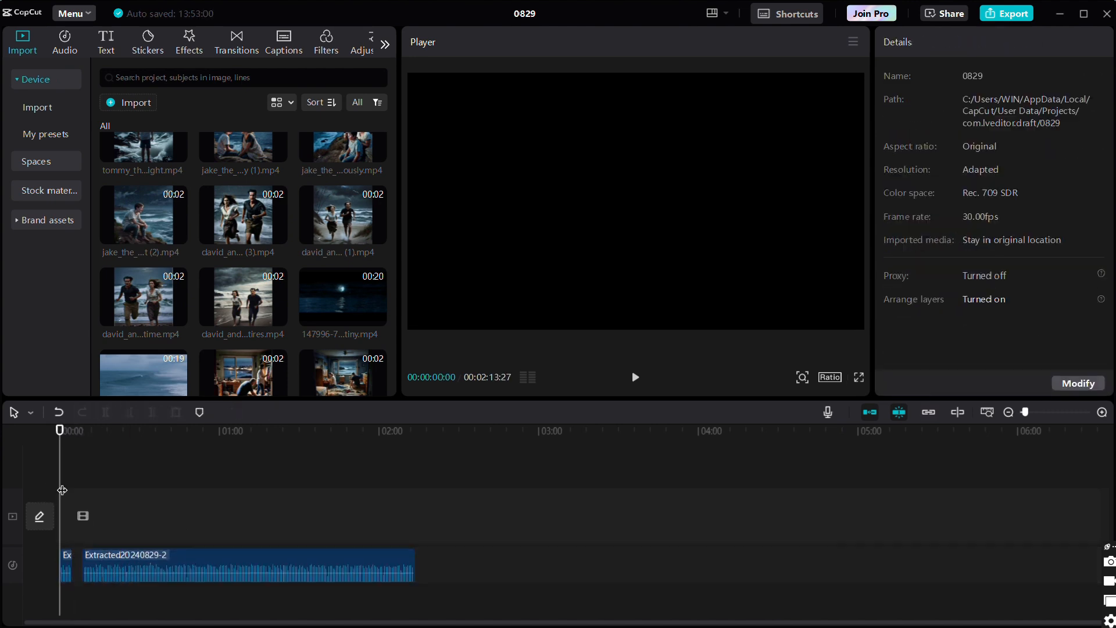
# - Place the 147996 moonlit ocean clip at the start of the timeline and speed it up to 2.7x
pyautogui.click(377, 318)
pyautogui.click(941, 42)
pyautogui.moveTo(915, 134); pyautogui.dragTo(946, 135)
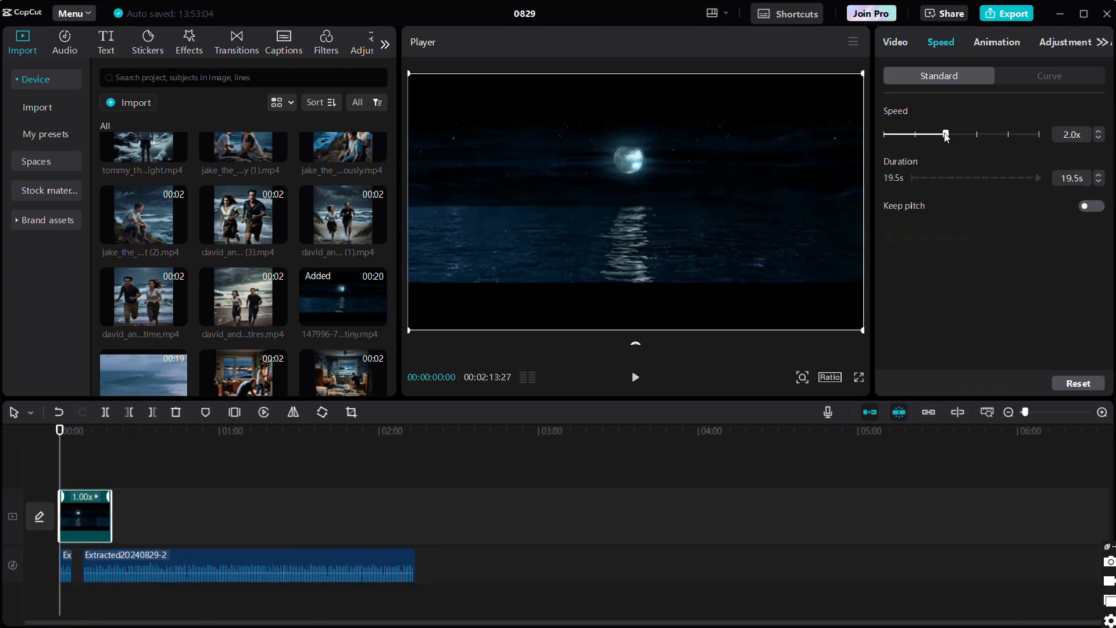
pyautogui.click(635, 376)
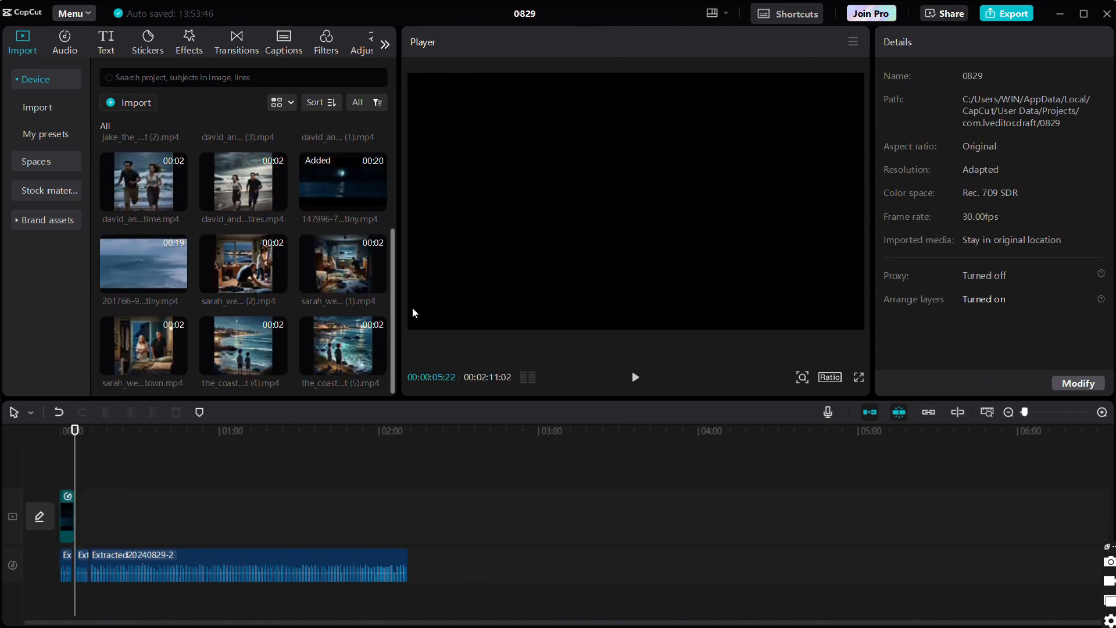
# - Add the clip of the couple standing by the bed after the ocean clip and scale it to 175%
pyautogui.click(177, 366)
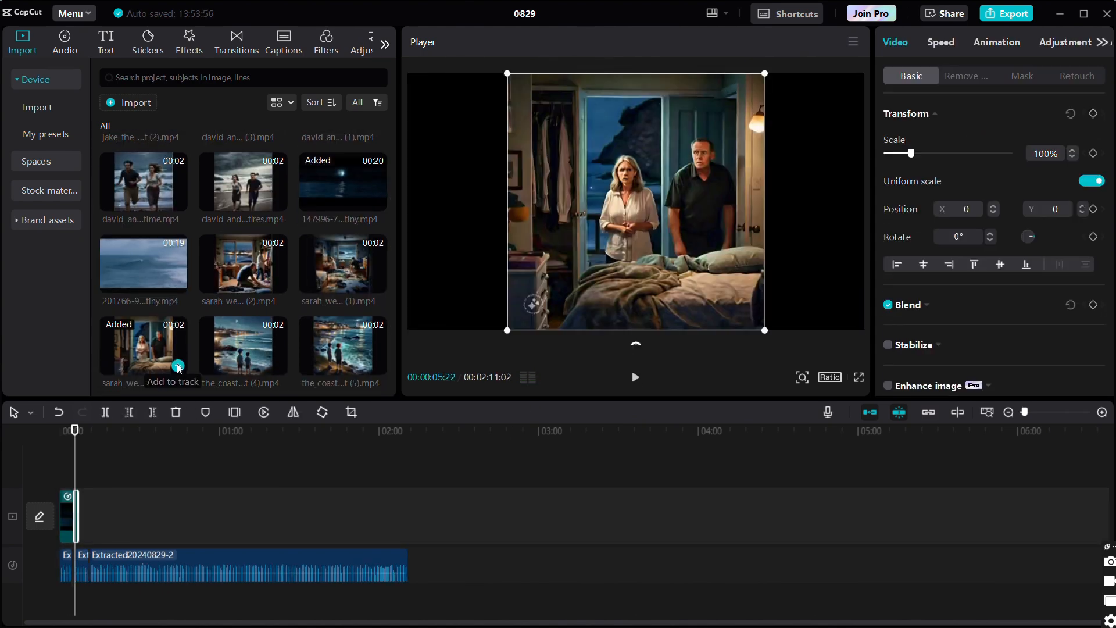
pyautogui.click(1101, 412)
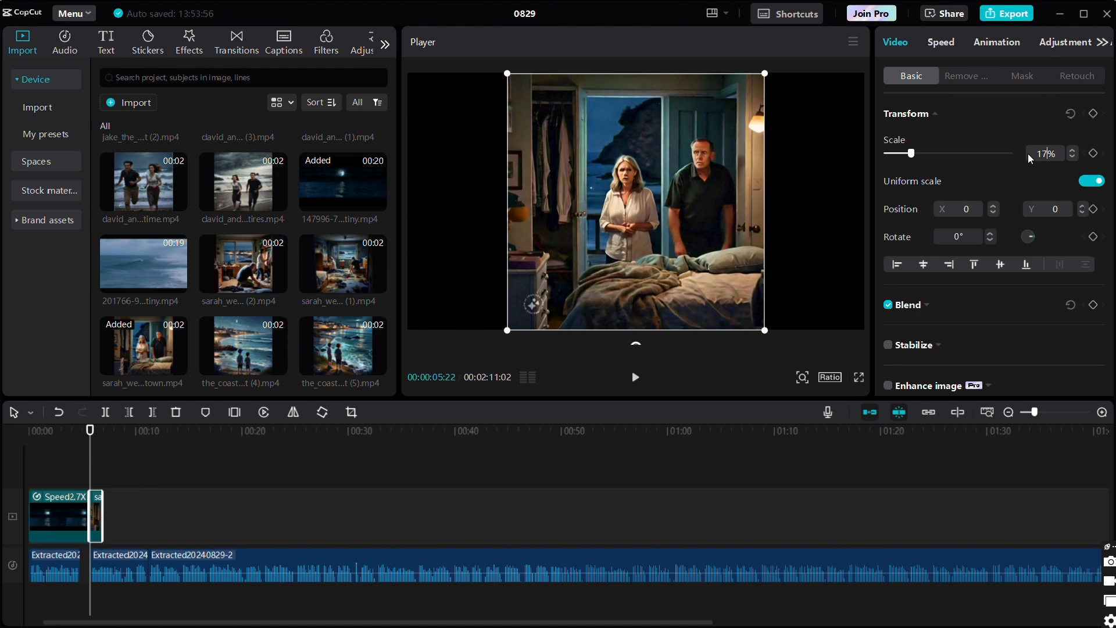
pyautogui.press('Return')
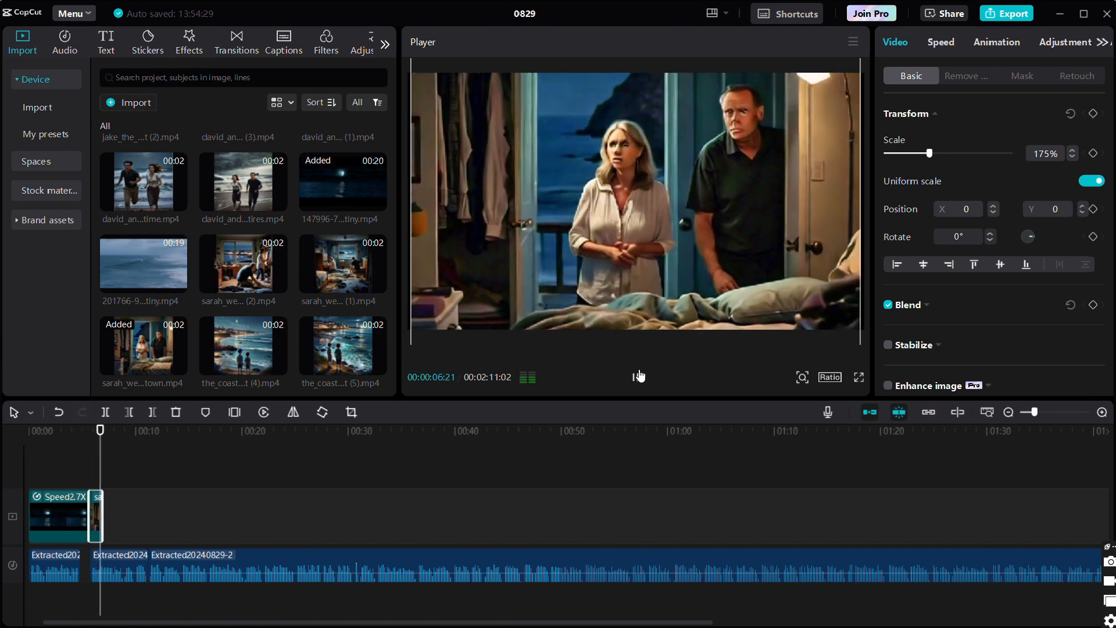
pyautogui.click(638, 376)
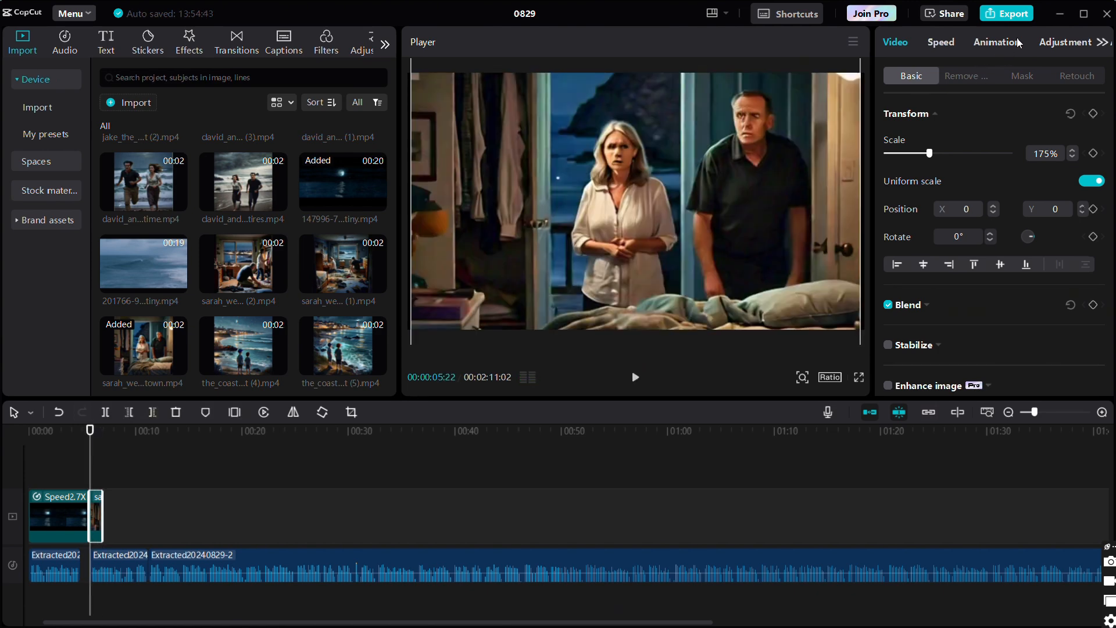
# - Slow the bedside couple clip to 0.6x with Smooth slow-mo set to Optical flow, and preview it
pyautogui.click(949, 47)
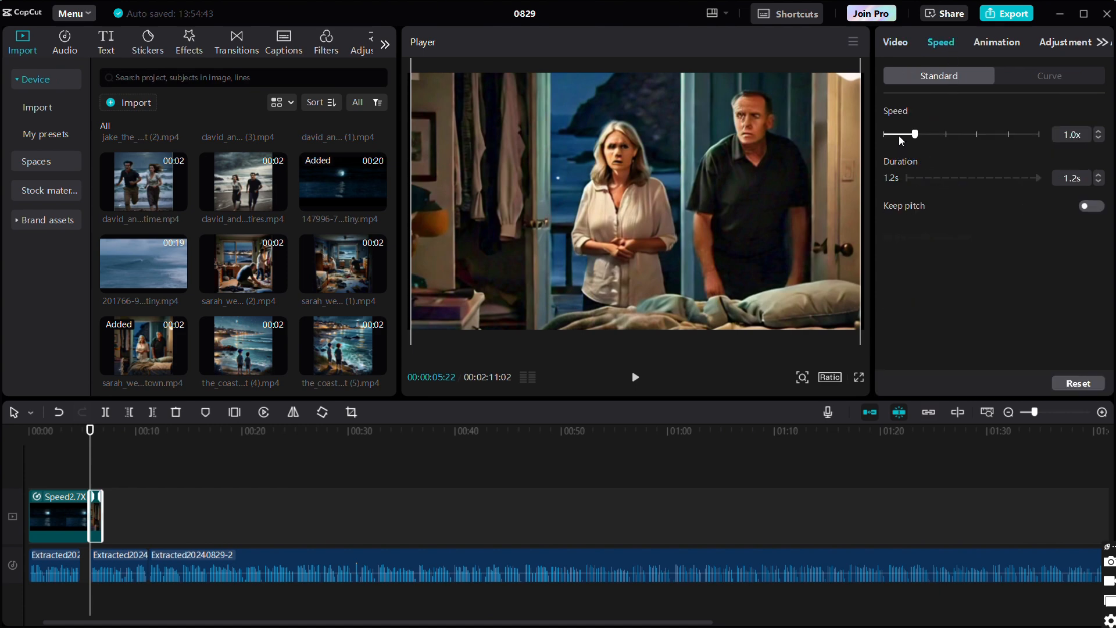
pyautogui.moveTo(900, 135); pyautogui.dragTo(901, 134)
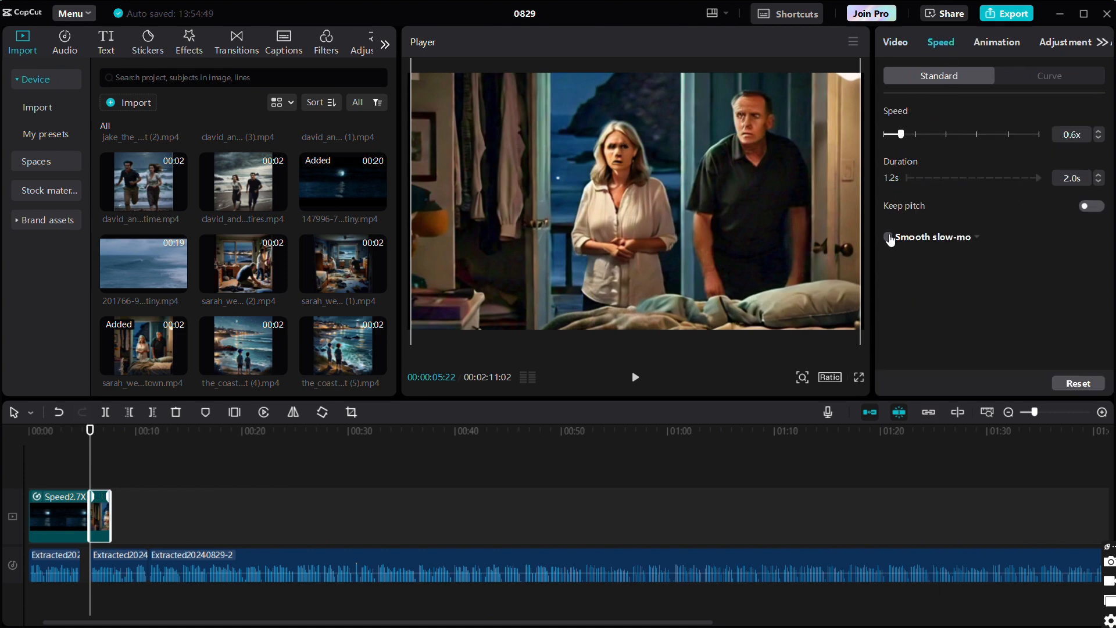
pyautogui.click(889, 237)
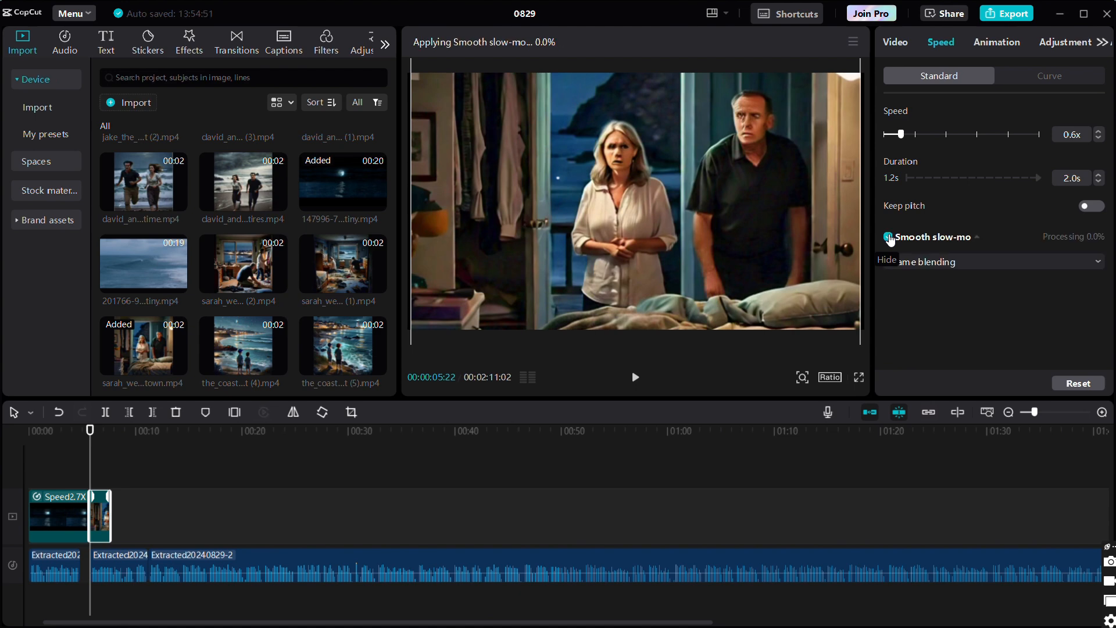
pyautogui.click(950, 263)
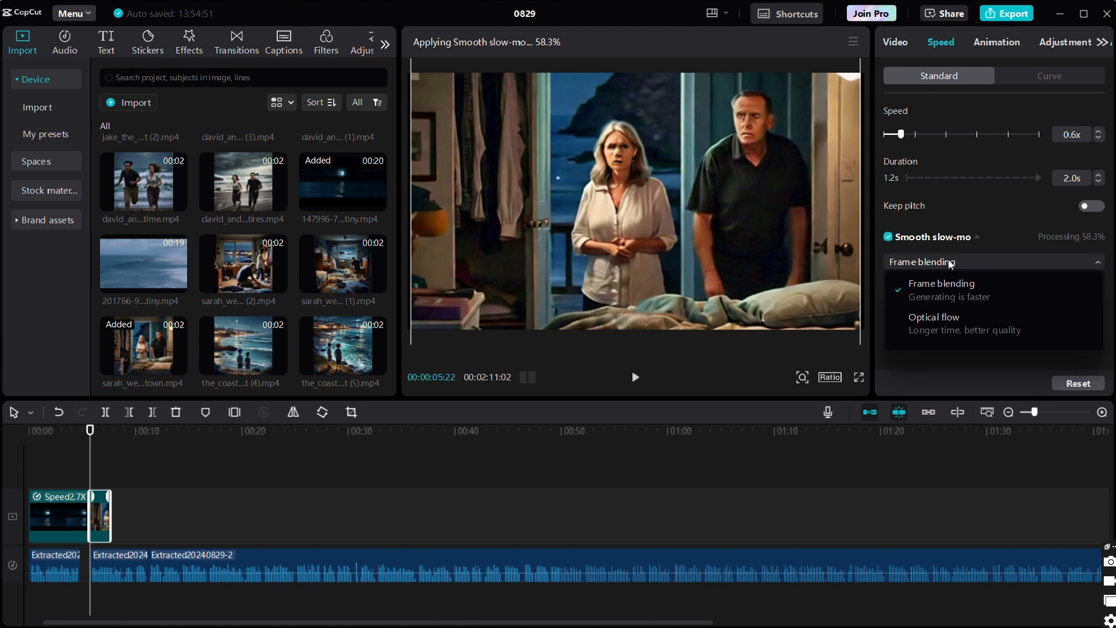
pyautogui.click(943, 329)
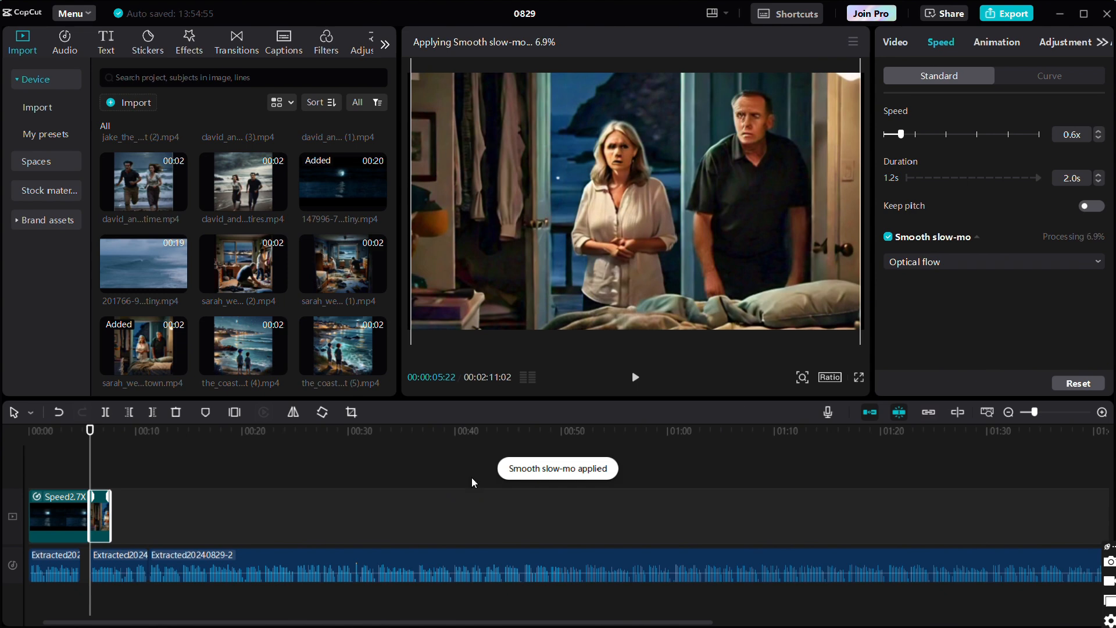
pyautogui.click(635, 377)
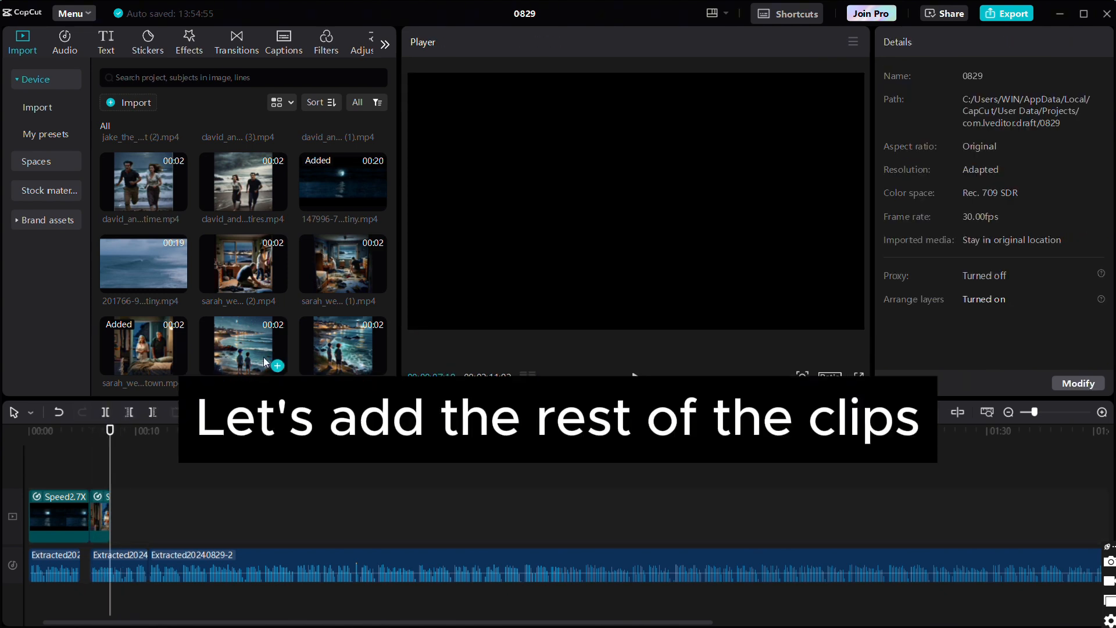
# - Append the two clips of the couple searching the bedroom to the end of the video track
pyautogui.click(278, 284)
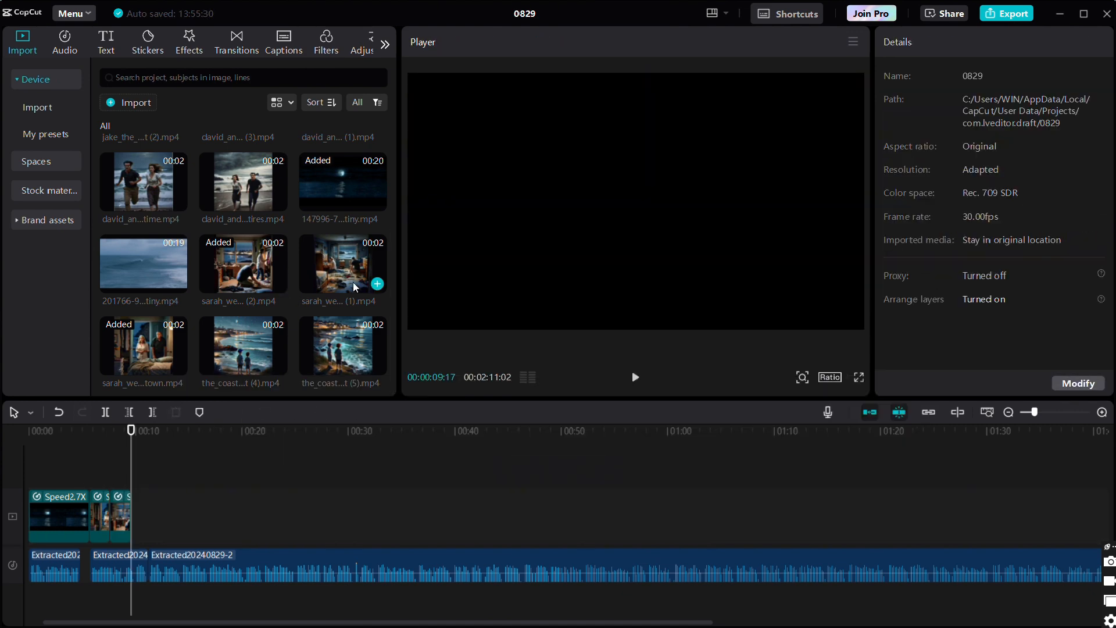
pyautogui.click(378, 283)
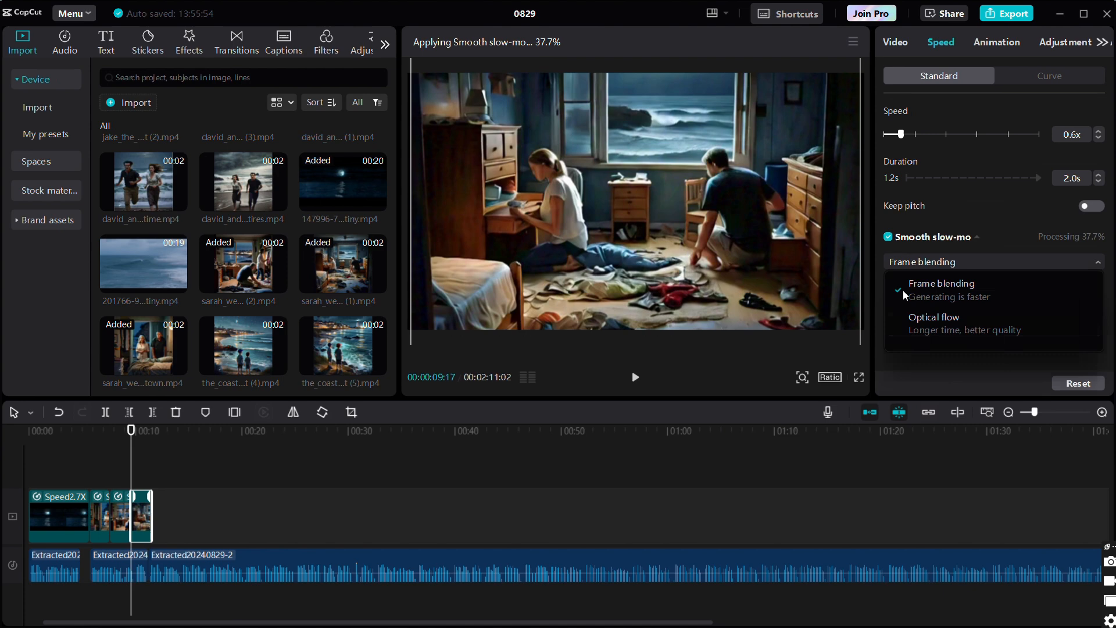
# - Shift the last voiceover segment slightly later to leave a pause before it, and preview the sequence
pyautogui.click(266, 552)
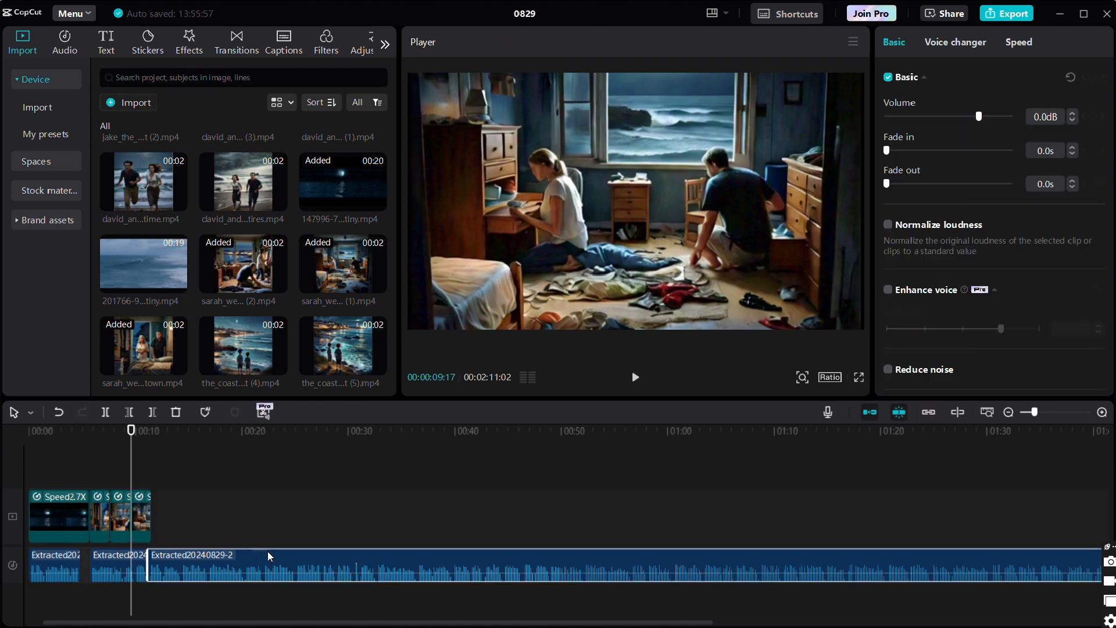
pyautogui.click(90, 482)
pyautogui.click(635, 377)
pyautogui.click(635, 377)
pyautogui.click(148, 485)
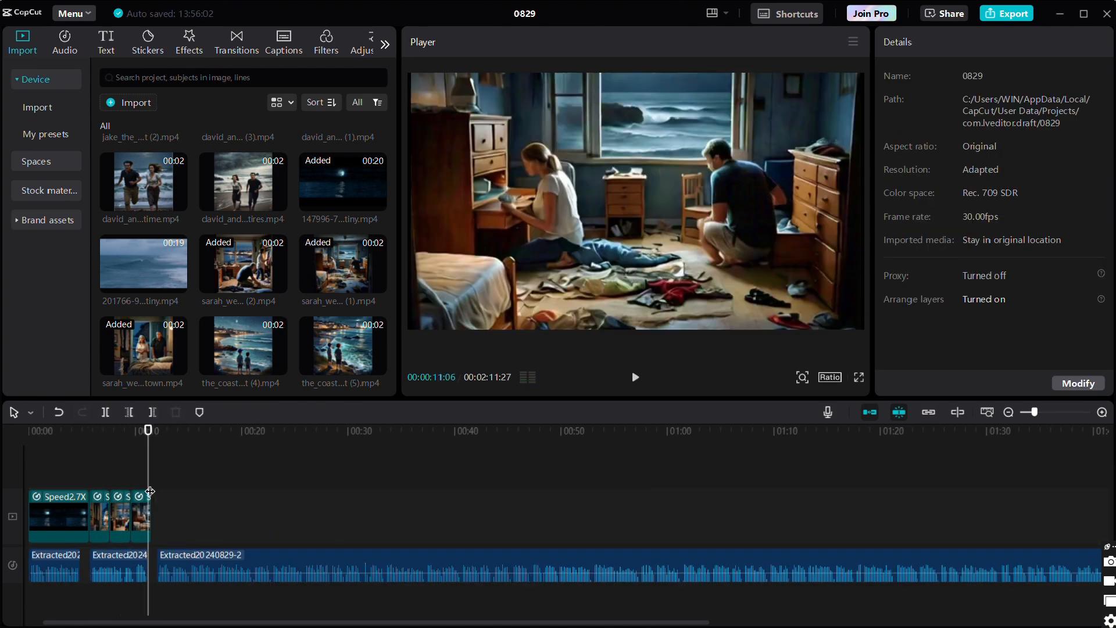
# - Set the three bedroom clips of the couple to 0.5x speed
pyautogui.moveTo(99, 480); pyautogui.dragTo(146, 514)
pyautogui.click(940, 41)
pyautogui.click(898, 134)
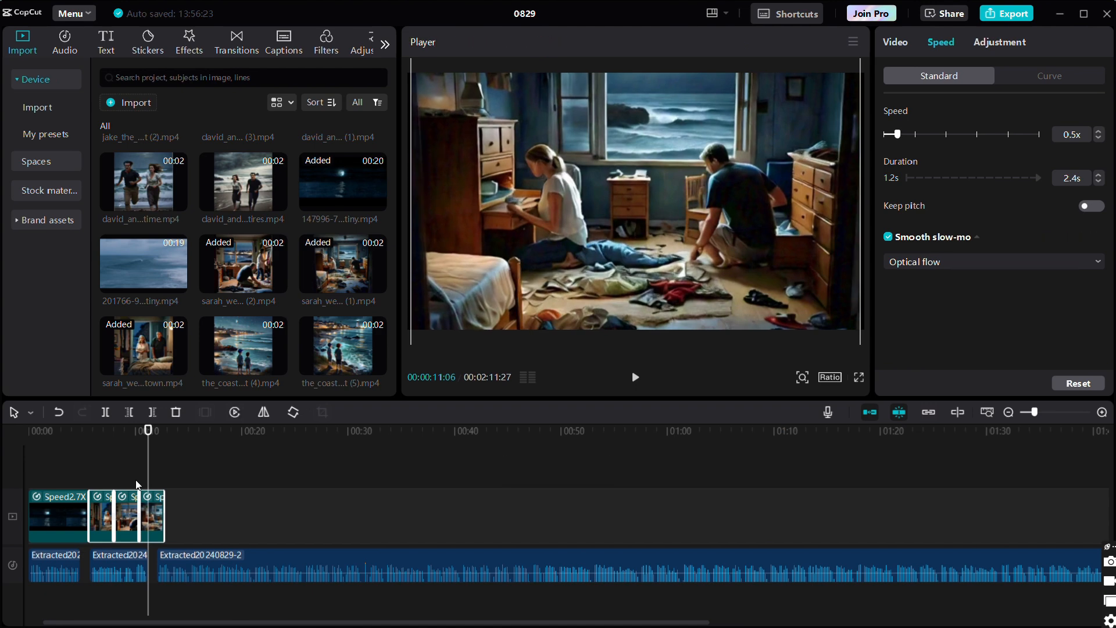
# - Move the last voiceover segment back against the preceding one and play back the narration around it
pyautogui.click(634, 378)
pyautogui.click(414, 560)
pyautogui.moveTo(415, 561)
pyautogui.mouseDown()
pyautogui.moveTo(426, 562)
pyautogui.moveTo(410, 563)
pyautogui.mouseUp()
pyautogui.click(175, 468)
pyautogui.click(636, 379)
pyautogui.click(176, 468)
pyautogui.click(637, 378)
pyautogui.click(636, 378)
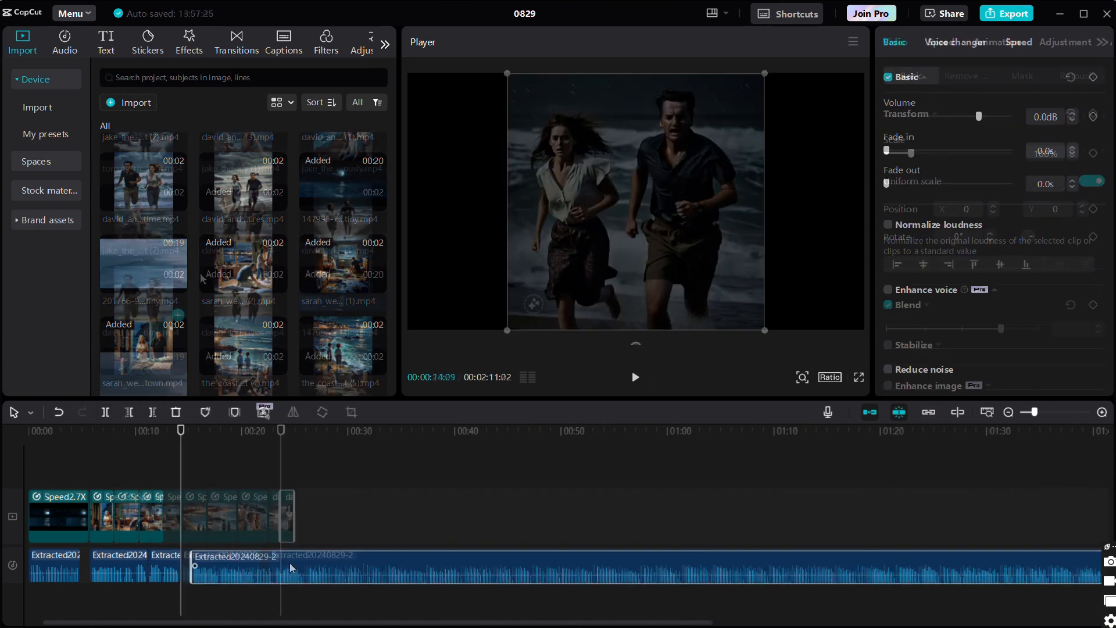
# - Slow down the three clips of the couple running on the beach with Smooth slow-mo set to Optical flow
pyautogui.click(290, 513)
pyautogui.moveTo(332, 472); pyautogui.dragTo(276, 516)
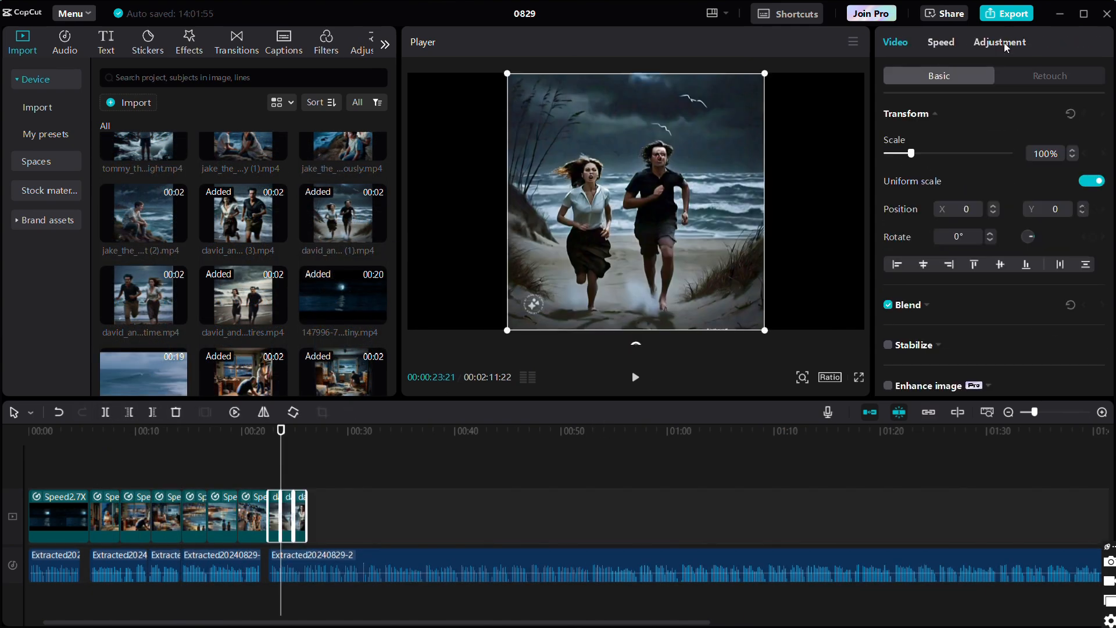
pyautogui.click(940, 43)
pyautogui.moveTo(910, 132); pyautogui.dragTo(903, 133)
pyautogui.click(888, 237)
pyautogui.click(914, 261)
pyautogui.click(914, 317)
# - Scale the three running clips to 175% and adjust their vertical framing in the preview
pyautogui.click(895, 42)
pyautogui.click(1050, 153)
pyautogui.write('175')
pyautogui.press('Return')
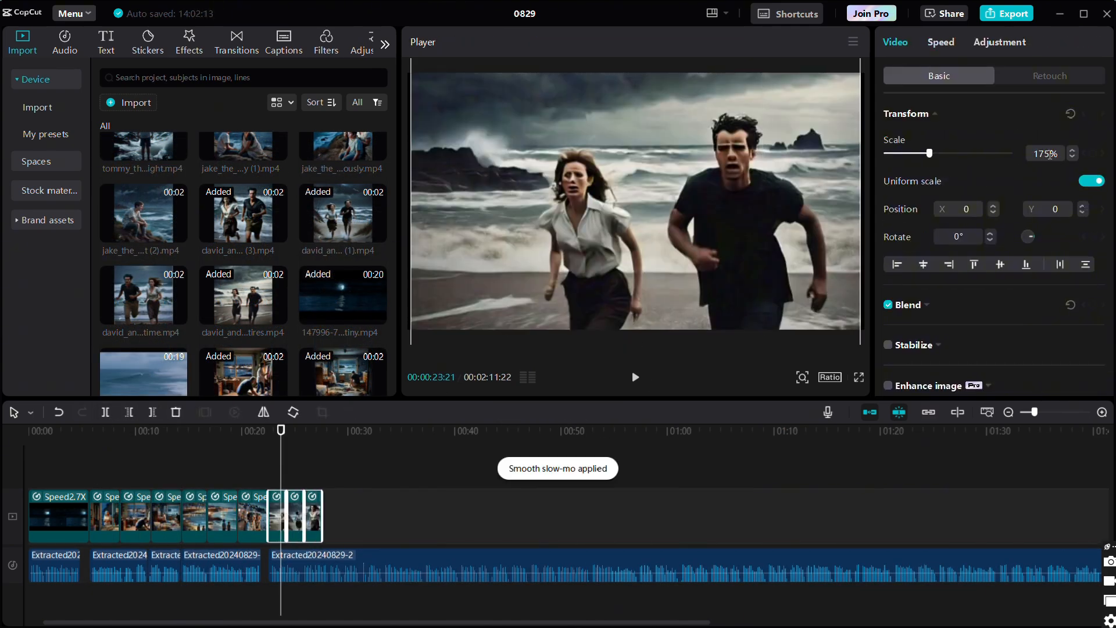
pyautogui.moveTo(669, 233); pyautogui.dragTo(668, 224)
# - Set Sharpen to 23 on all clips after the opening ocean shot and preview the result
pyautogui.click(260, 474)
pyautogui.moveTo(335, 472); pyautogui.dragTo(104, 516)
pyautogui.click(1000, 43)
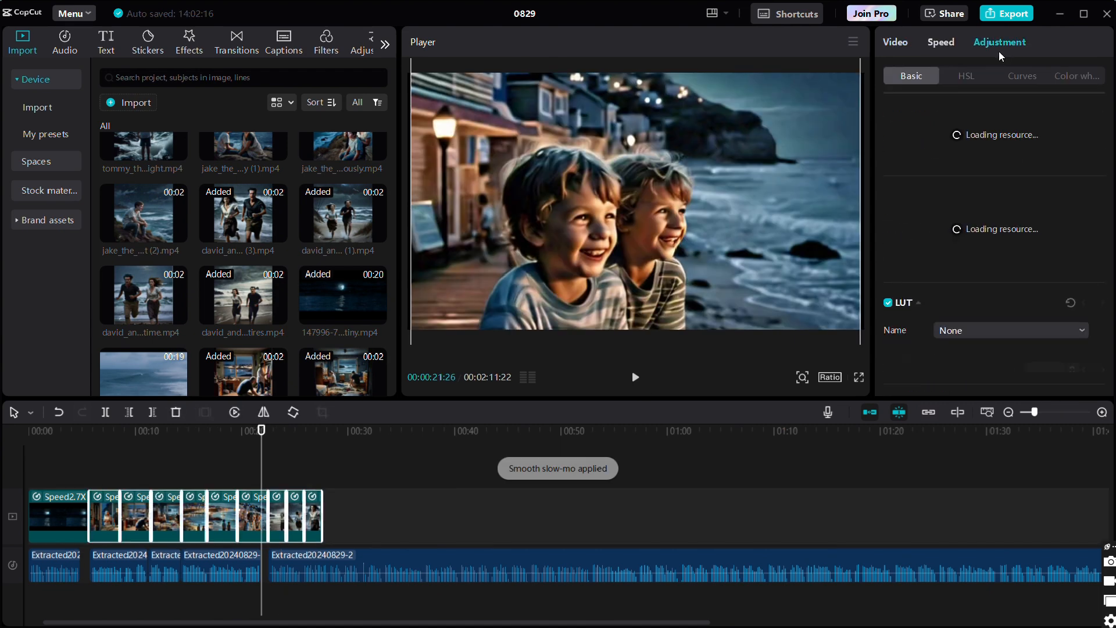
pyautogui.scroll(-10, 941, 250)
pyautogui.moveTo(886, 253); pyautogui.dragTo(927, 253)
pyautogui.click(638, 378)
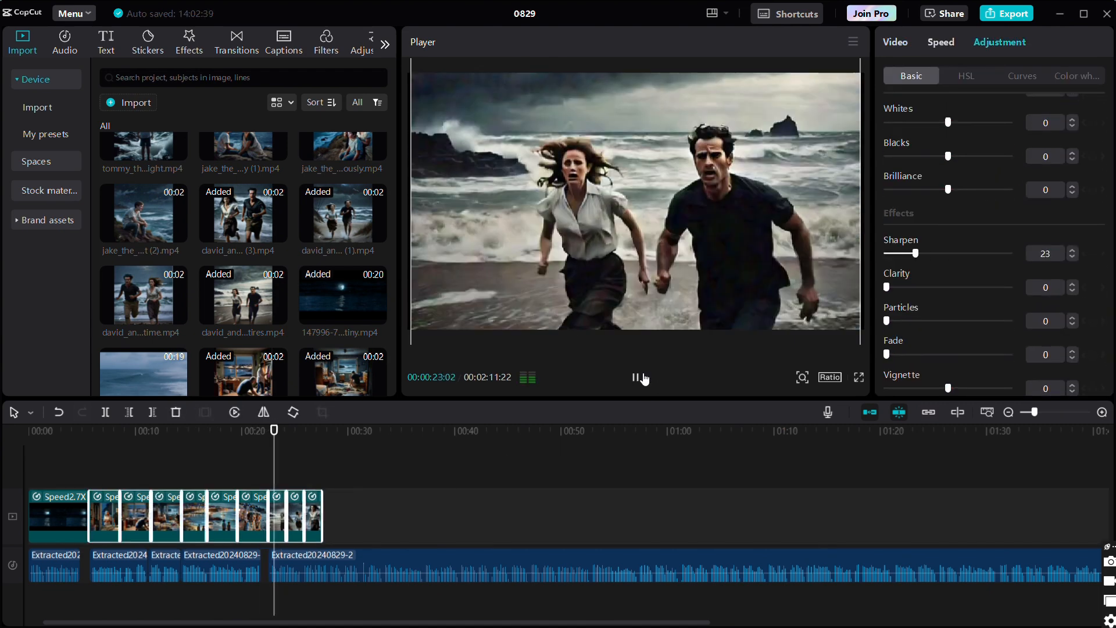
# - Add the 201766 ocean wave clip right after the running clips and speed it up to shorten it
pyautogui.click(635, 377)
pyautogui.moveTo(325, 430); pyautogui.dragTo(322, 430)
pyautogui.click(177, 393)
pyautogui.click(929, 42)
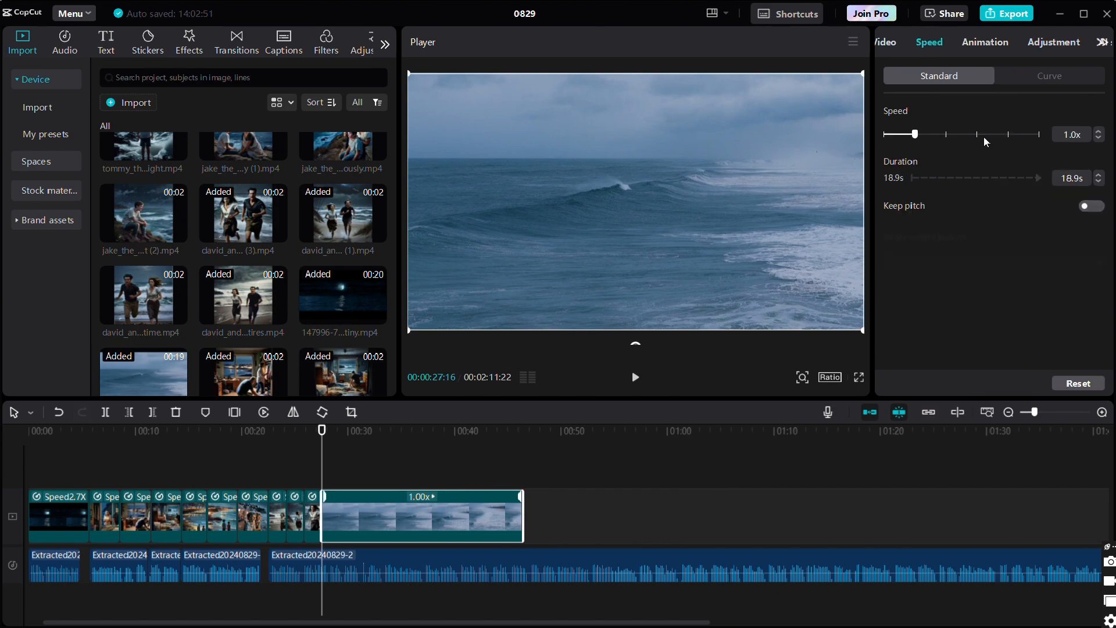
pyautogui.click(992, 135)
# - Set the three running clips to 0.6x speed and shift their picture down in the frame
pyautogui.moveTo(274, 480); pyautogui.dragTo(314, 513)
pyautogui.click(940, 42)
pyautogui.click(900, 134)
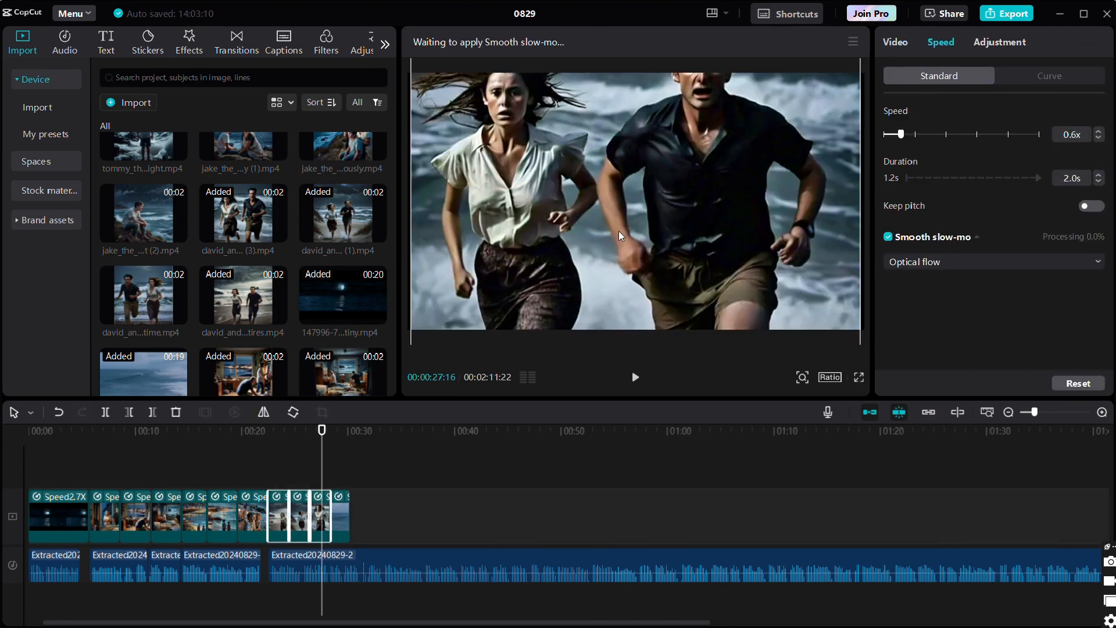
pyautogui.moveTo(620, 154); pyautogui.dragTo(620, 190)
# - Preview the running sequence against the voiceover, up to the end of the ocean wave clip
pyautogui.click(256, 468)
pyautogui.click(637, 381)
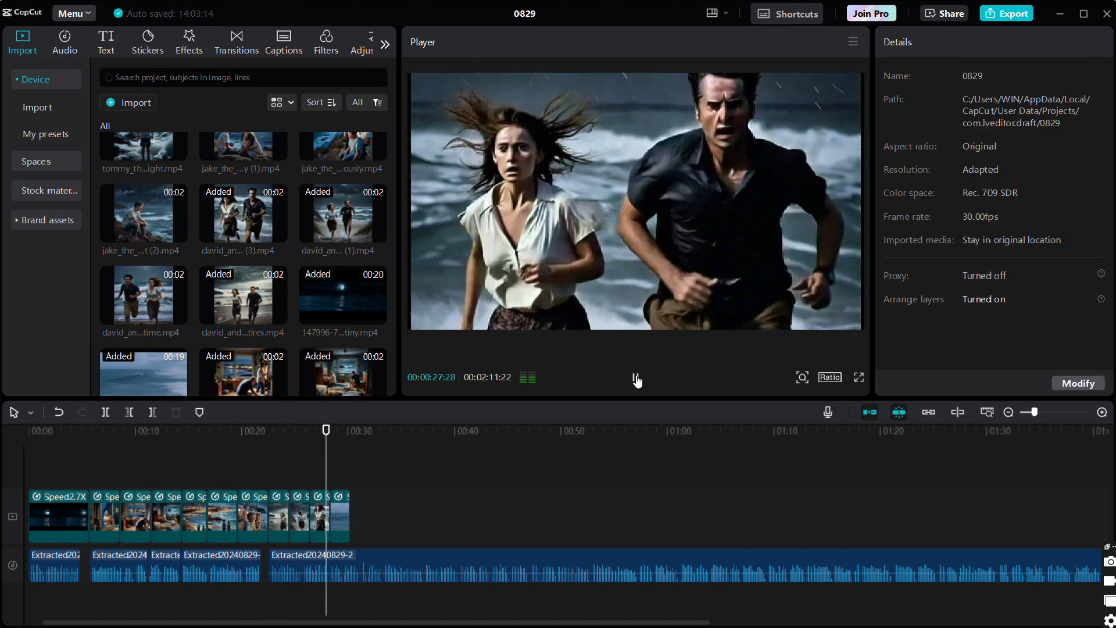
pyautogui.click(637, 381)
pyautogui.click(350, 432)
pyautogui.click(474, 563)
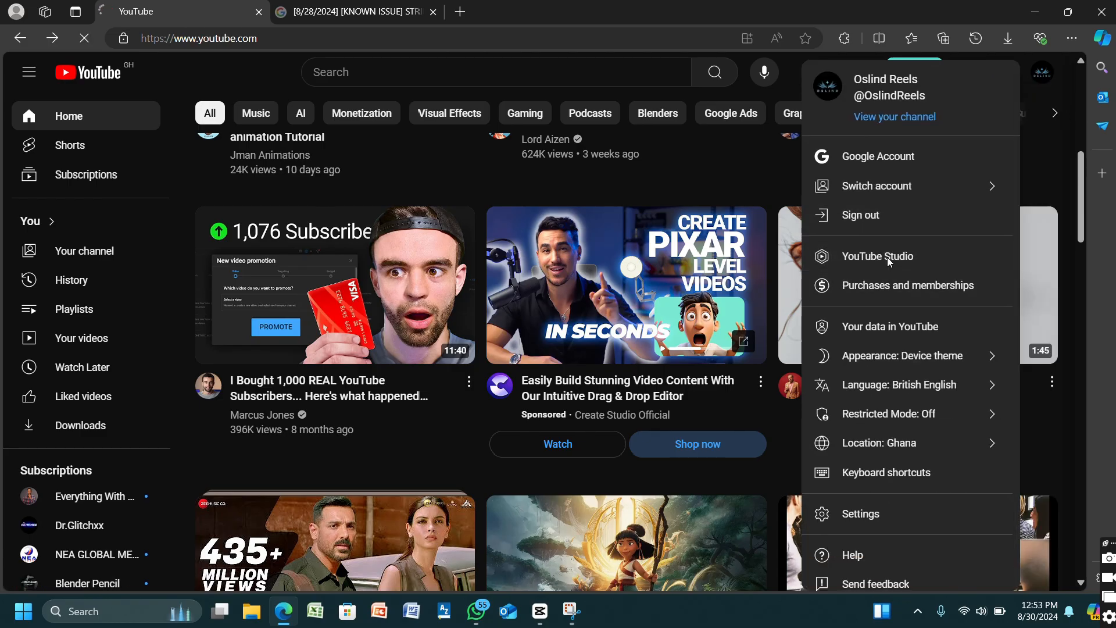
# - Open the Audio library in YouTube Studio and filter the music by Ambient genre and Angry and Sad moods
pyautogui.click(887, 256)
pyautogui.click(180, 423)
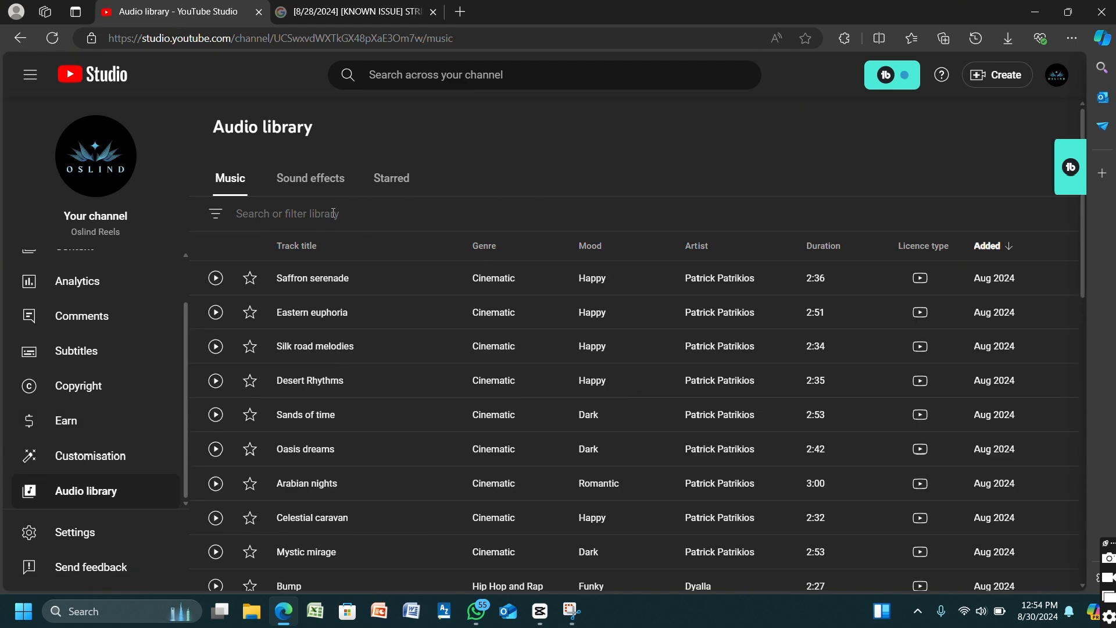
pyautogui.click(216, 219)
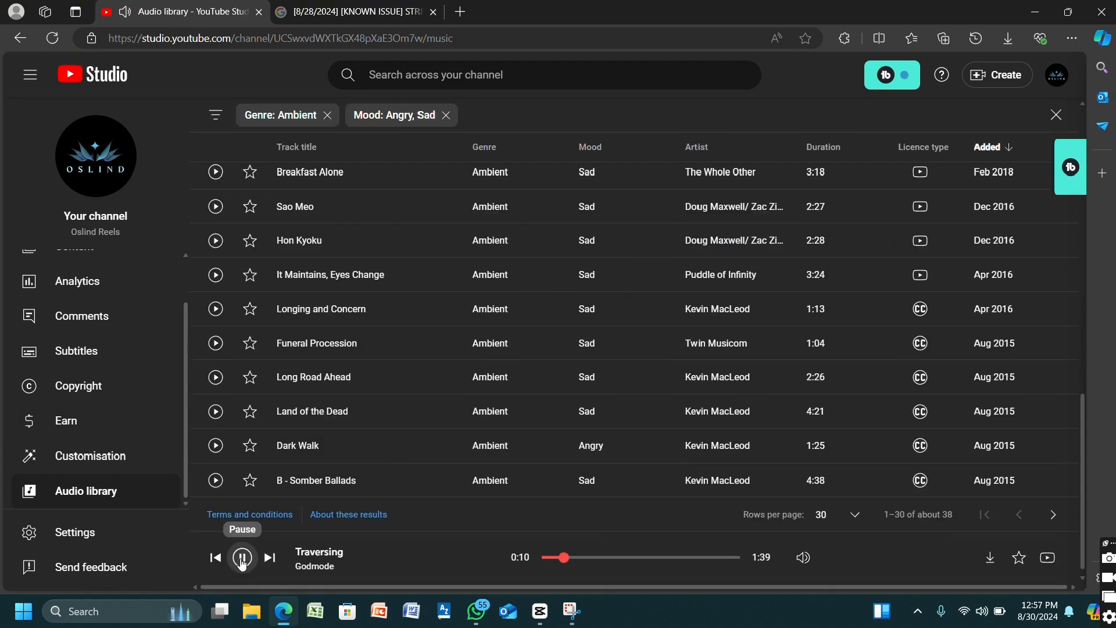
# - Listen to the Dark Walk track and download the Traversing track by Godmode
pyautogui.click(215, 445)
pyautogui.scroll(10, 927, 456)
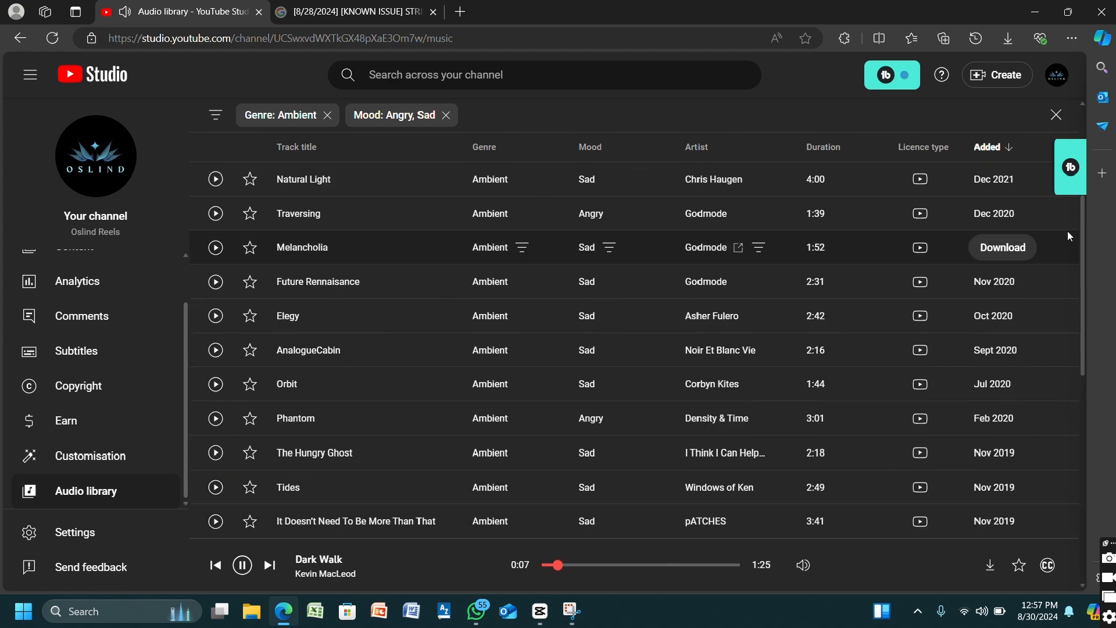
pyautogui.click(1001, 213)
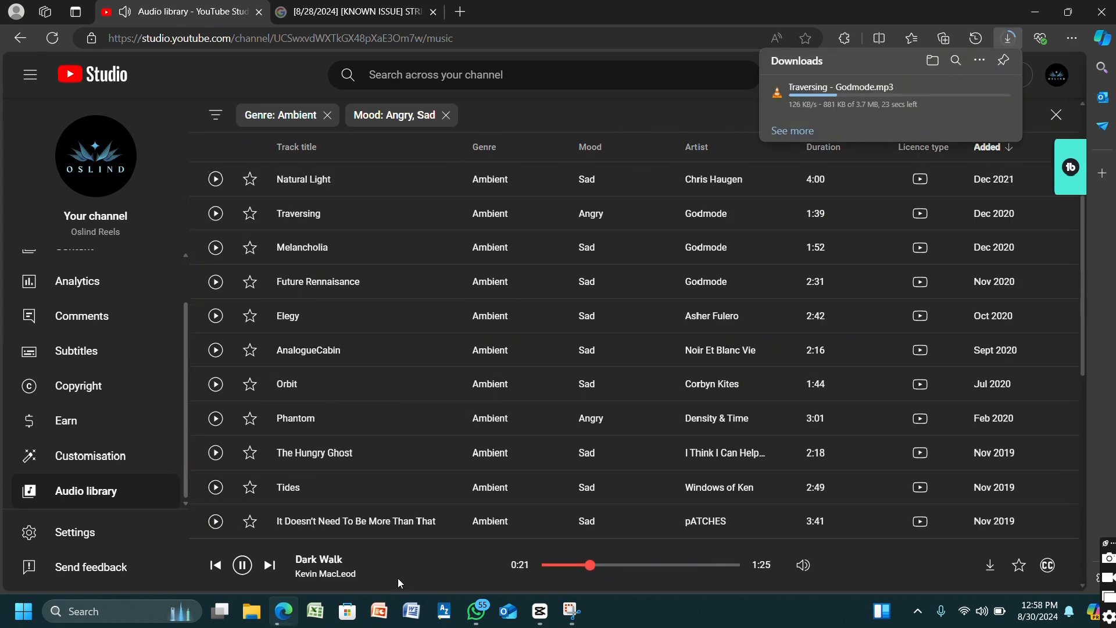
# - Stop the Dark Walk playback, switch to CapCut, and import the downloaded music file as extracted audio onto the timeline at the playhead
pyautogui.click(243, 564)
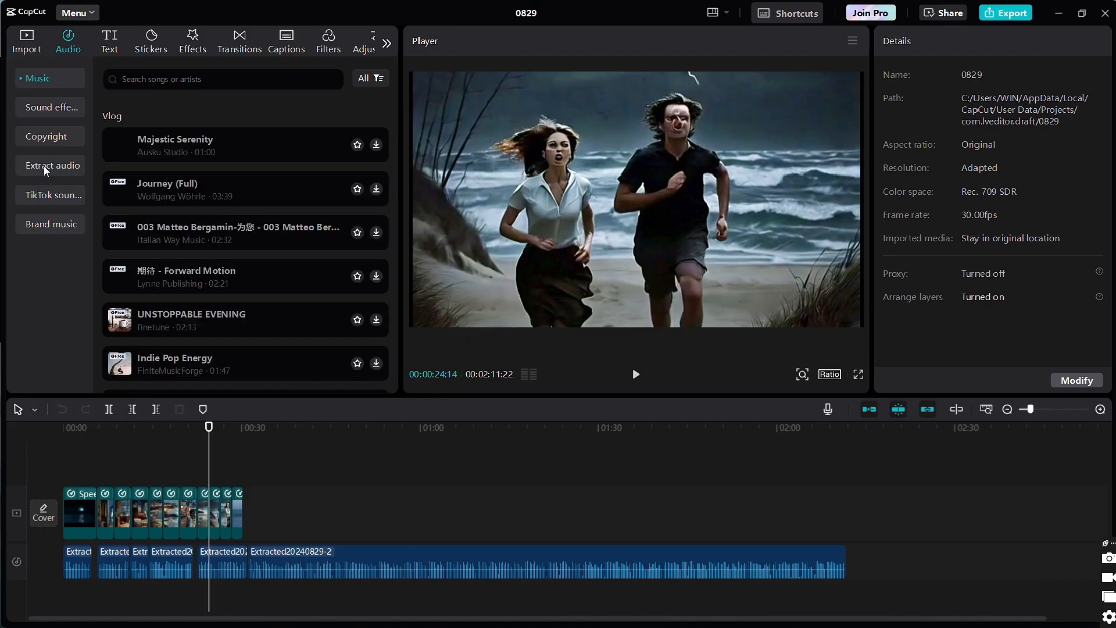
pyautogui.click(35, 77)
pyautogui.click(108, 159)
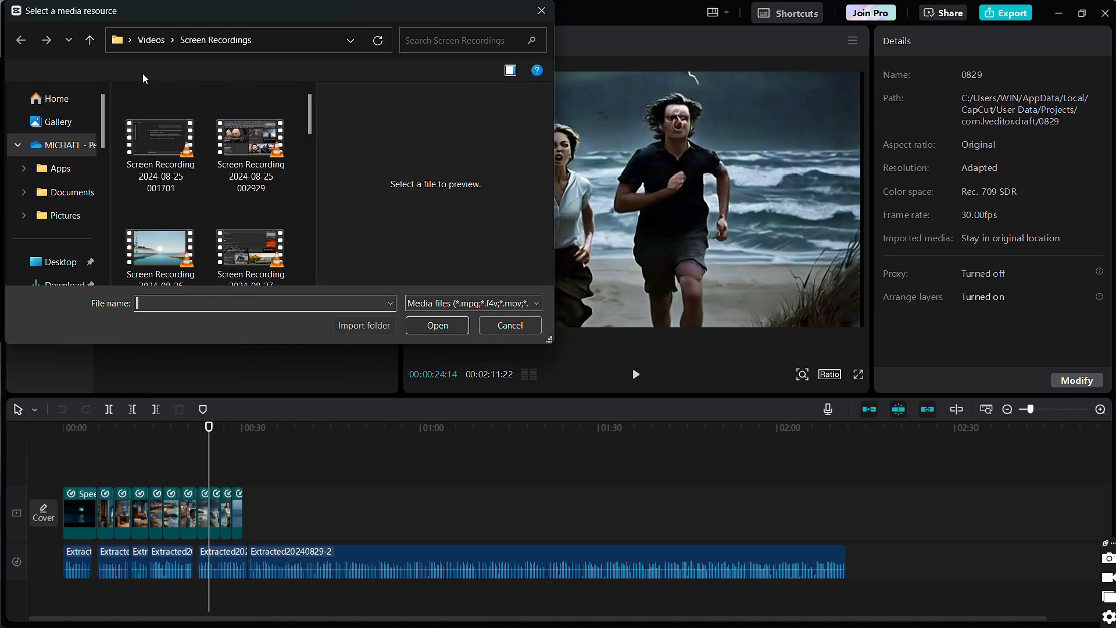
pyautogui.scroll(-1, 58, 191)
pyautogui.click(58, 187)
pyautogui.click(161, 153)
pyautogui.click(437, 324)
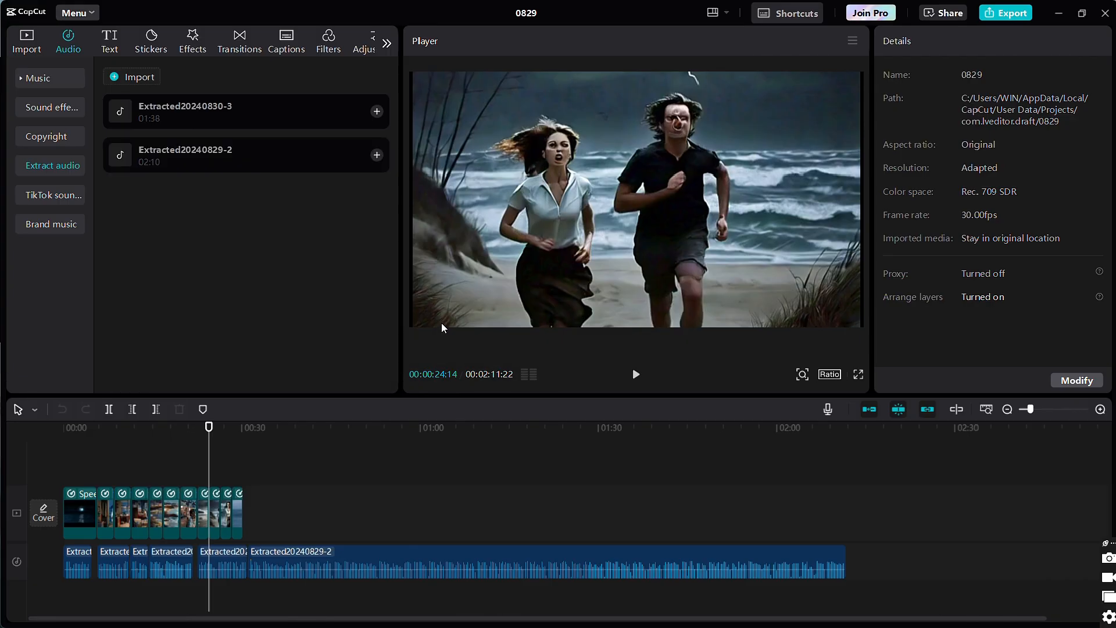
pyautogui.click(377, 111)
# - Preview the added music and set its volume to -14.8 dB, fade in to 2.8 s and fade out to 1.2 s
pyautogui.click(635, 374)
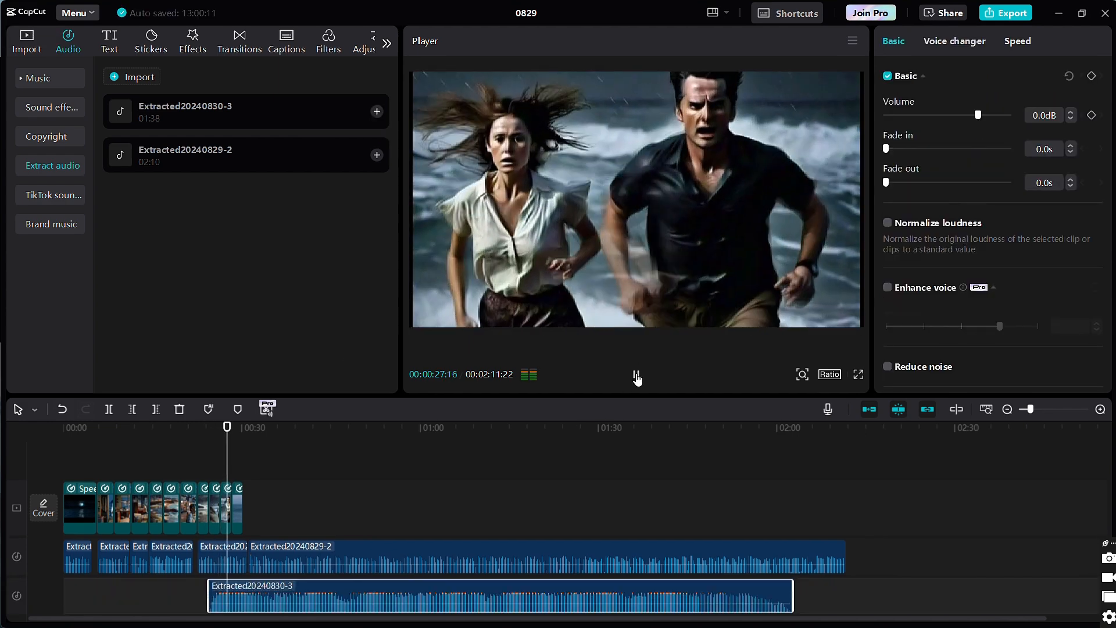
pyautogui.click(954, 116)
pyautogui.click(899, 182)
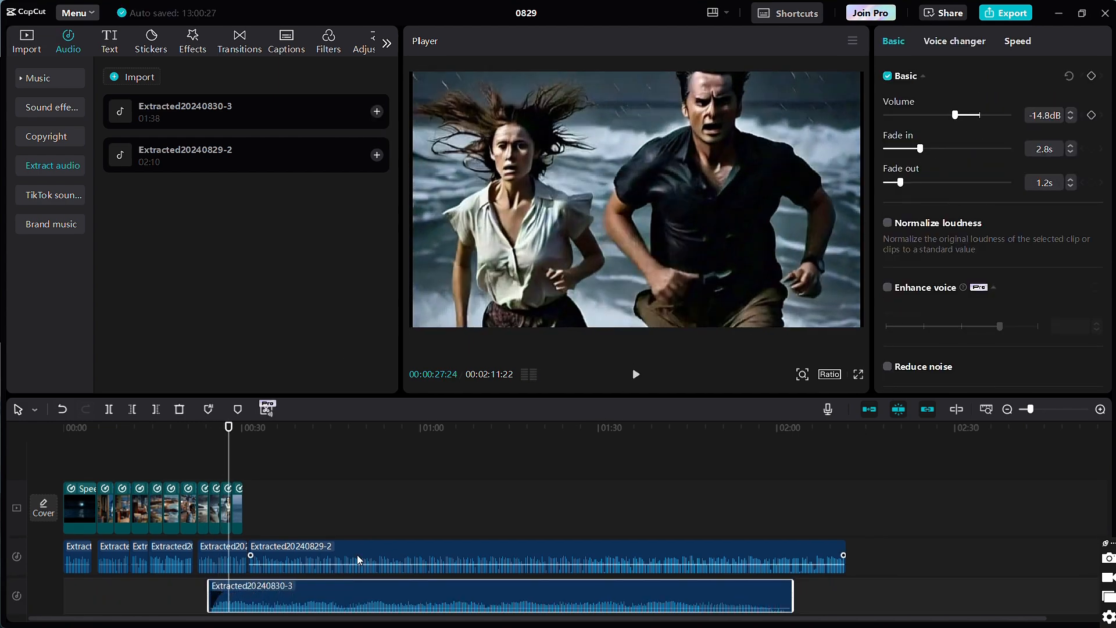
# - Trim off the part of the background music that extends past the end of the last video clip
pyautogui.click(244, 516)
pyautogui.click(276, 595)
pyautogui.click(160, 410)
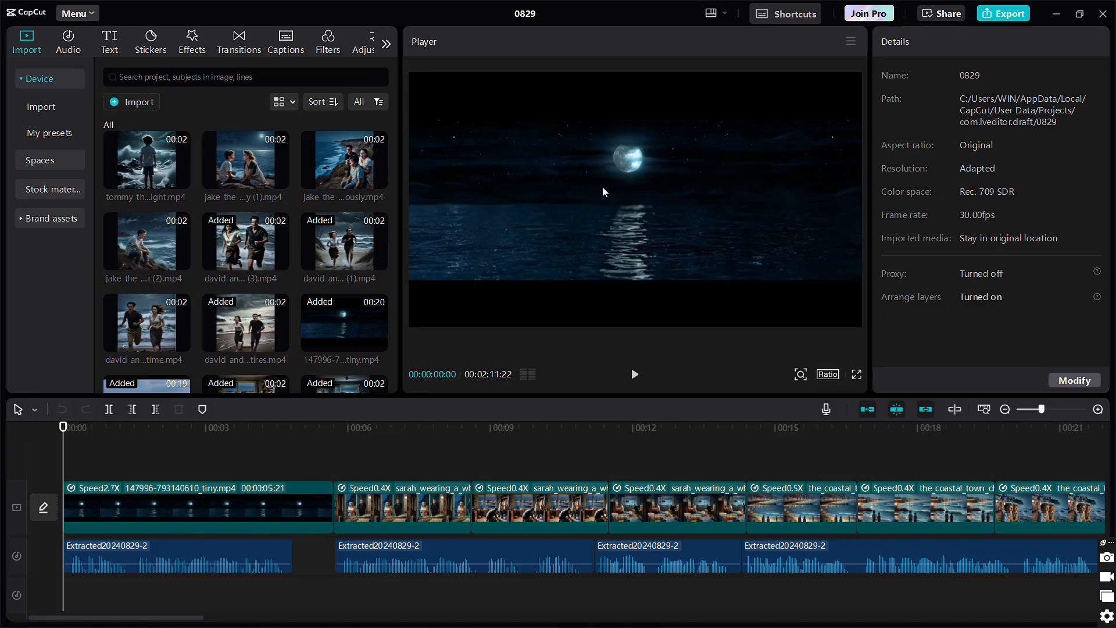
# - Generate English auto captions for the voiceover and play the opening scenes to preview them
pyautogui.click(287, 41)
pyautogui.click(360, 380)
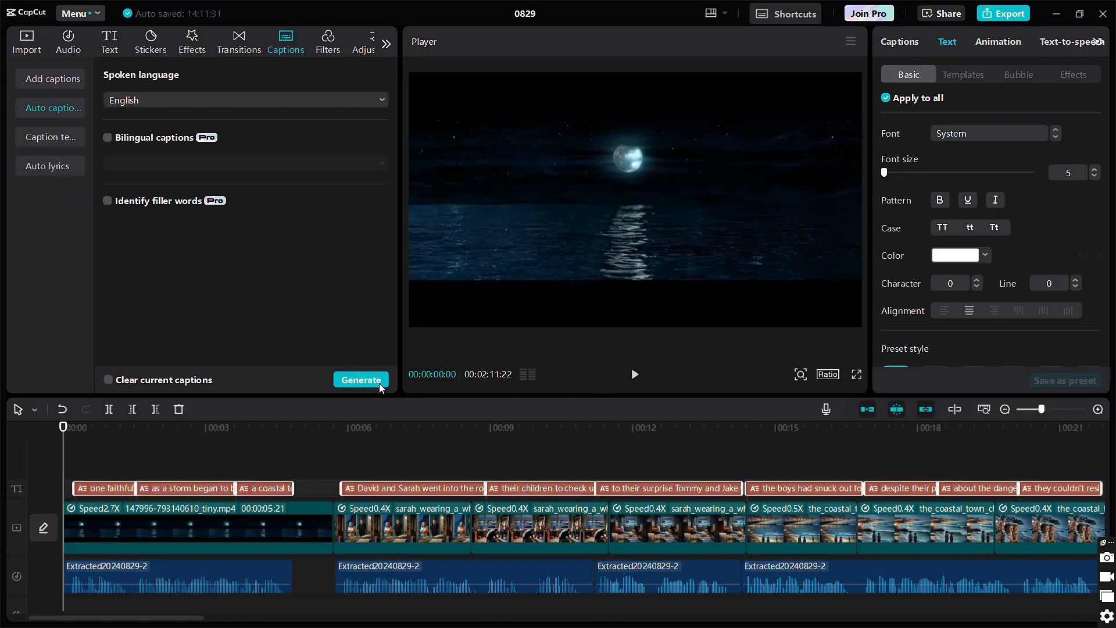
pyautogui.click(635, 374)
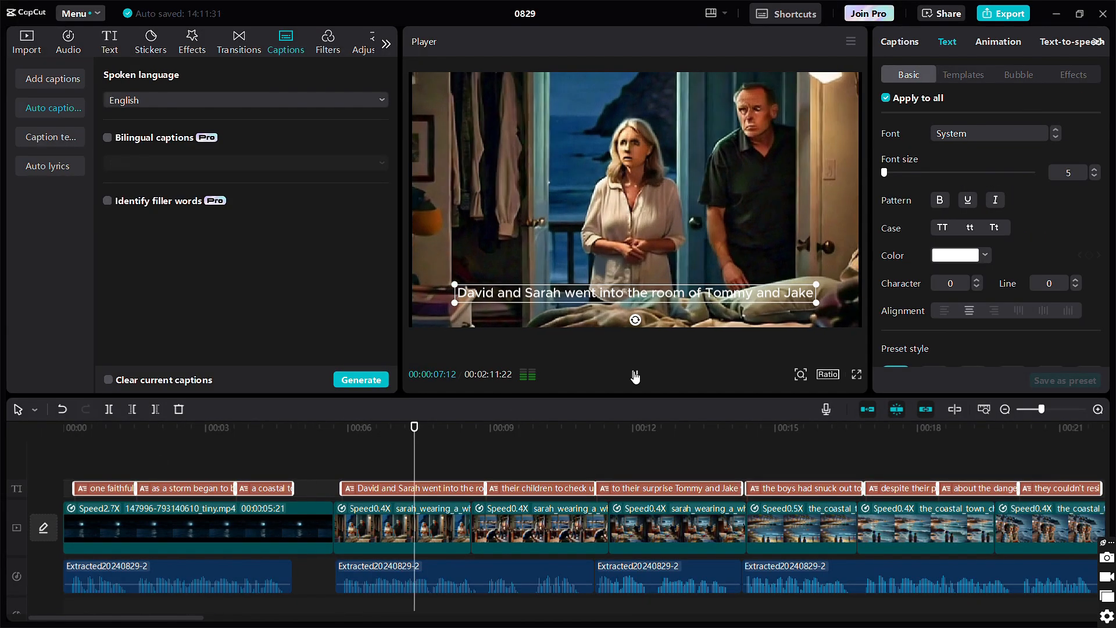
pyautogui.click(634, 374)
# - Give all captions a solid black background and check the caption at about 12 seconds on the timeline
pyautogui.scroll(-6, 955, 207)
pyautogui.click(885, 227)
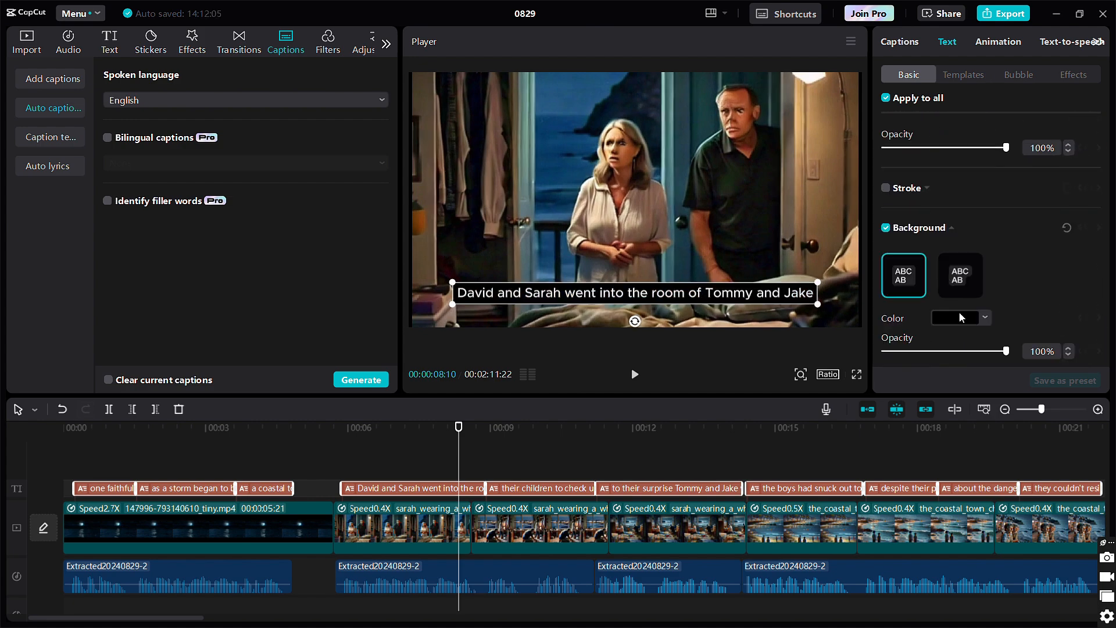
pyautogui.click(675, 462)
pyautogui.press('super+shift+s')
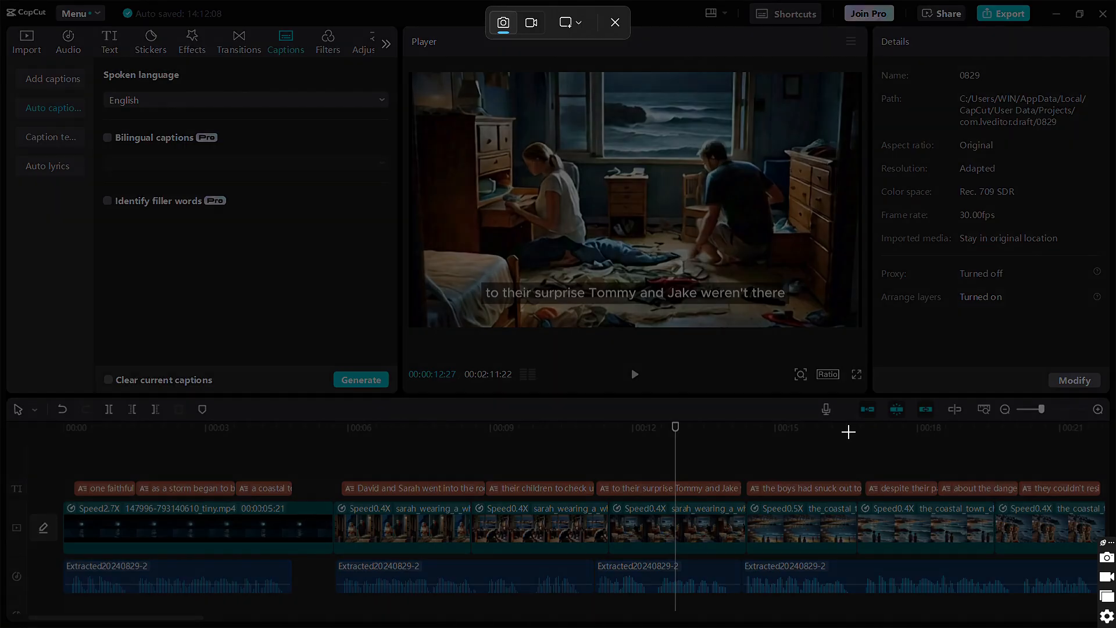
pyautogui.click(615, 23)
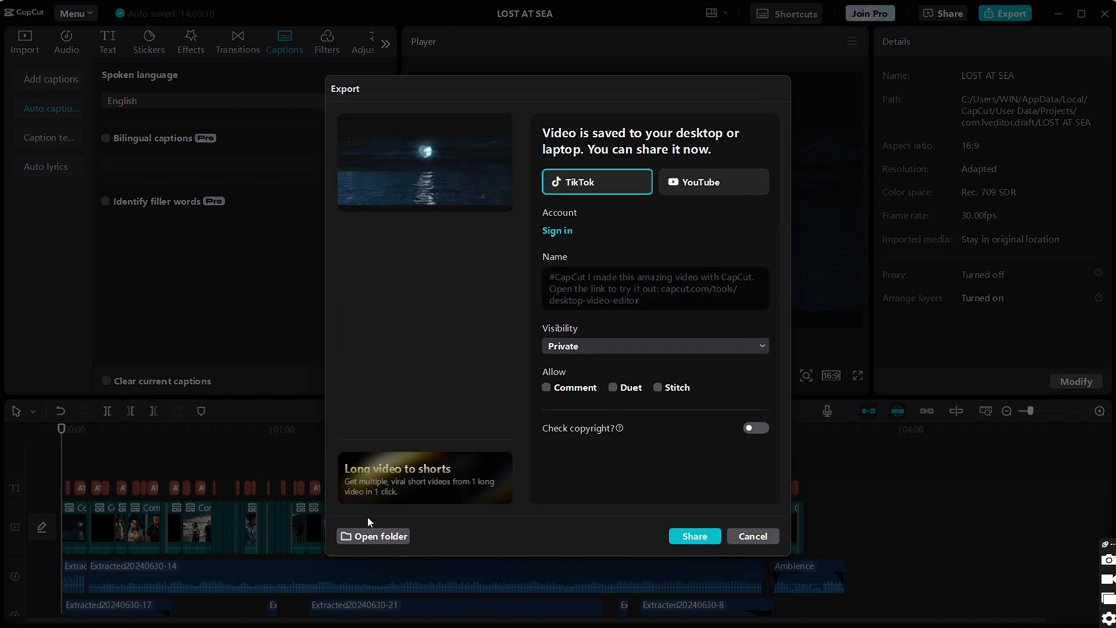
# - Open the folder that contains the exported LOST AT SEA video
pyautogui.click(354, 538)
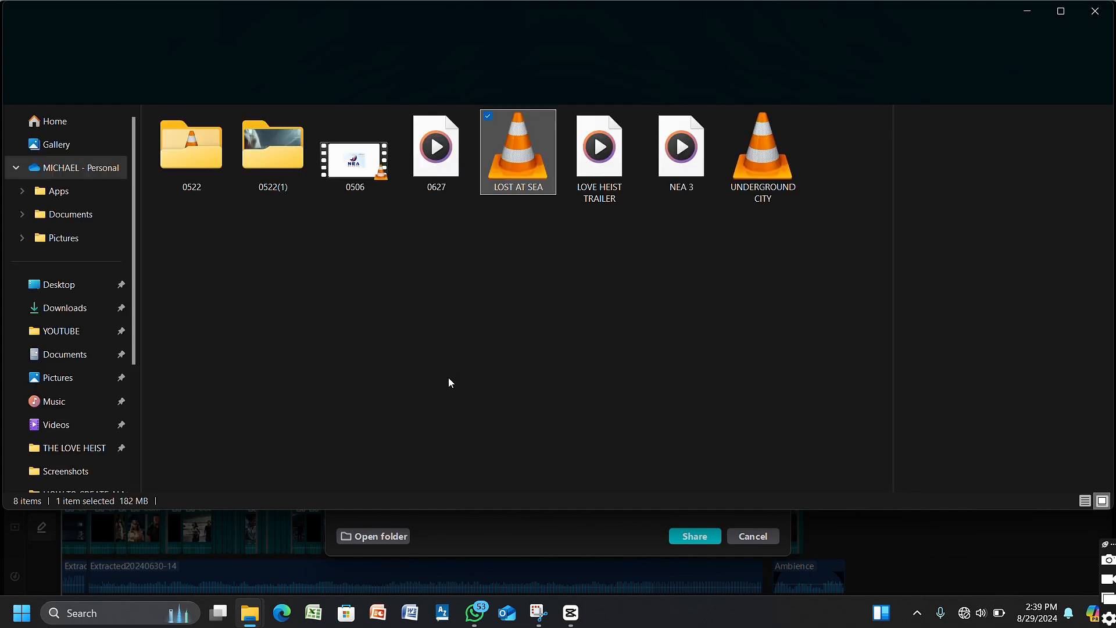